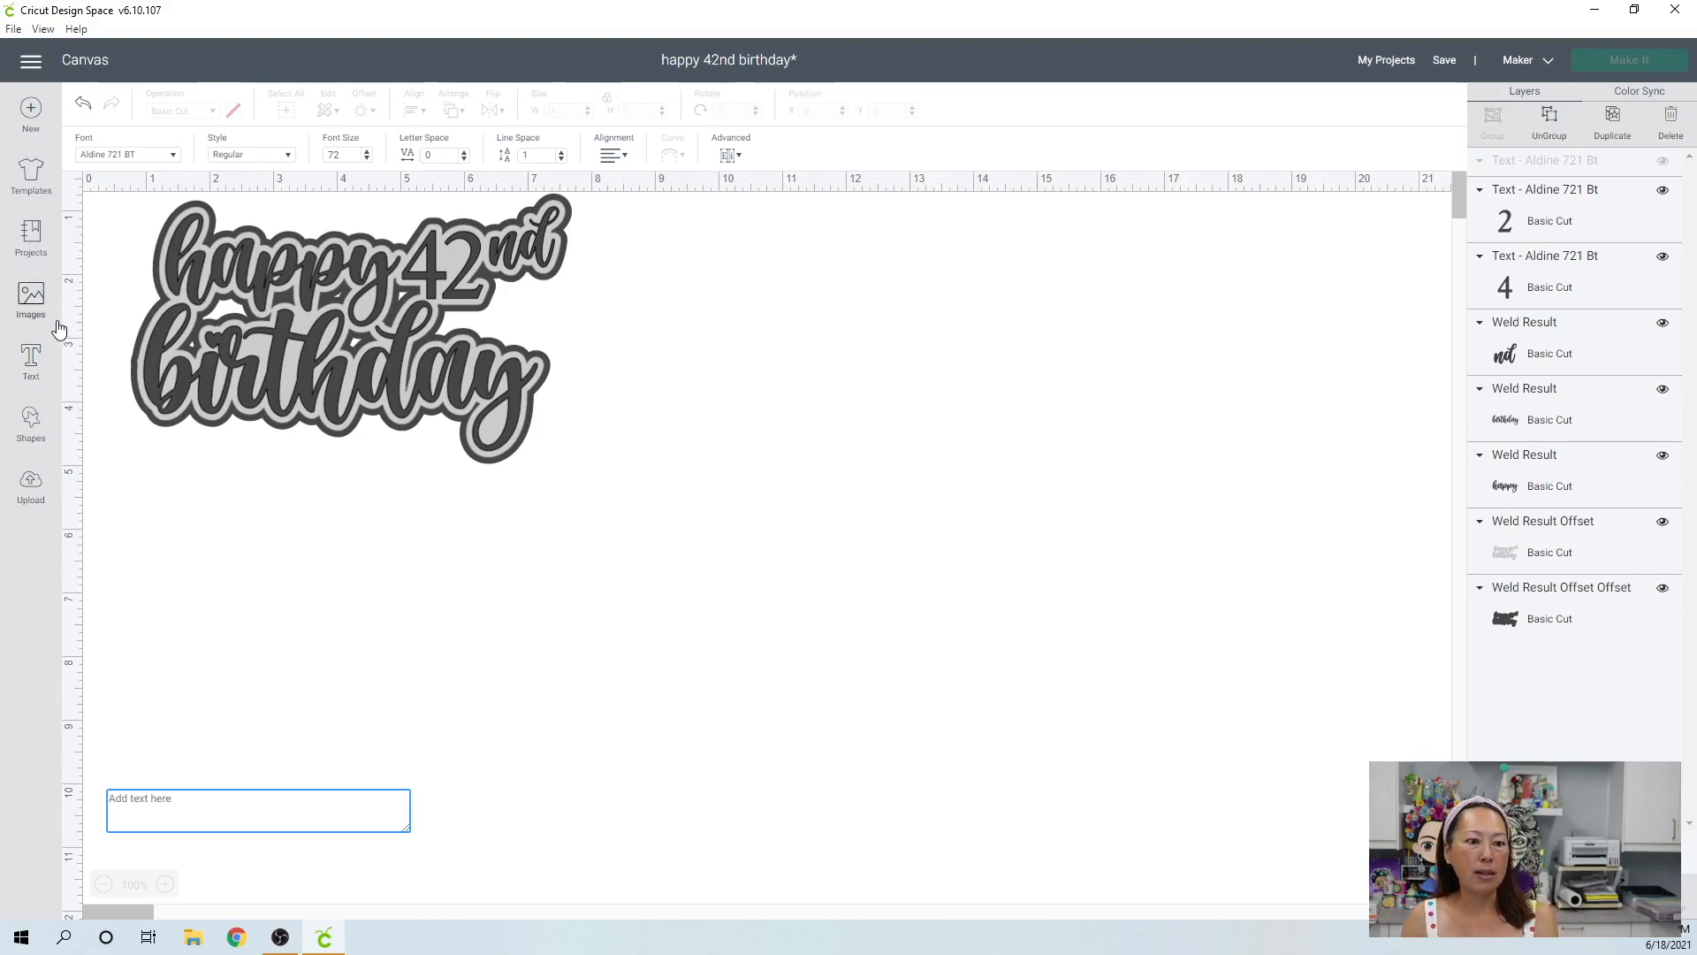
Find the Haniberryku font by searching the font list and set it as the font for new text.
left_click(142, 156)
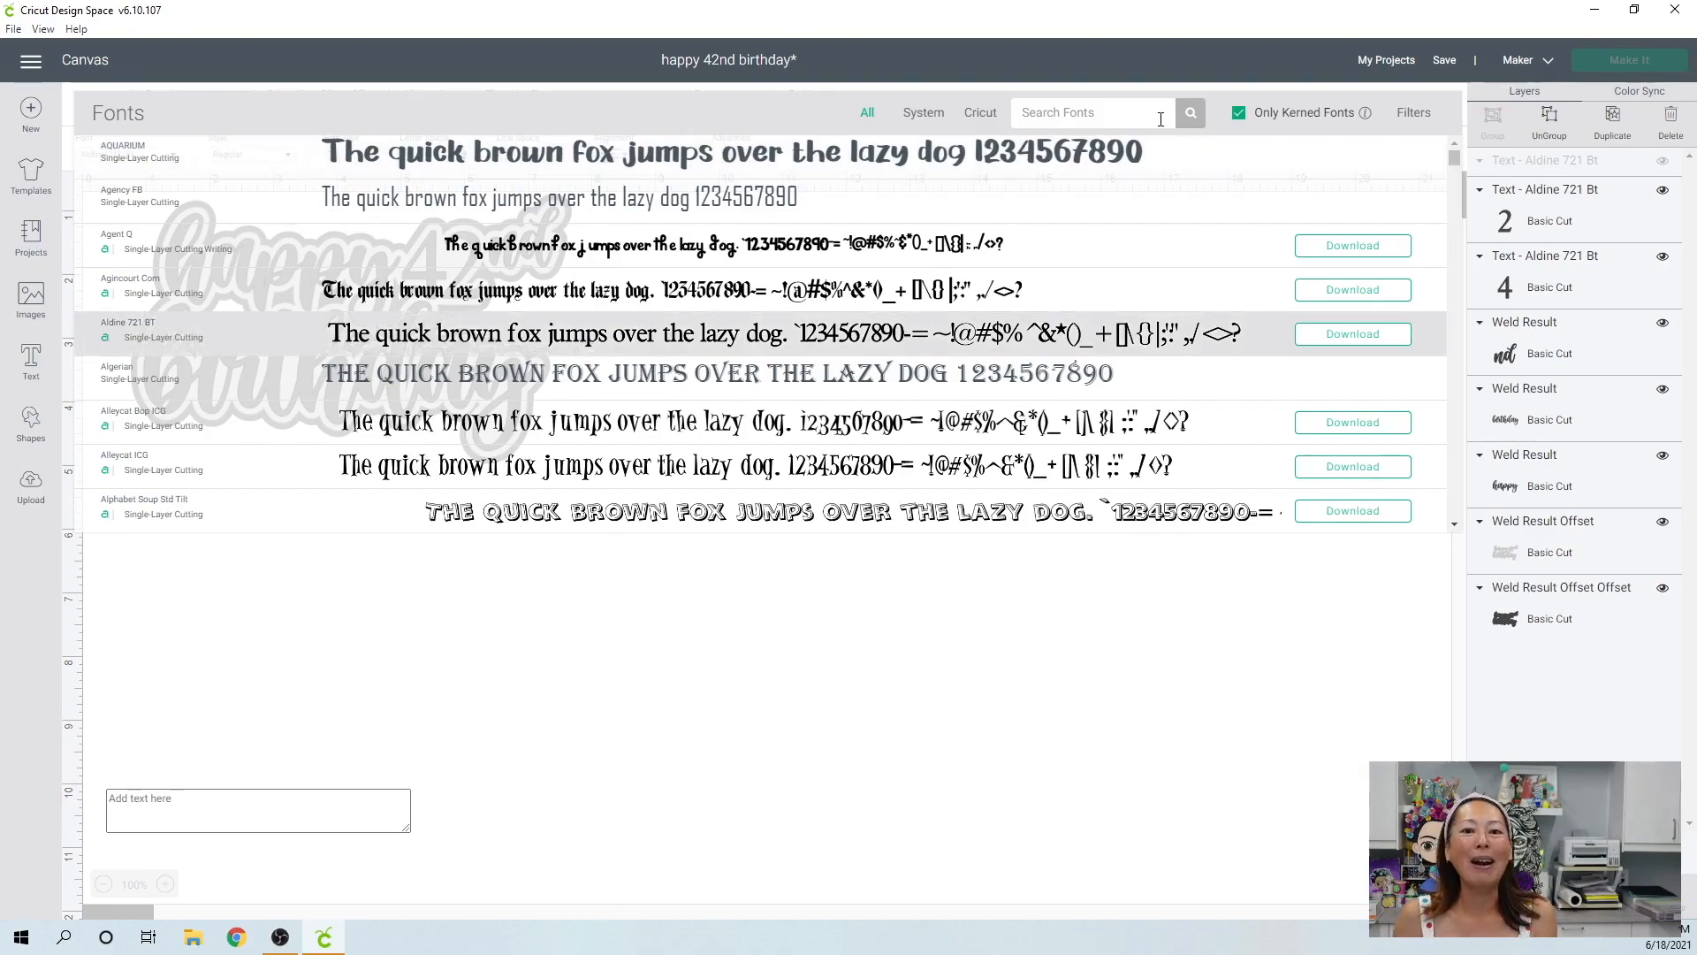
left_click(1067, 111)
type("haniber")
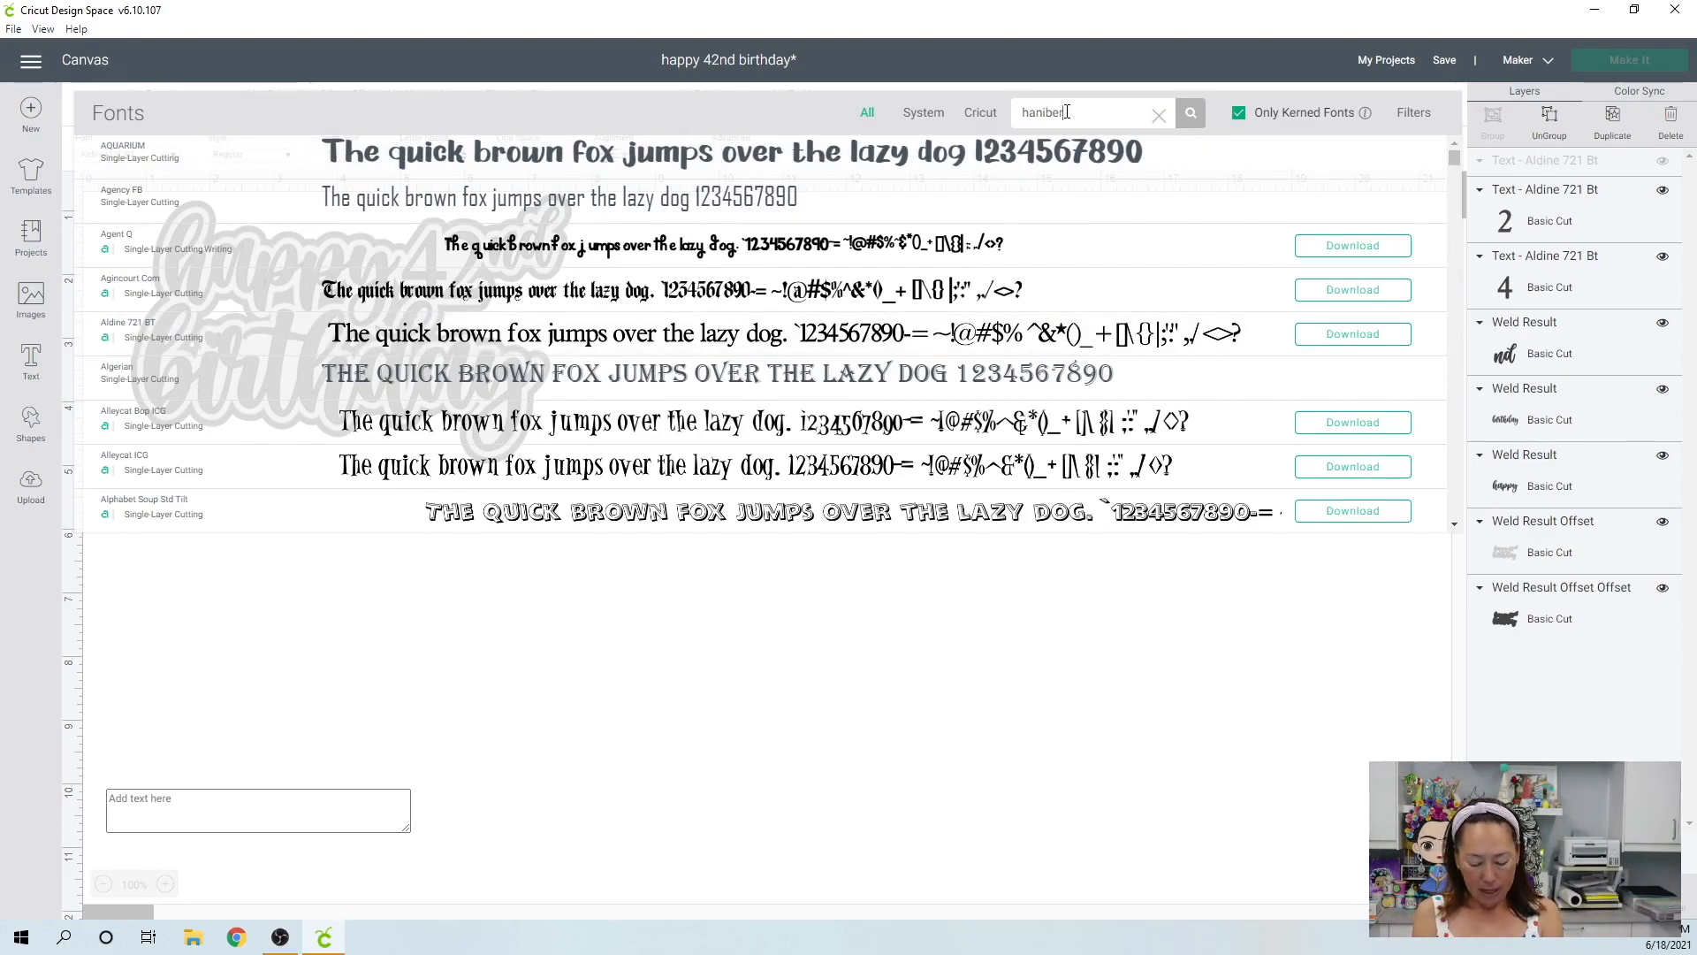
type("ryk")
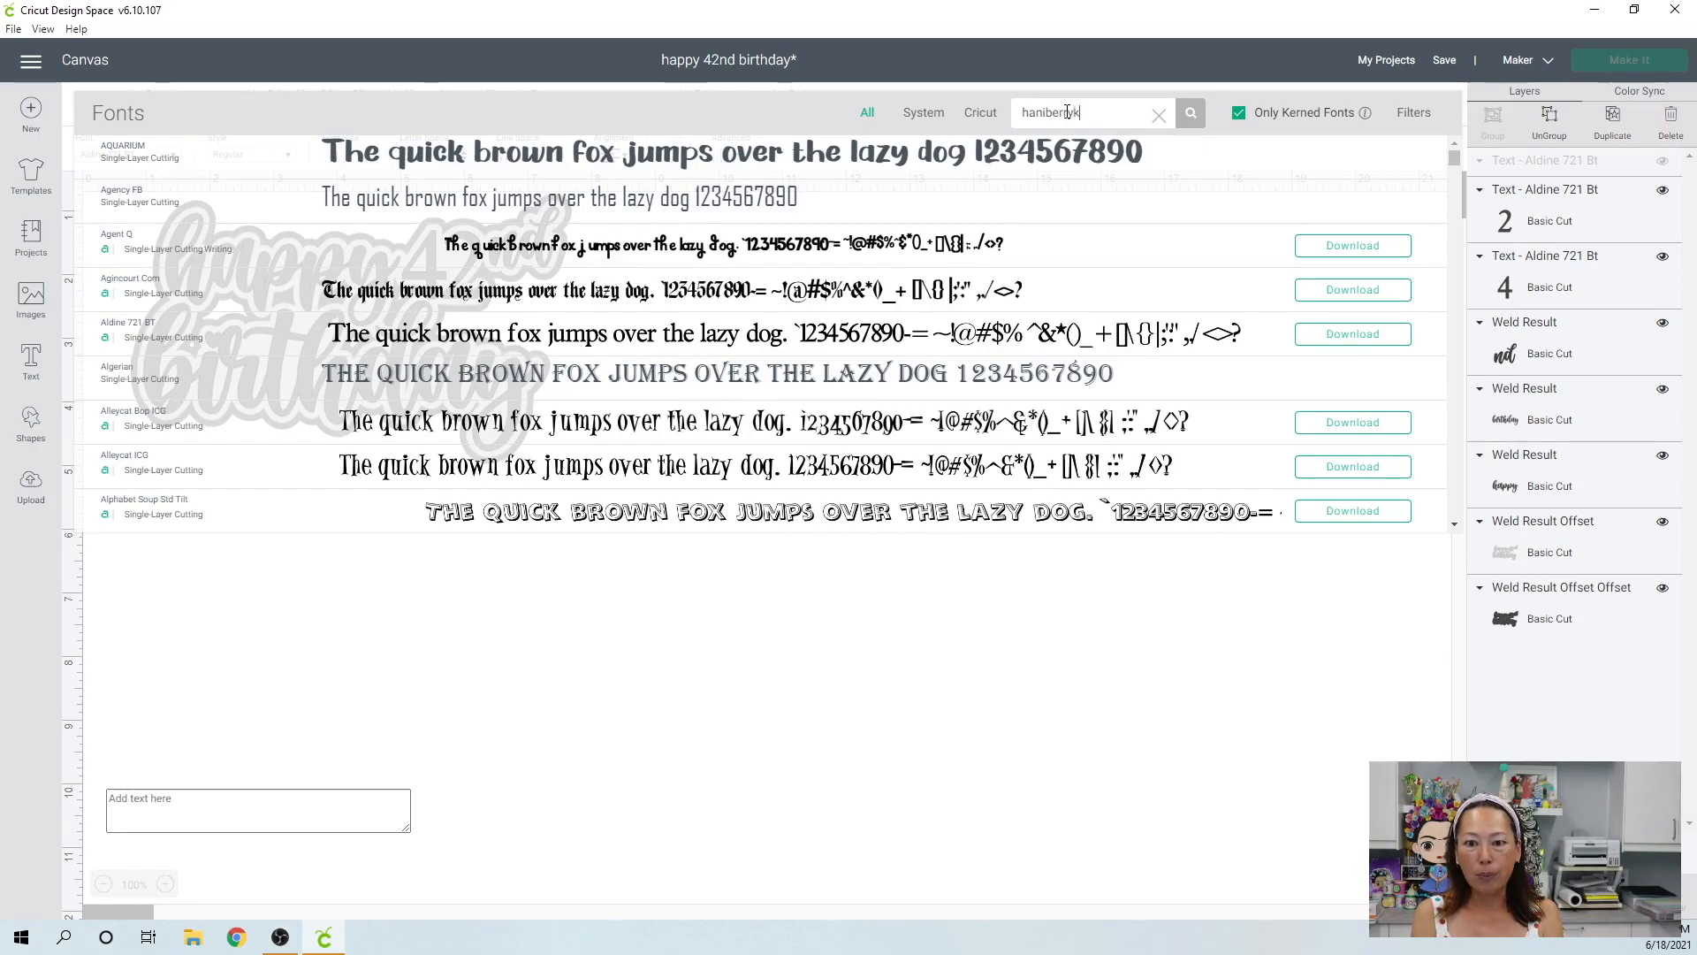
type("u")
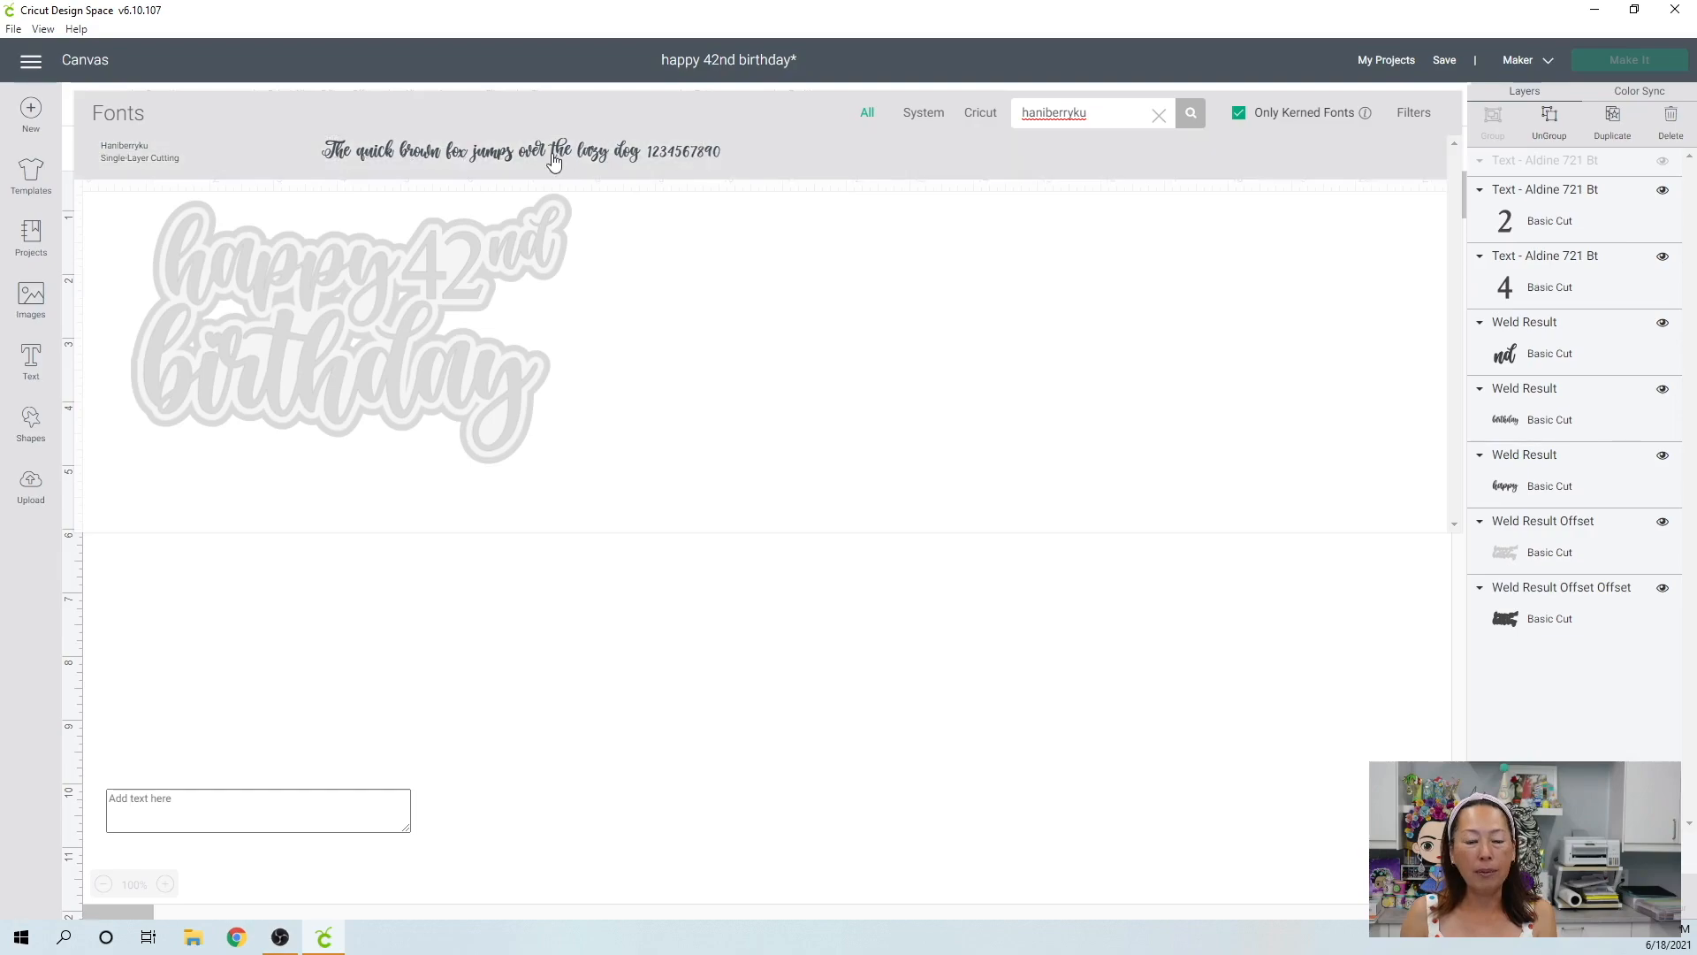
left_click(549, 160)
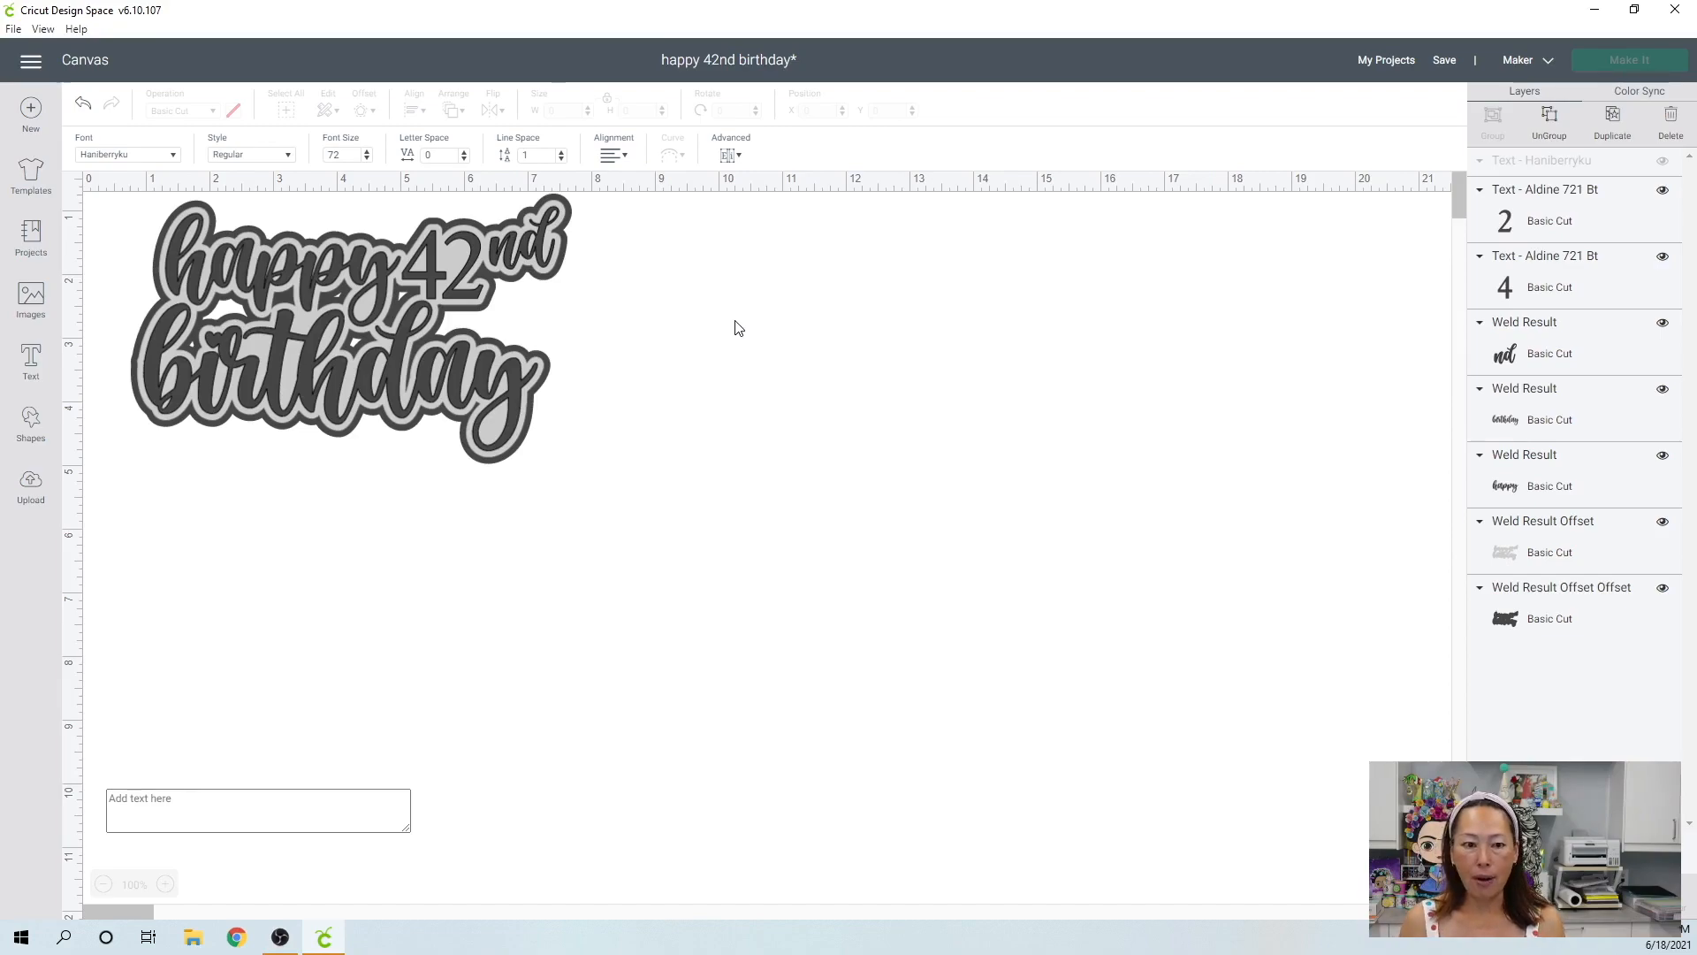
left_click(400, 352)
left_click(597, 503)
left_click_drag(605, 512, 159, 292)
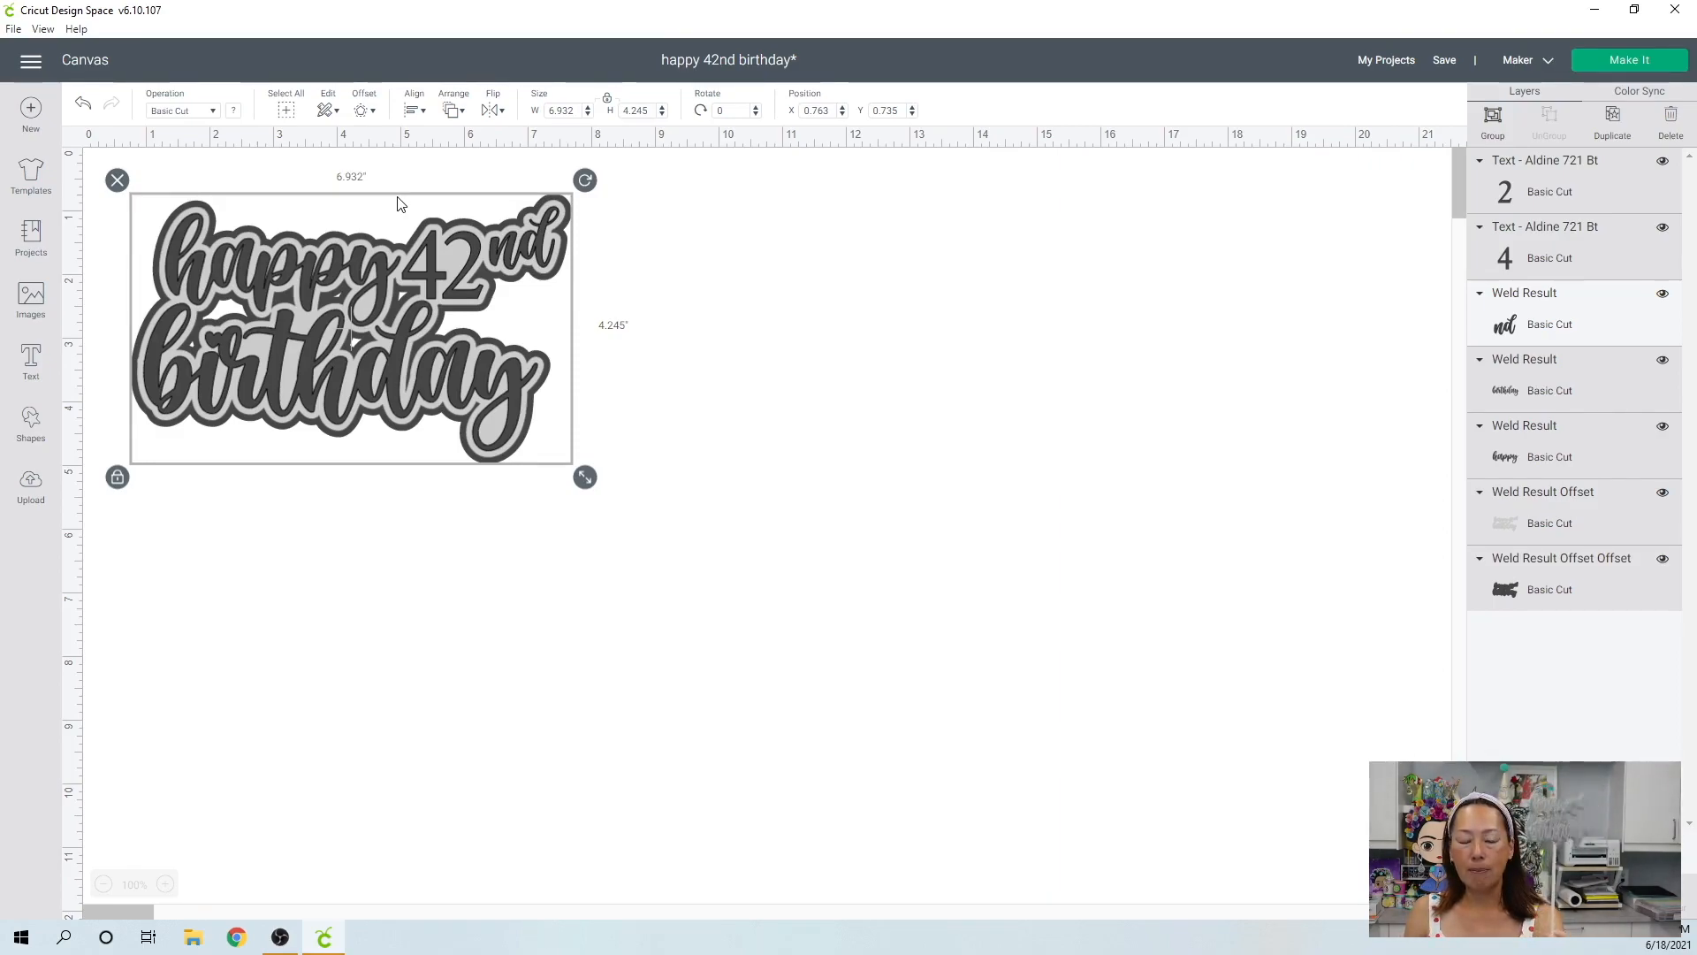
left_click(964, 473)
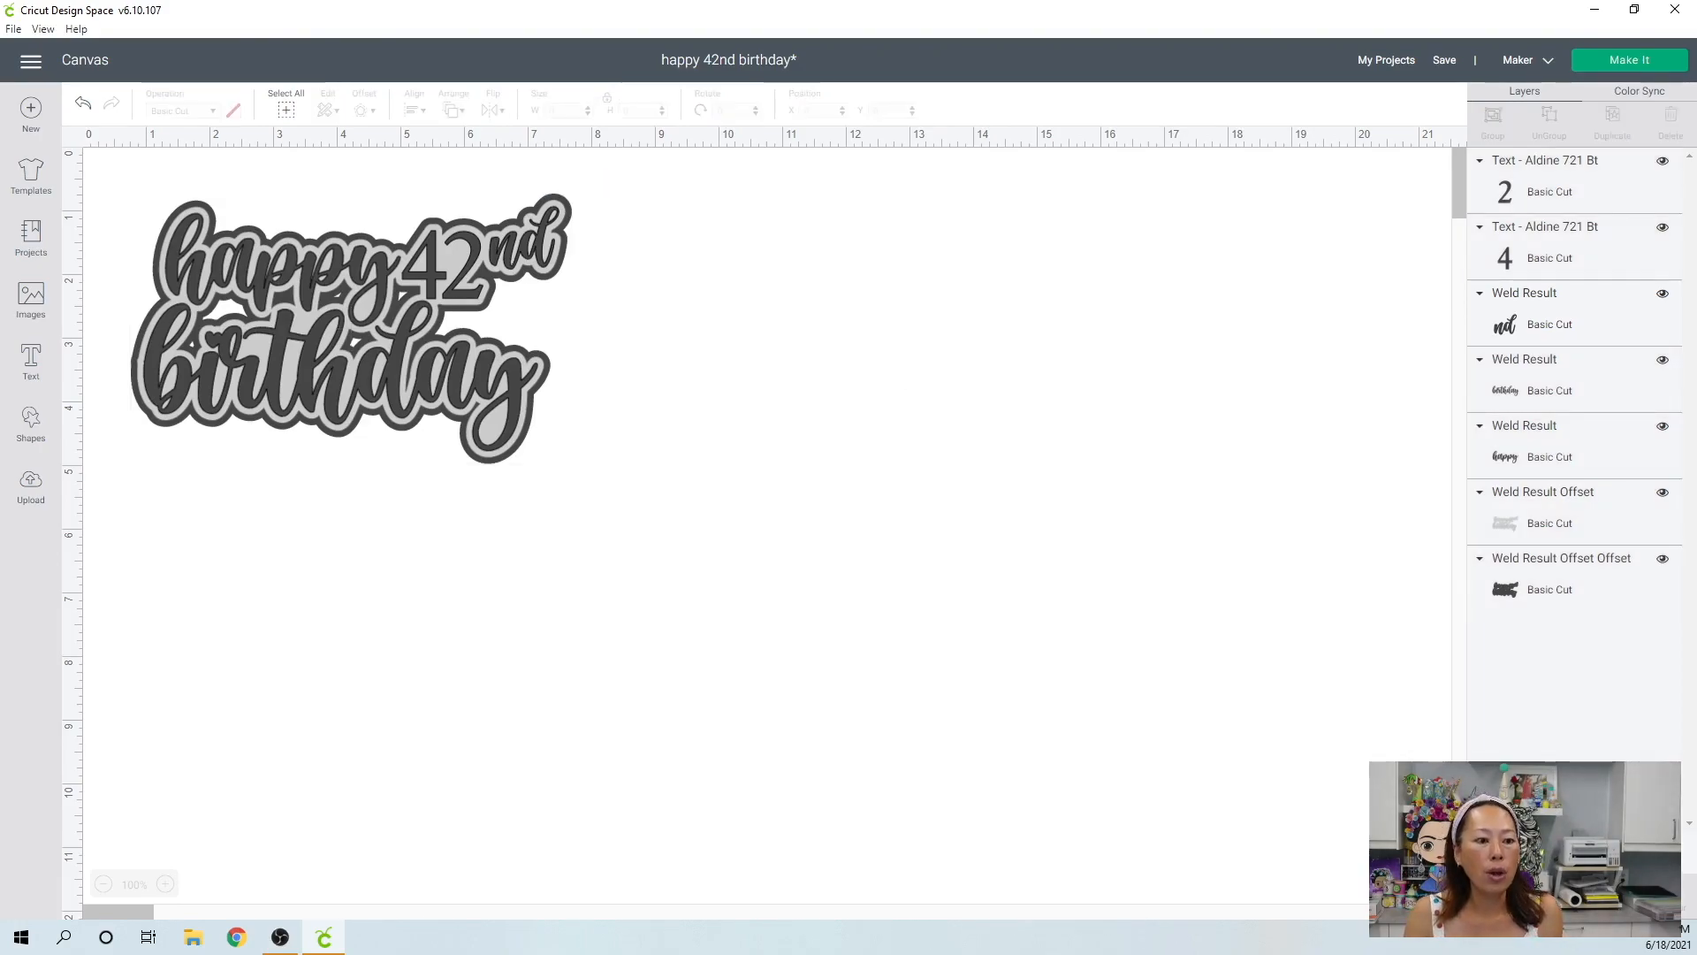
Add a Haniberryku text with "happy" and "birthday" on separate lines, a blank line between, and place it in the empty area beside the finished design.
left_click(35, 375)
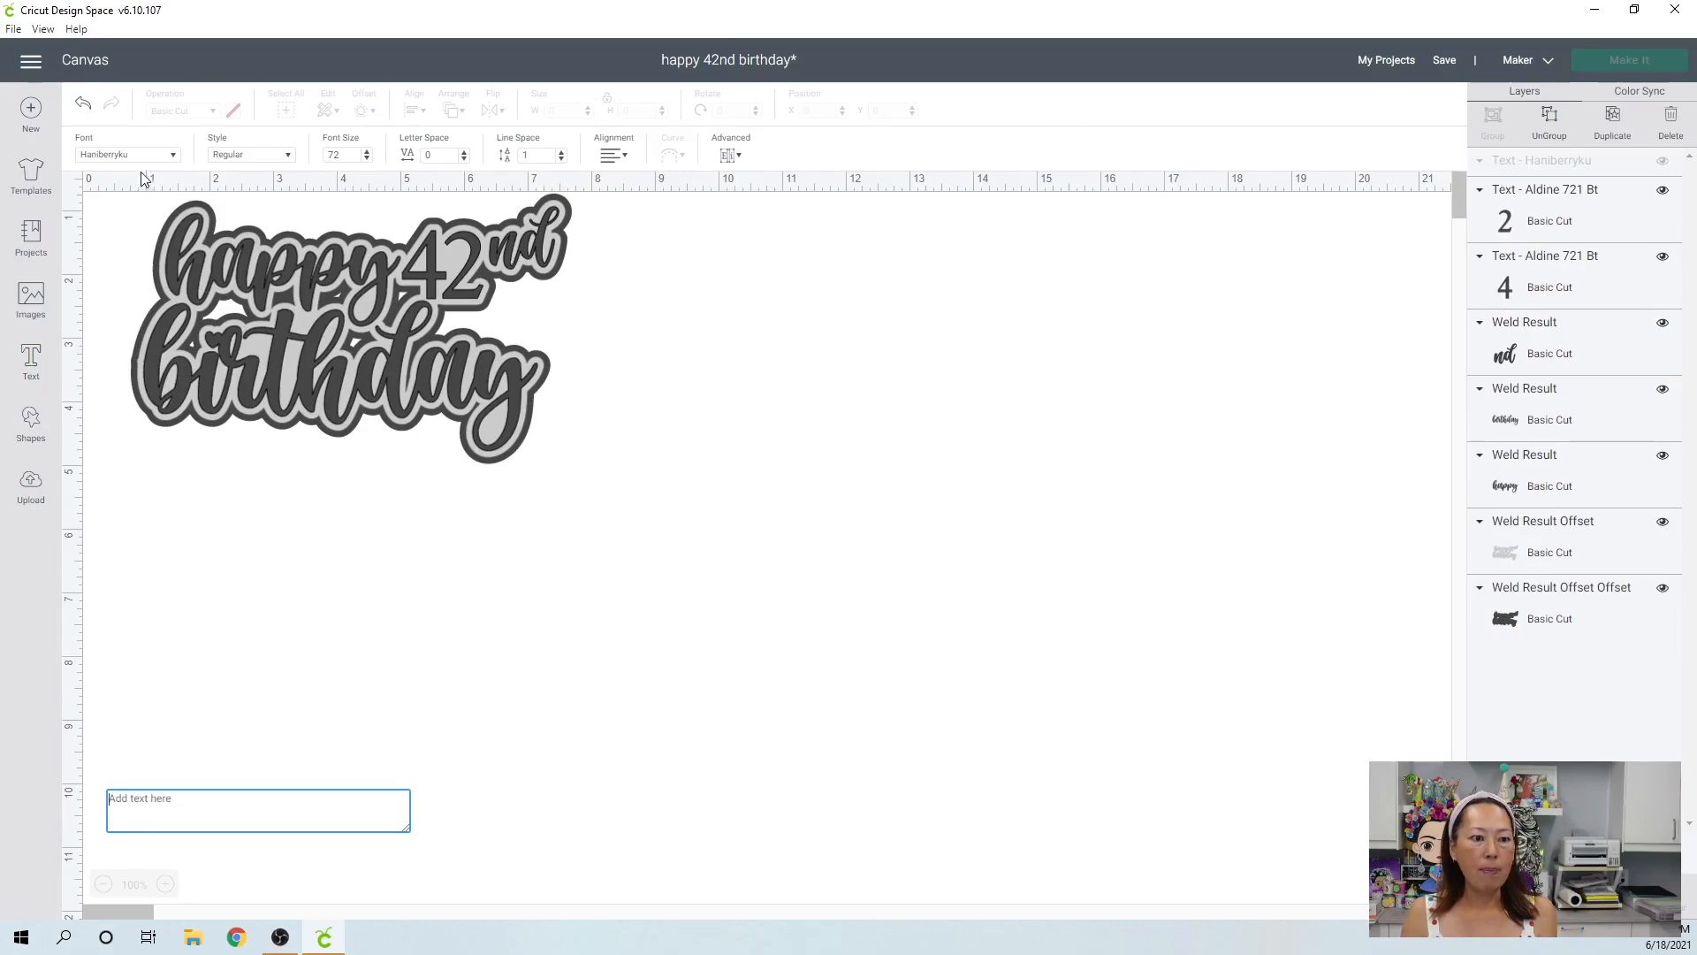
type("happy")
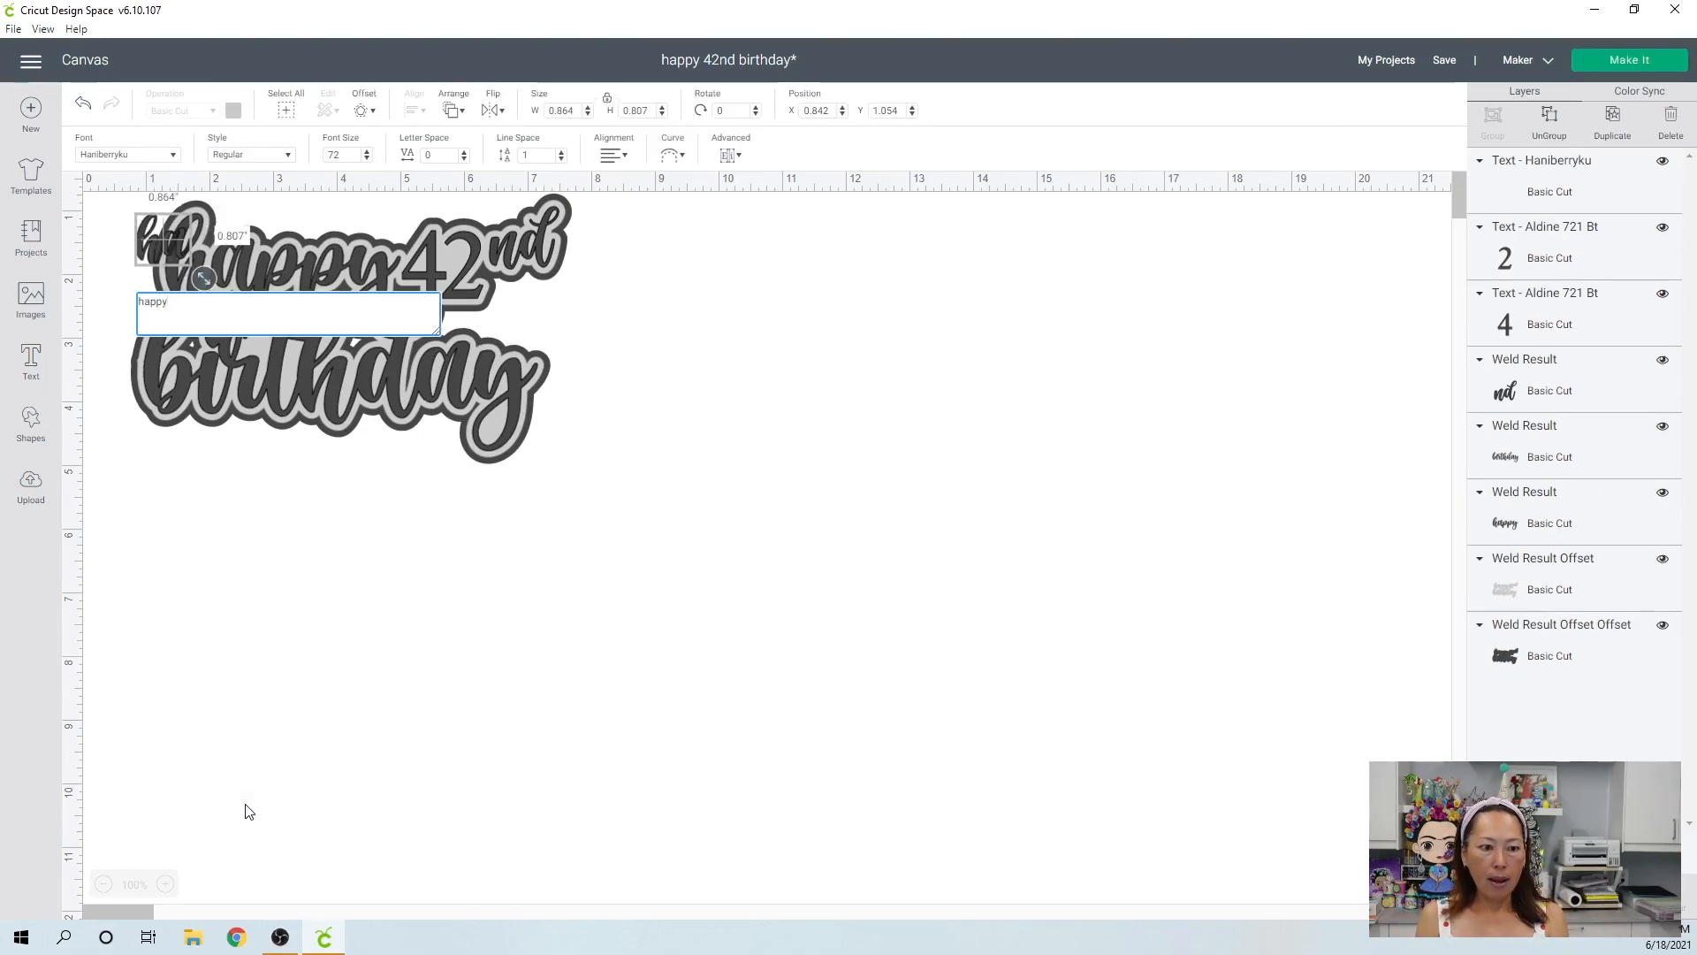
key("Return")
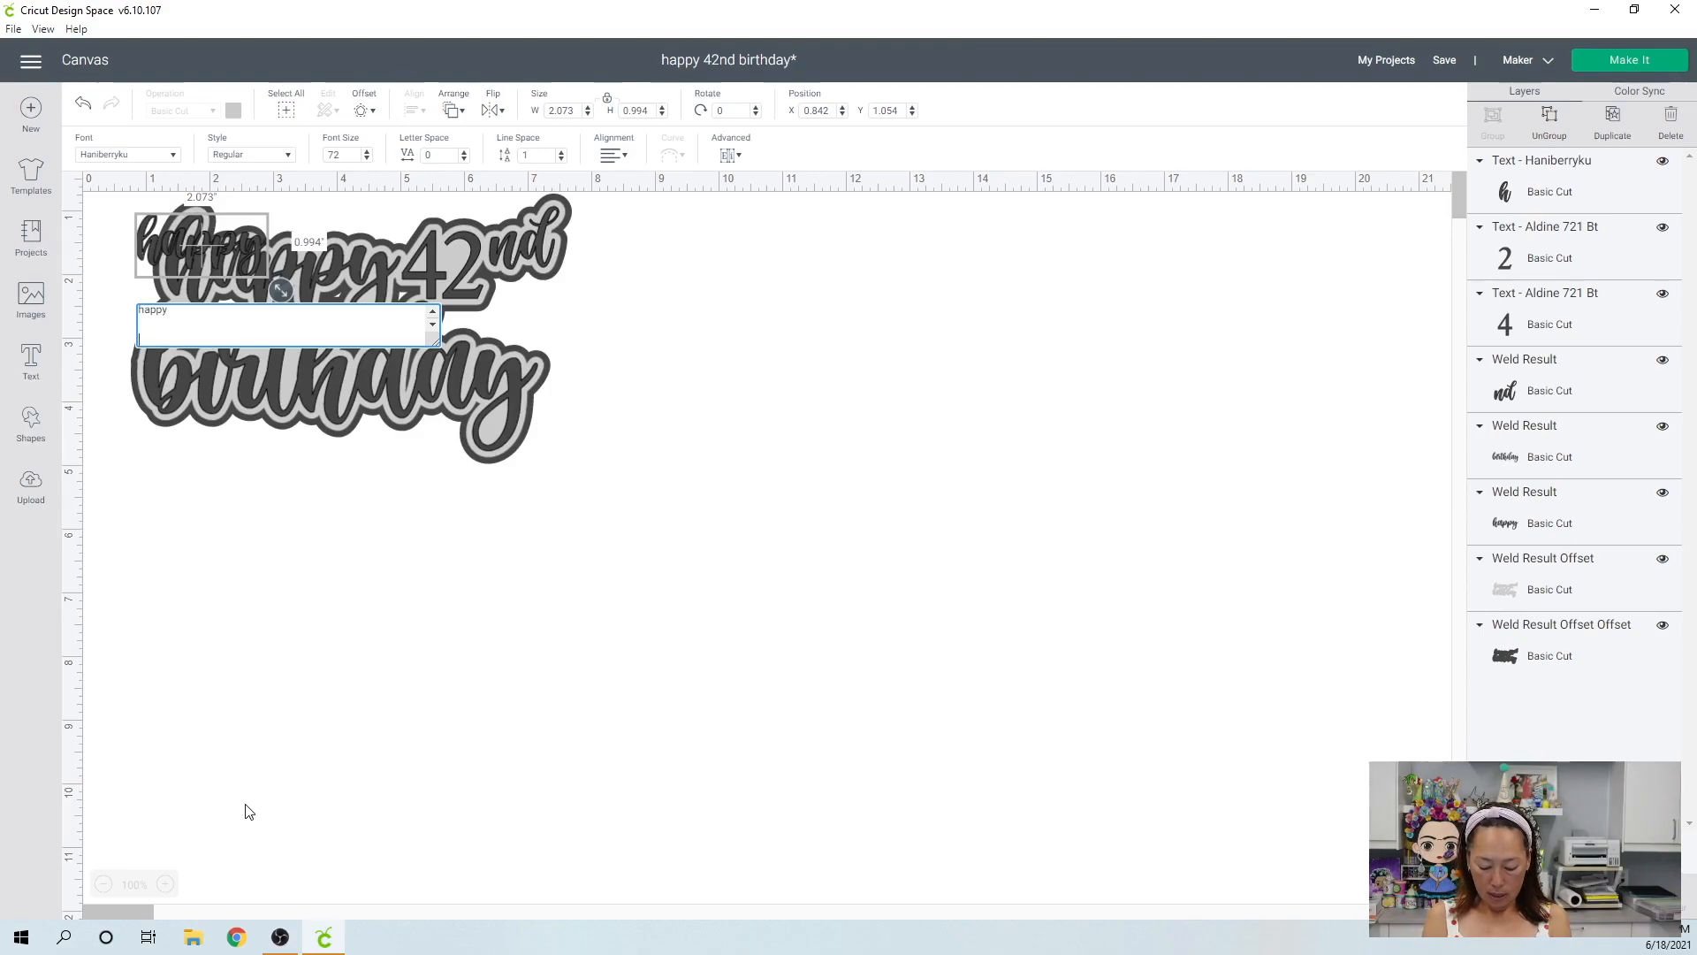
type("birthday")
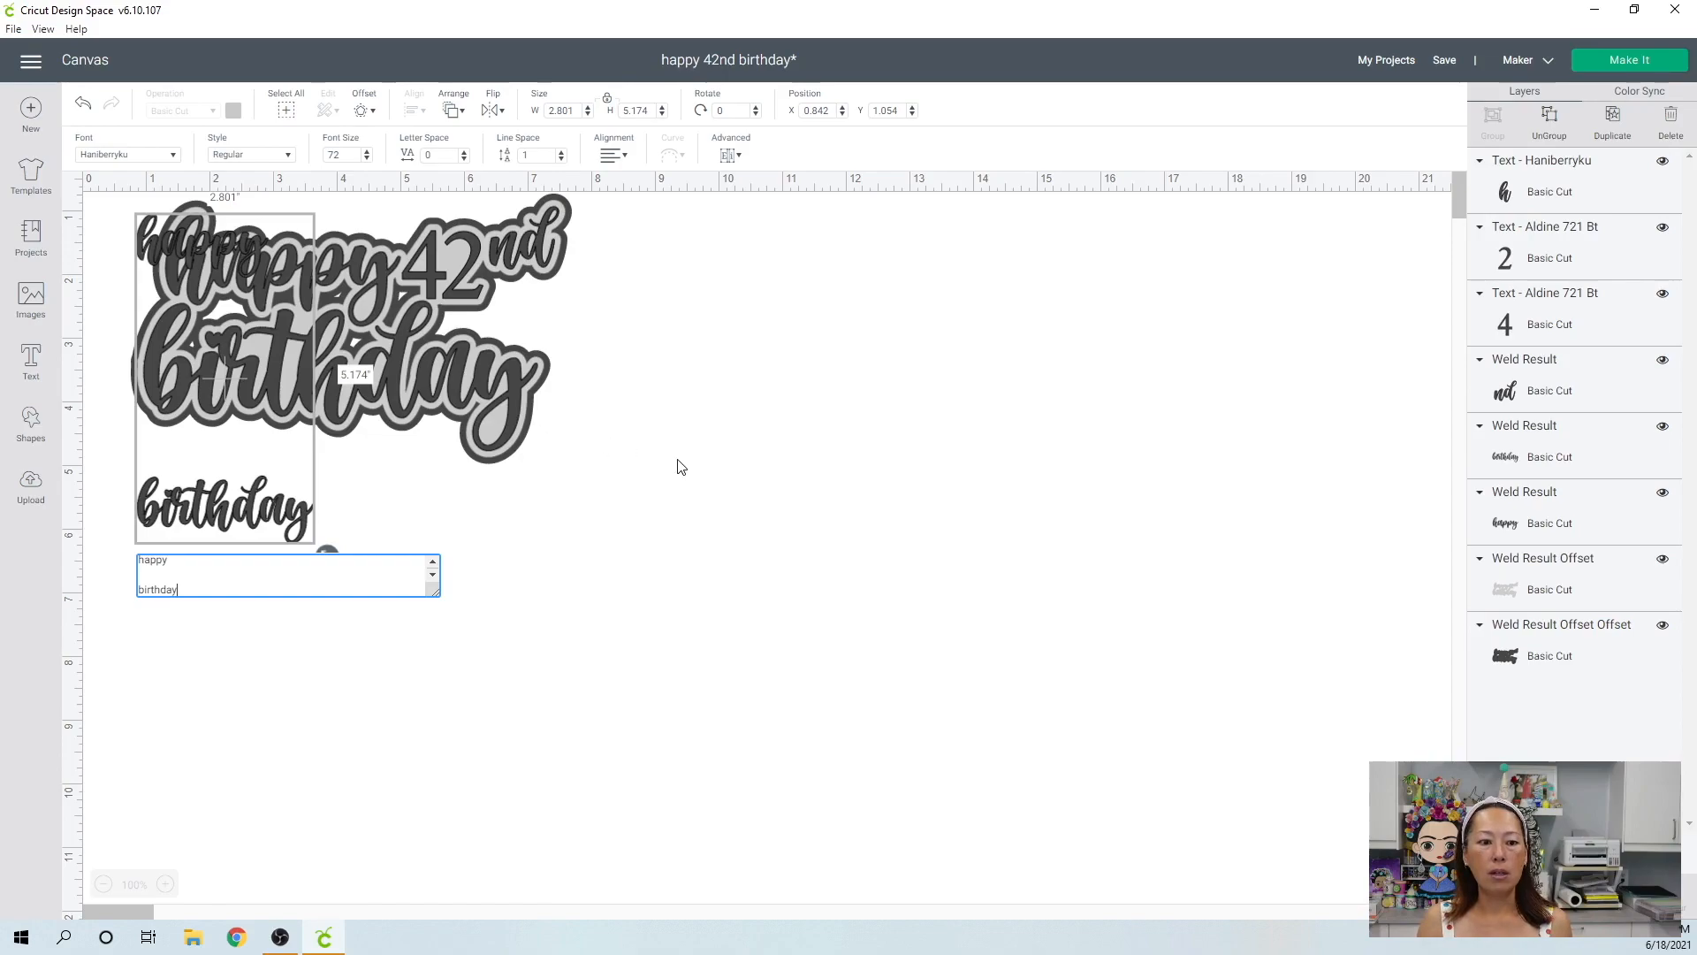
left_click(350, 508)
left_click_drag(278, 513, 894, 613)
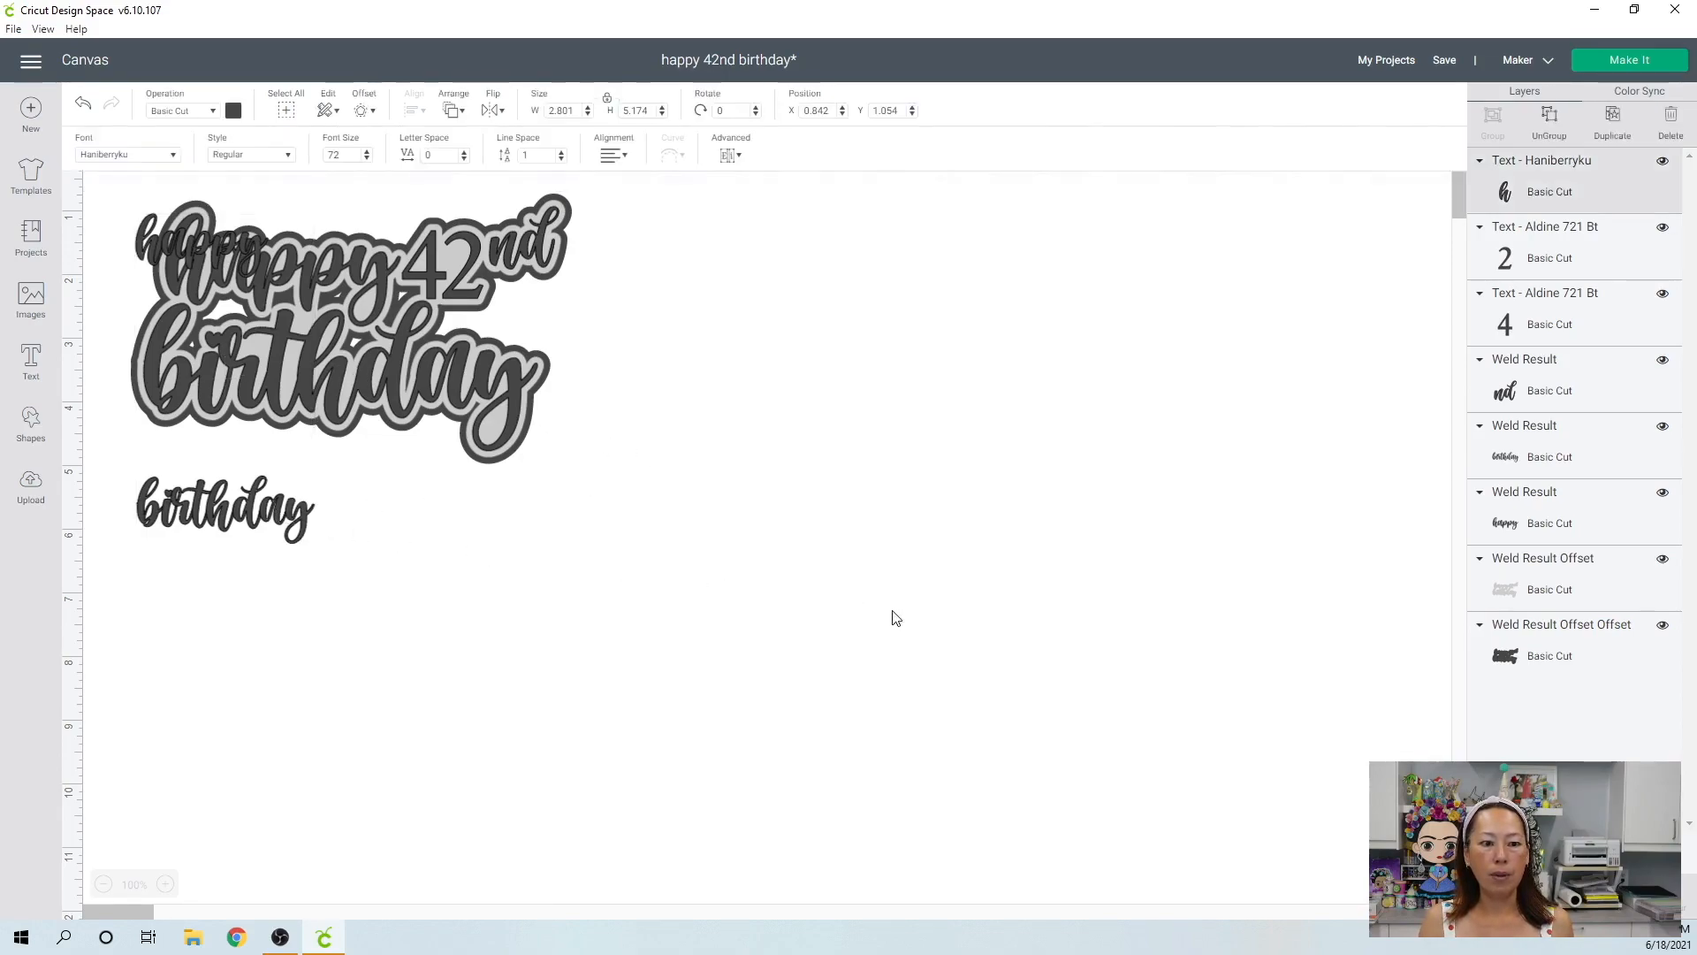
Add a "42nd" text in Haniberryku, enlarge it to about 4.23" wide and place it beside the new "happy birthday" text.
left_click(29, 360)
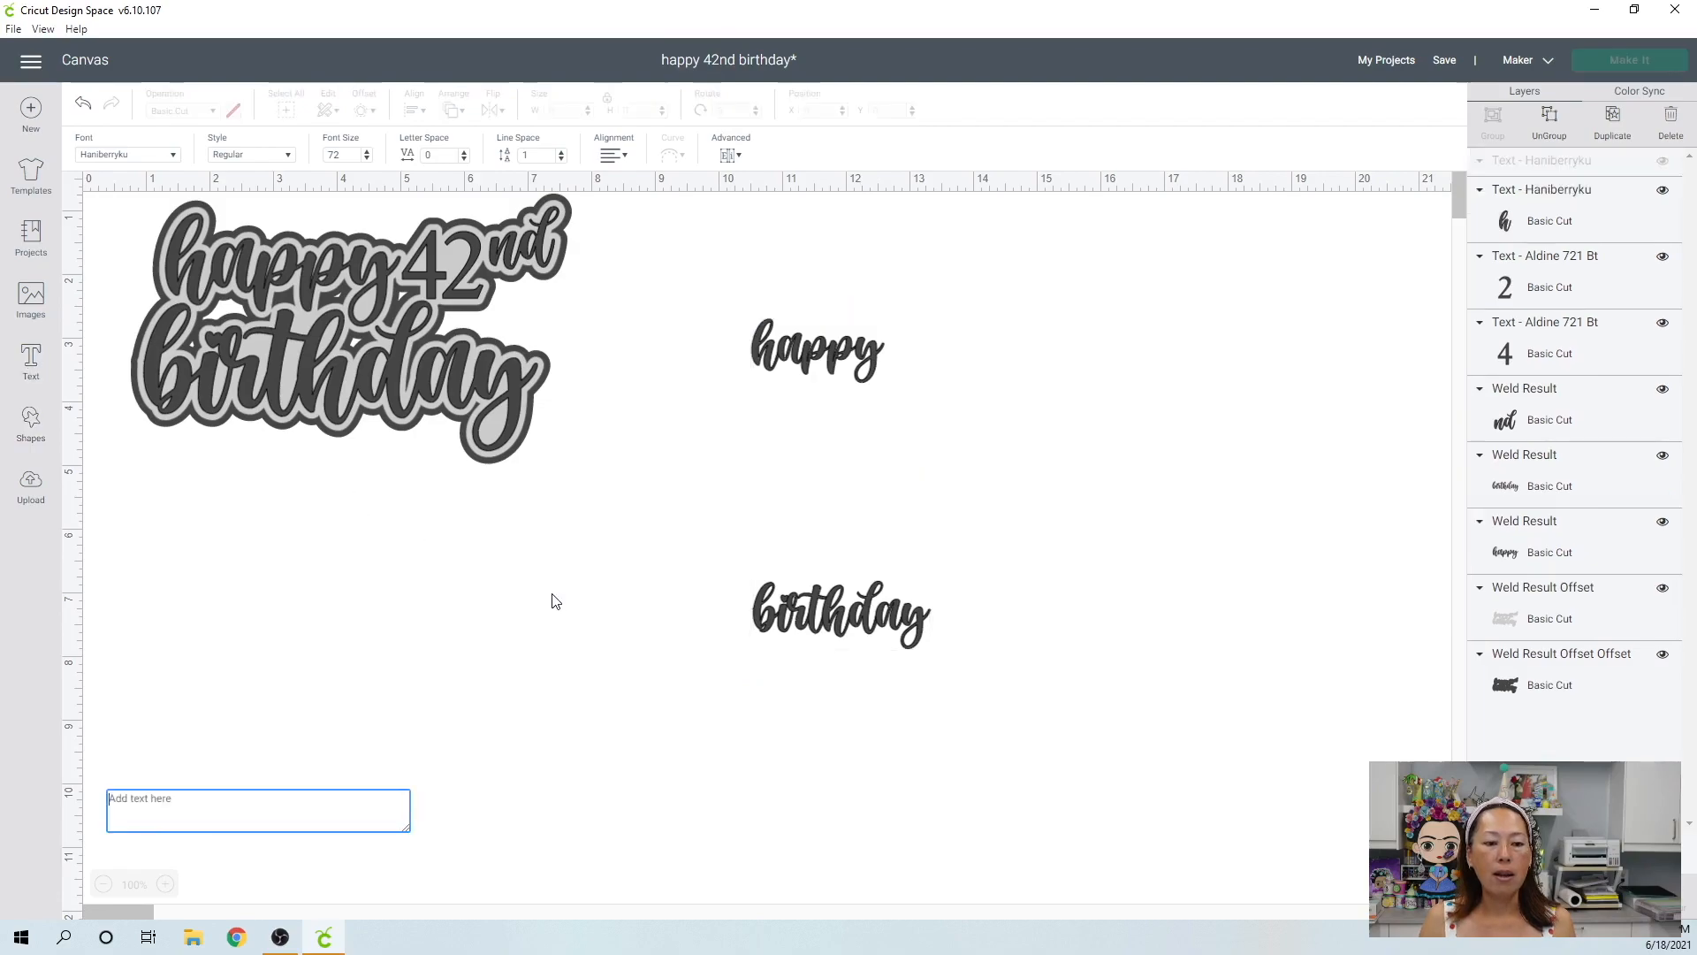
type("42nd")
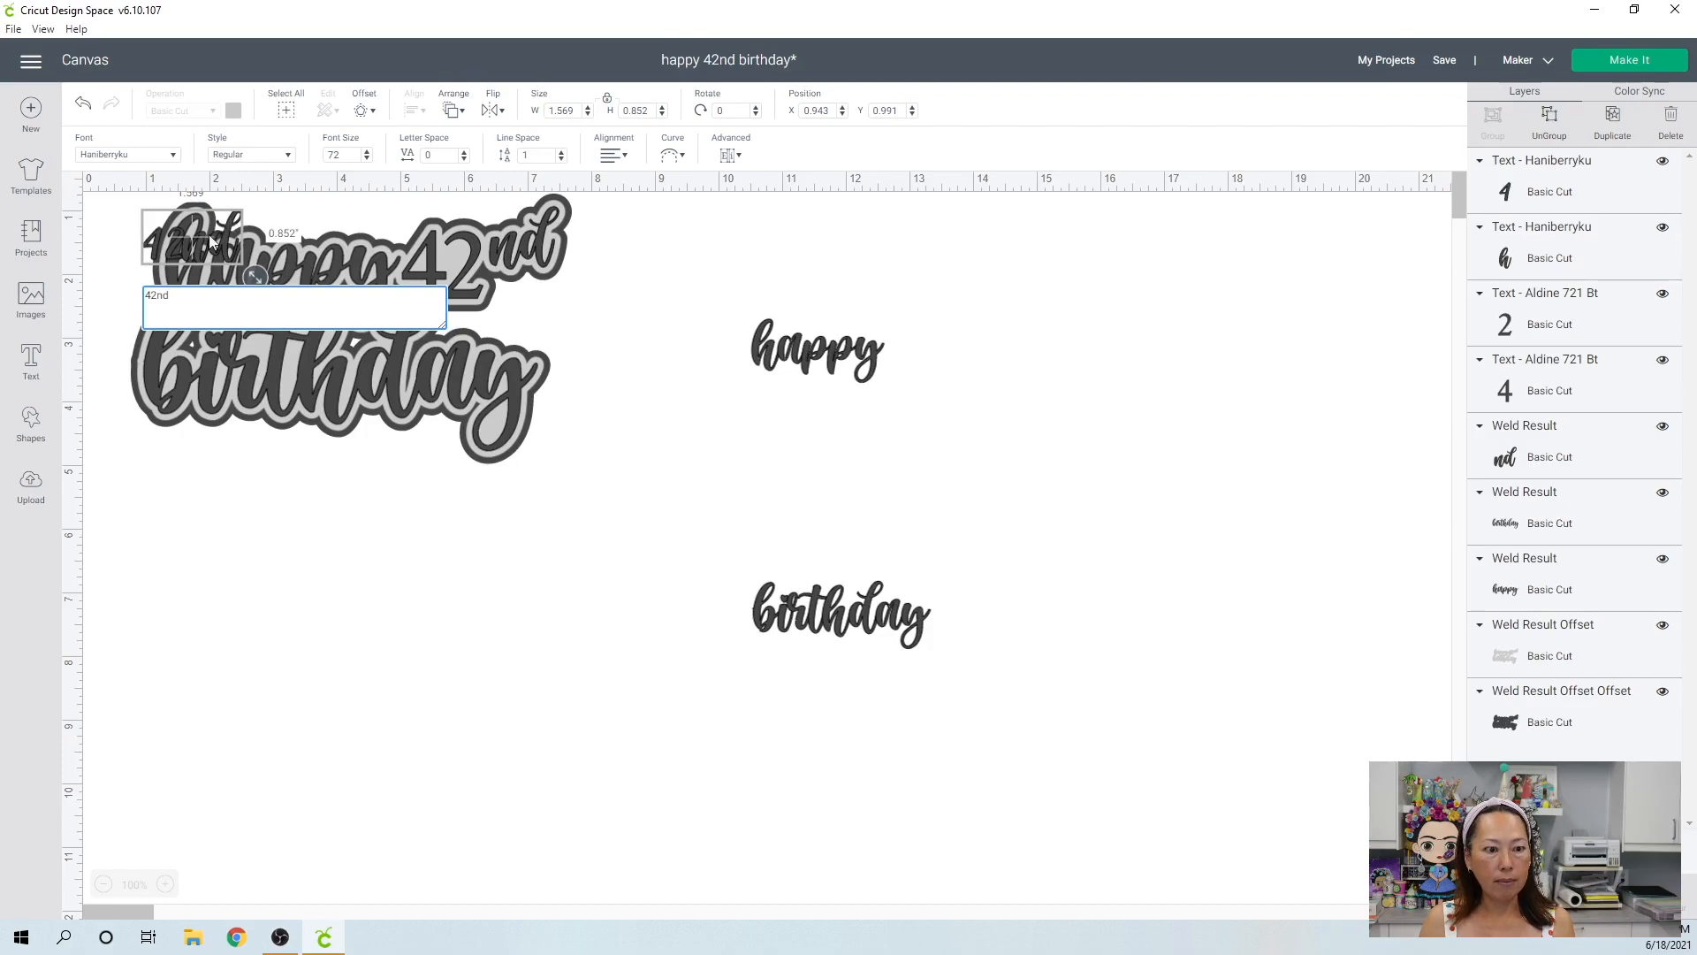
left_click_drag(215, 242, 1295, 569)
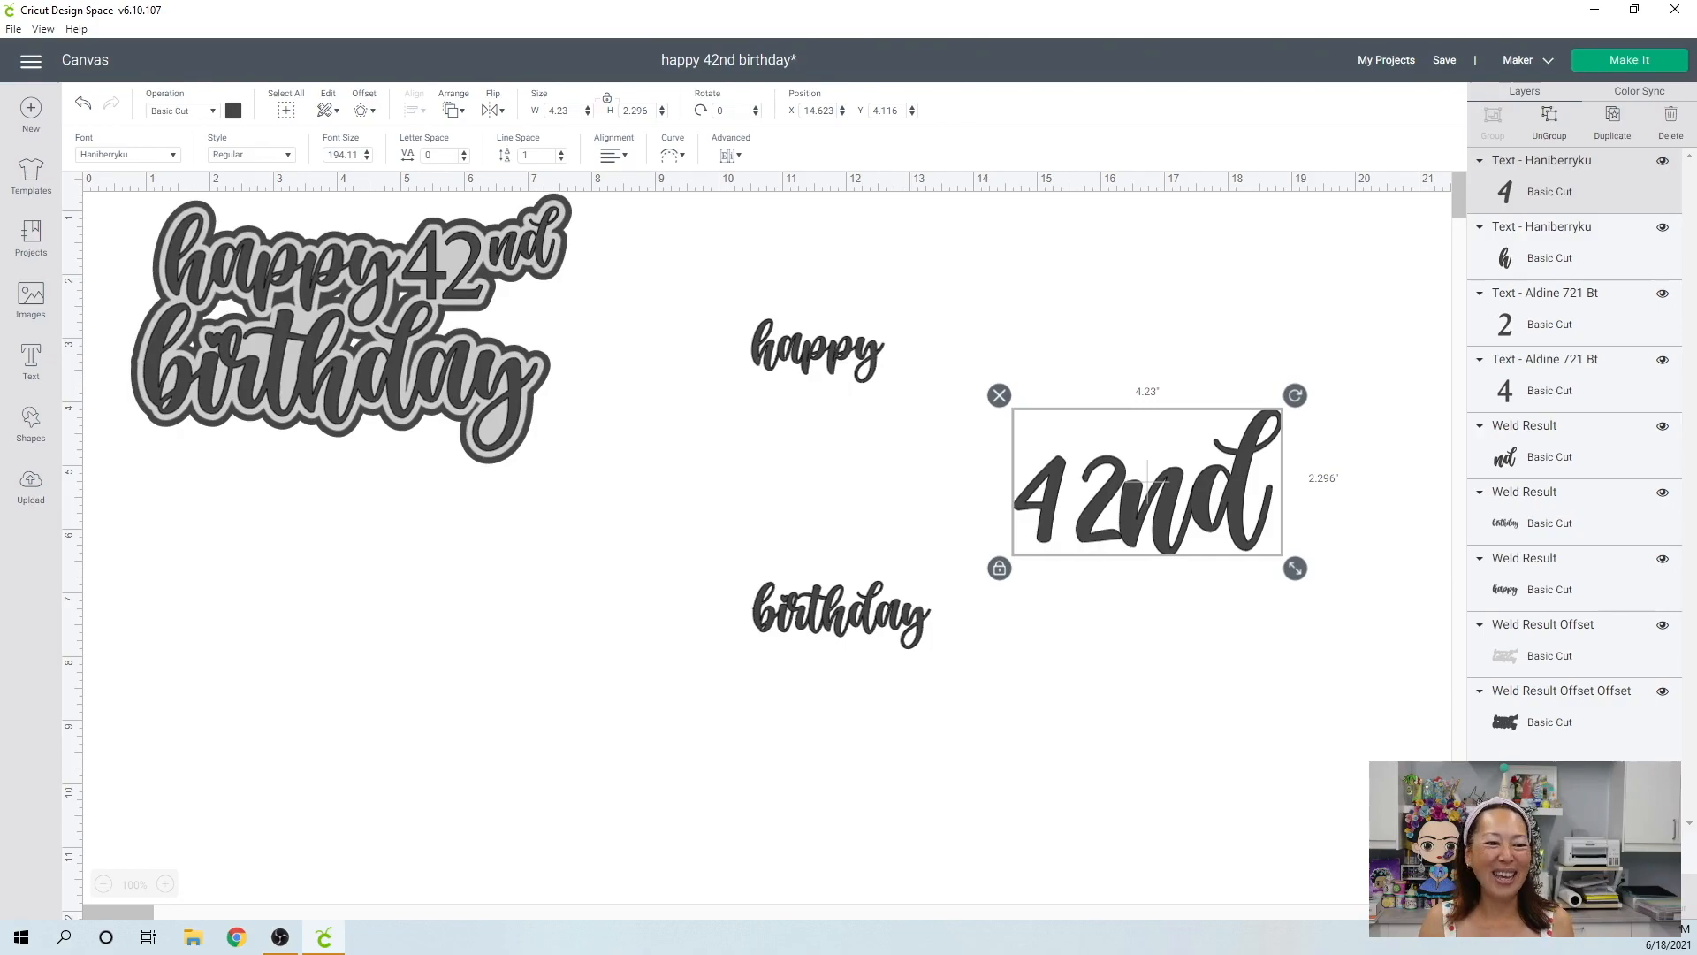
Add a "42" text in the Aldine 721 BT font and place it just above the new "42nd" text.
left_click(32, 368)
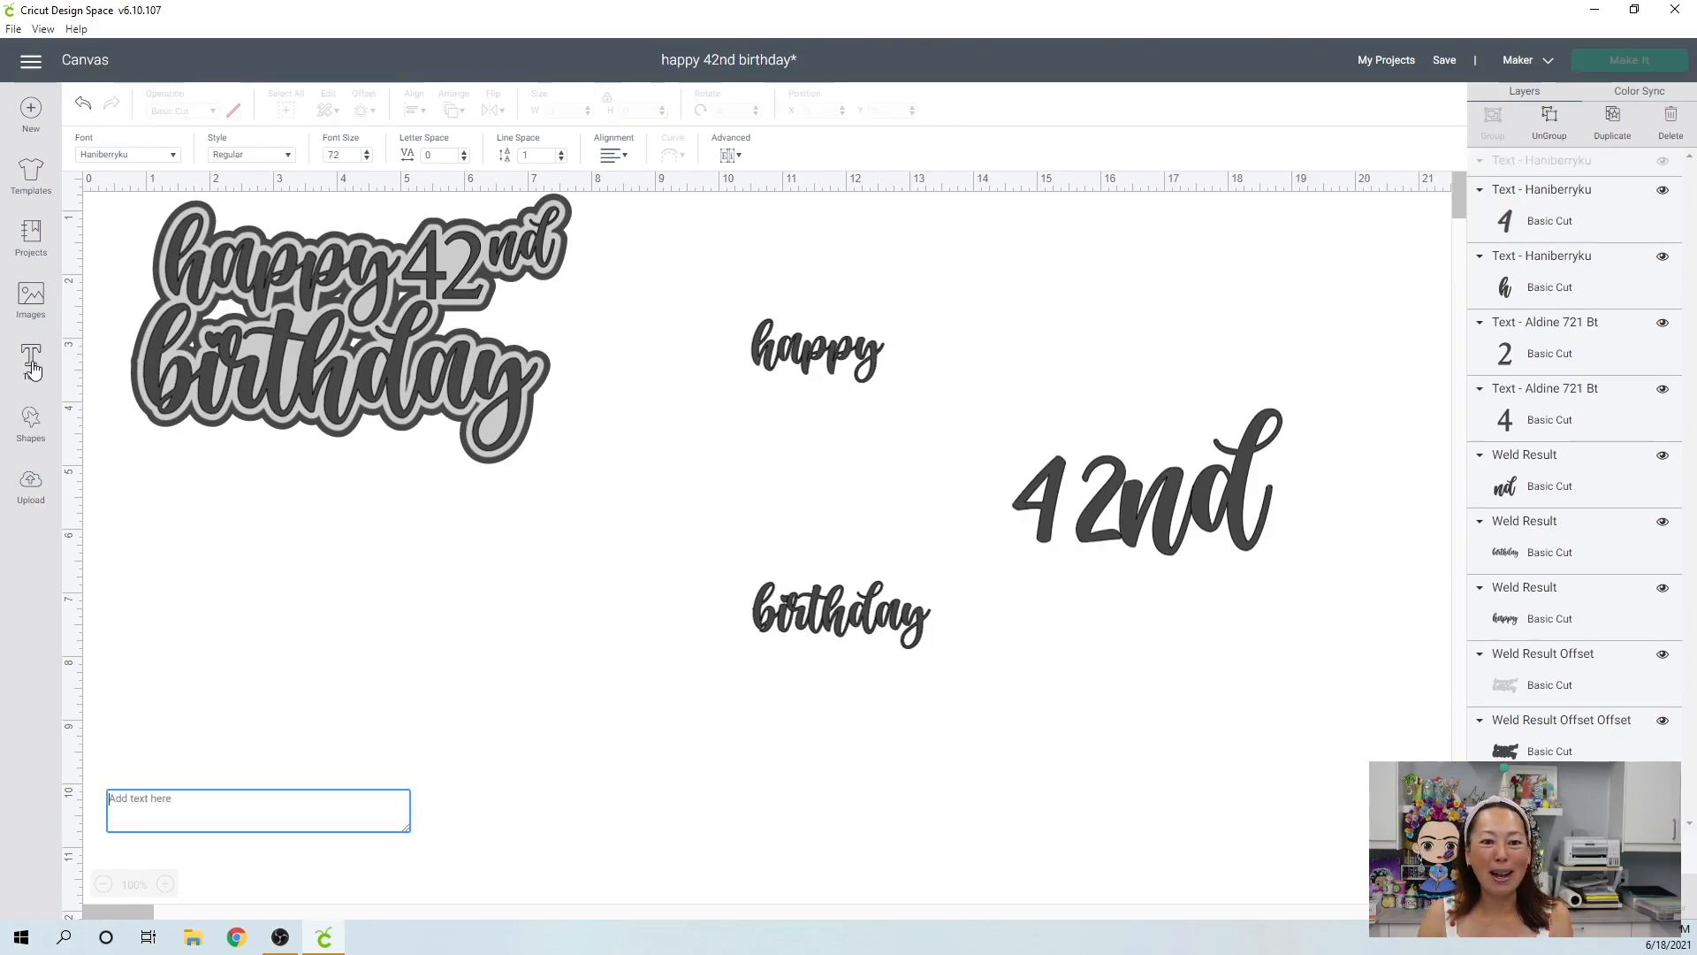
left_click(168, 159)
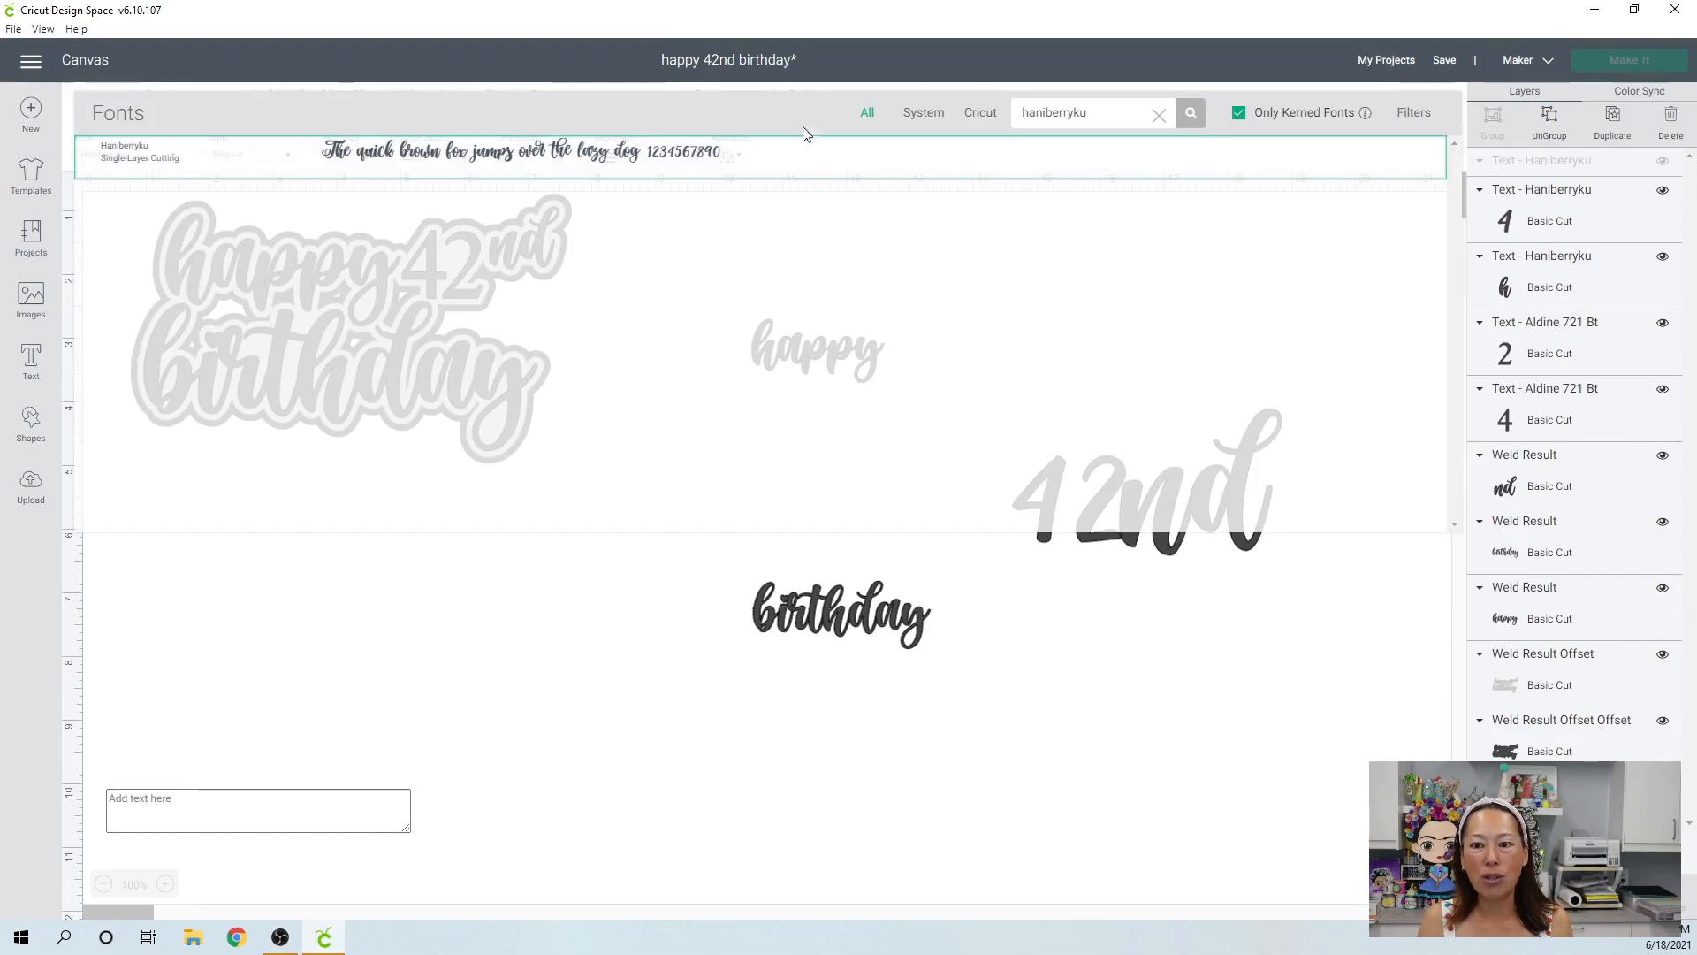
left_click(1159, 115)
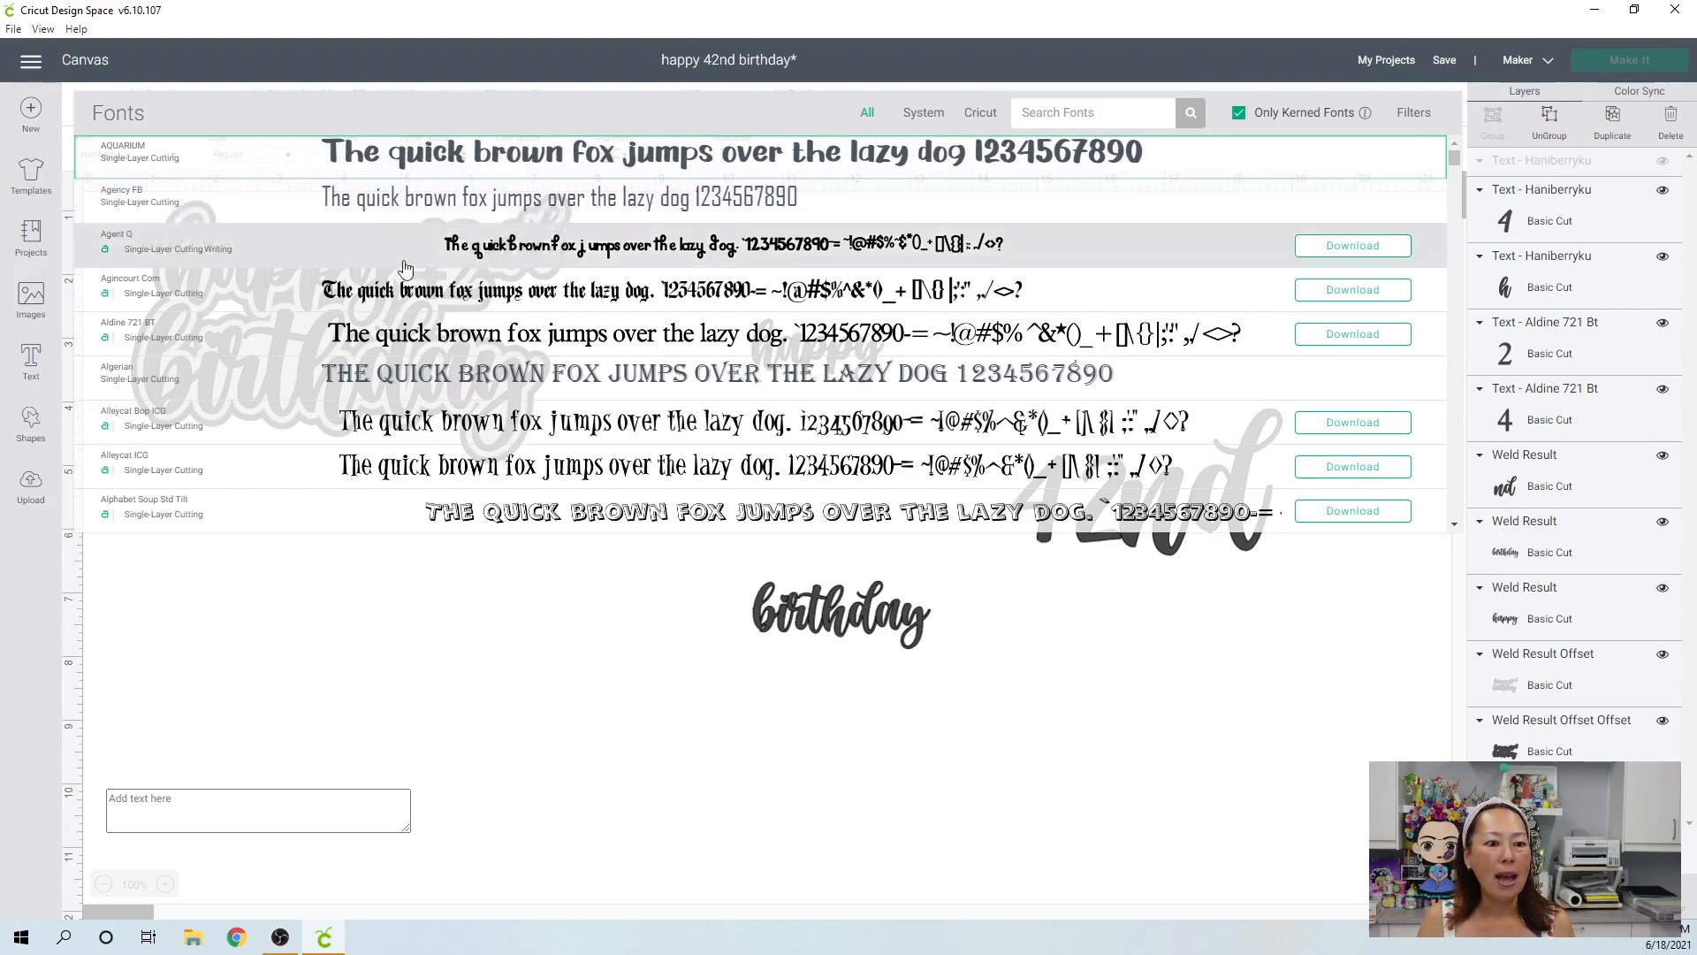
left_click(139, 334)
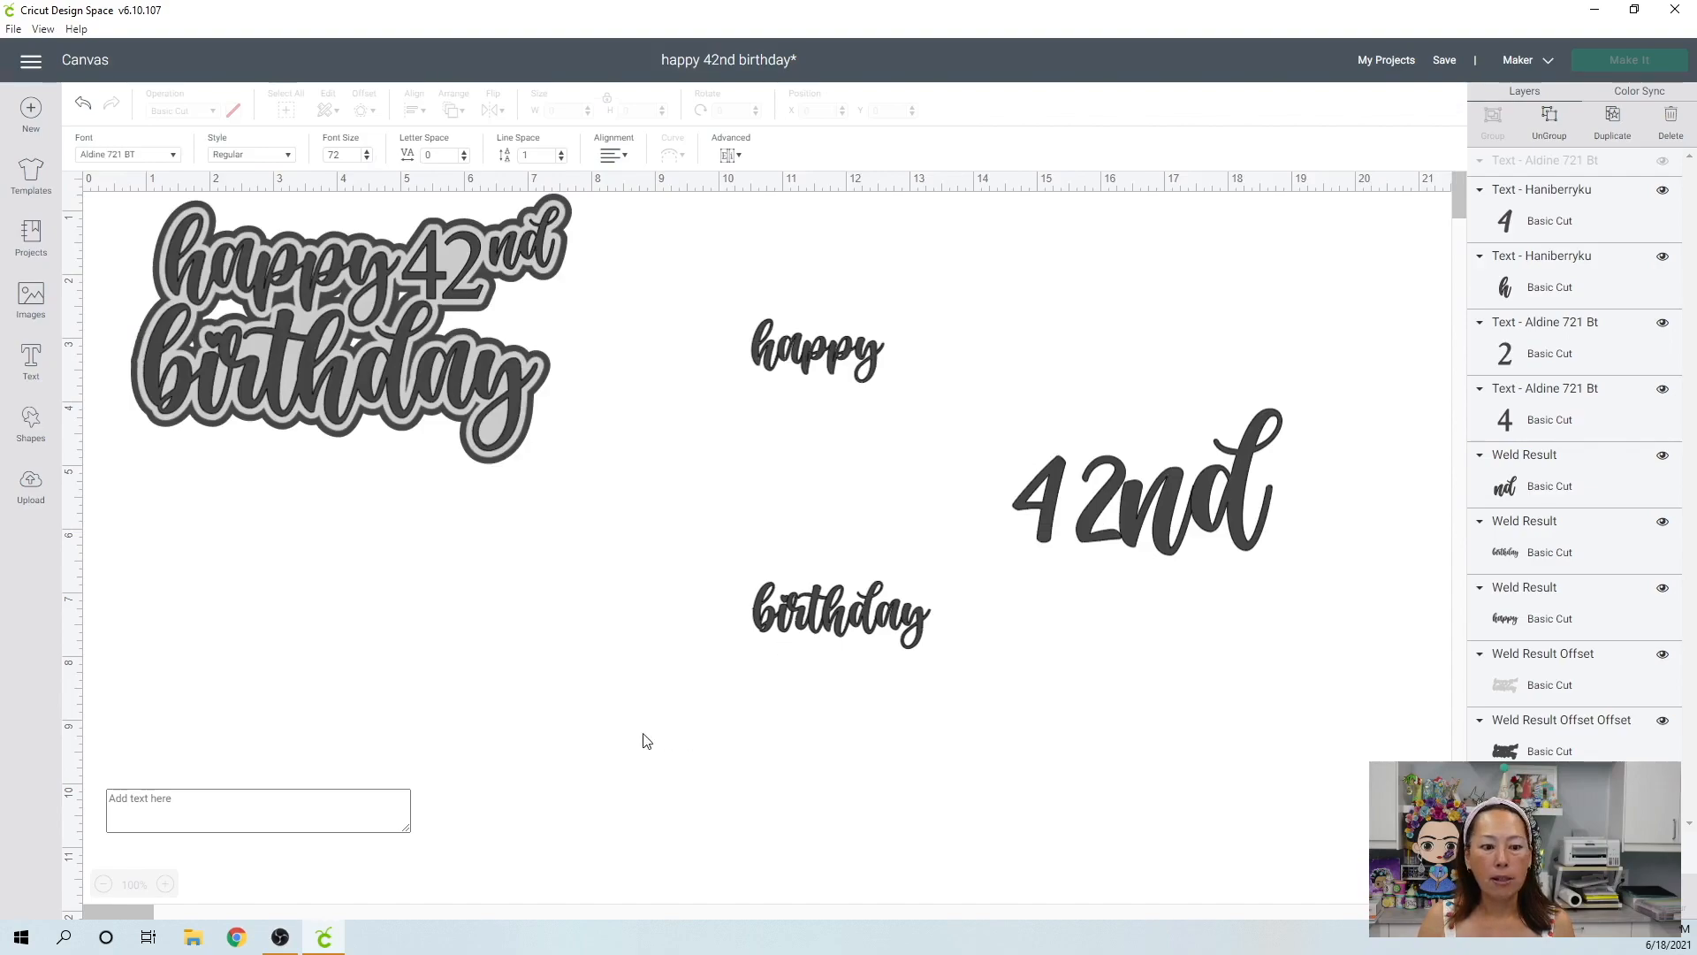
left_click(249, 804)
type("42")
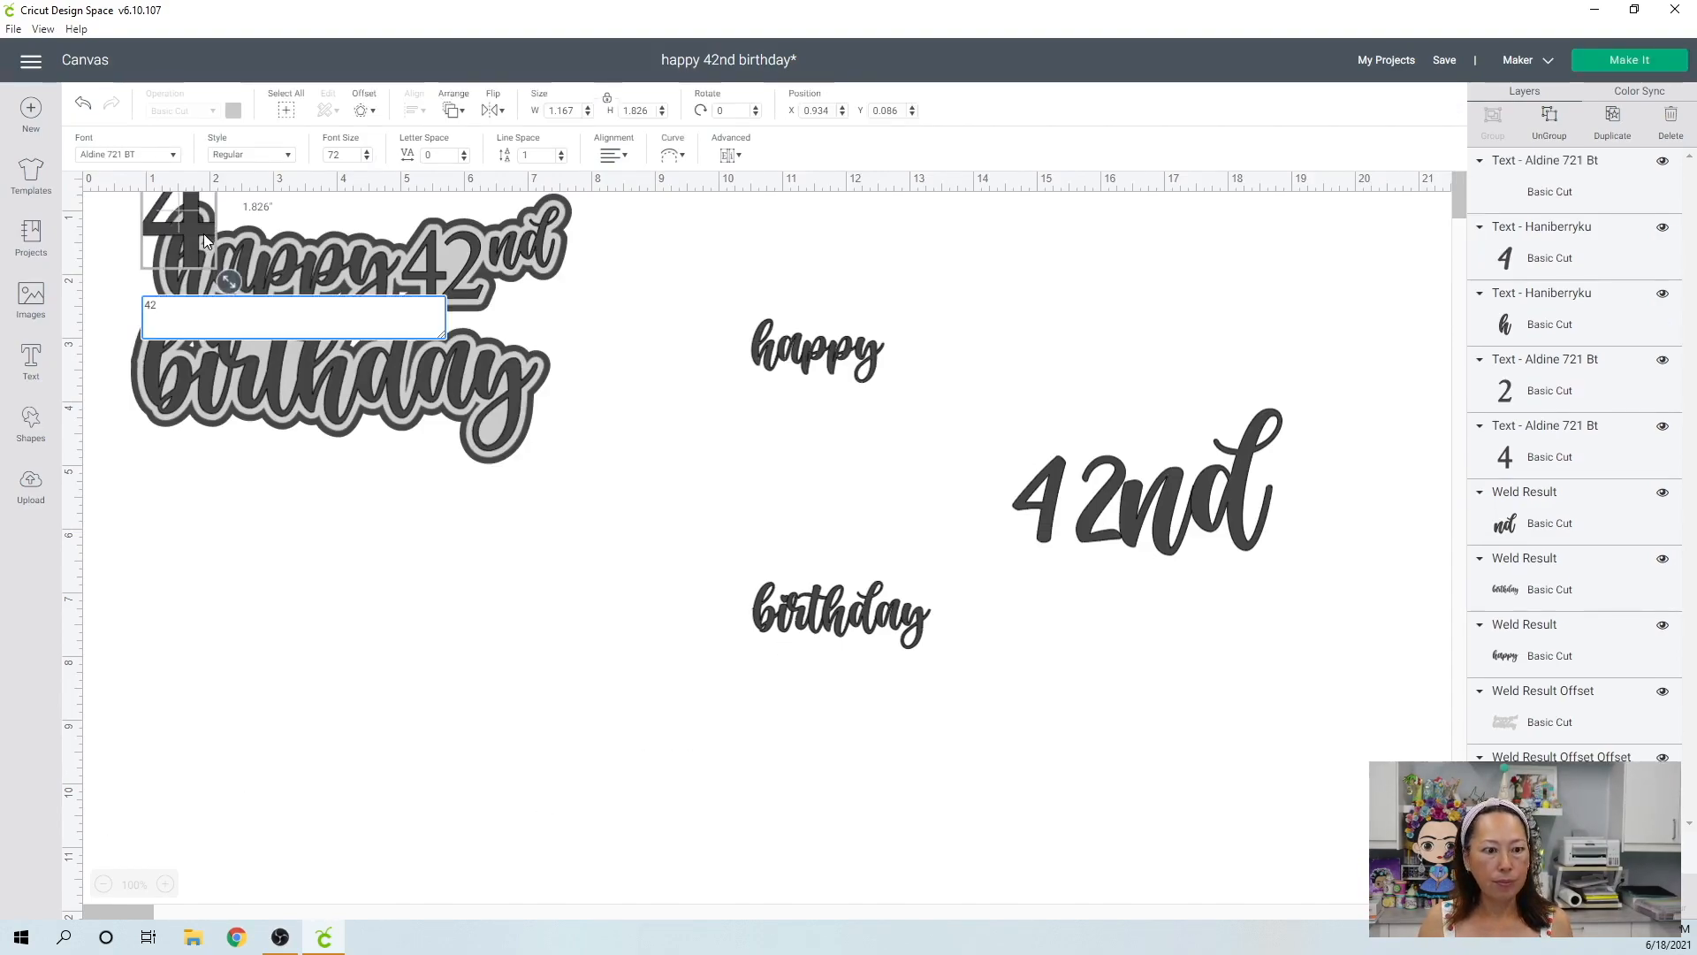
left_click_drag(194, 230, 1031, 382)
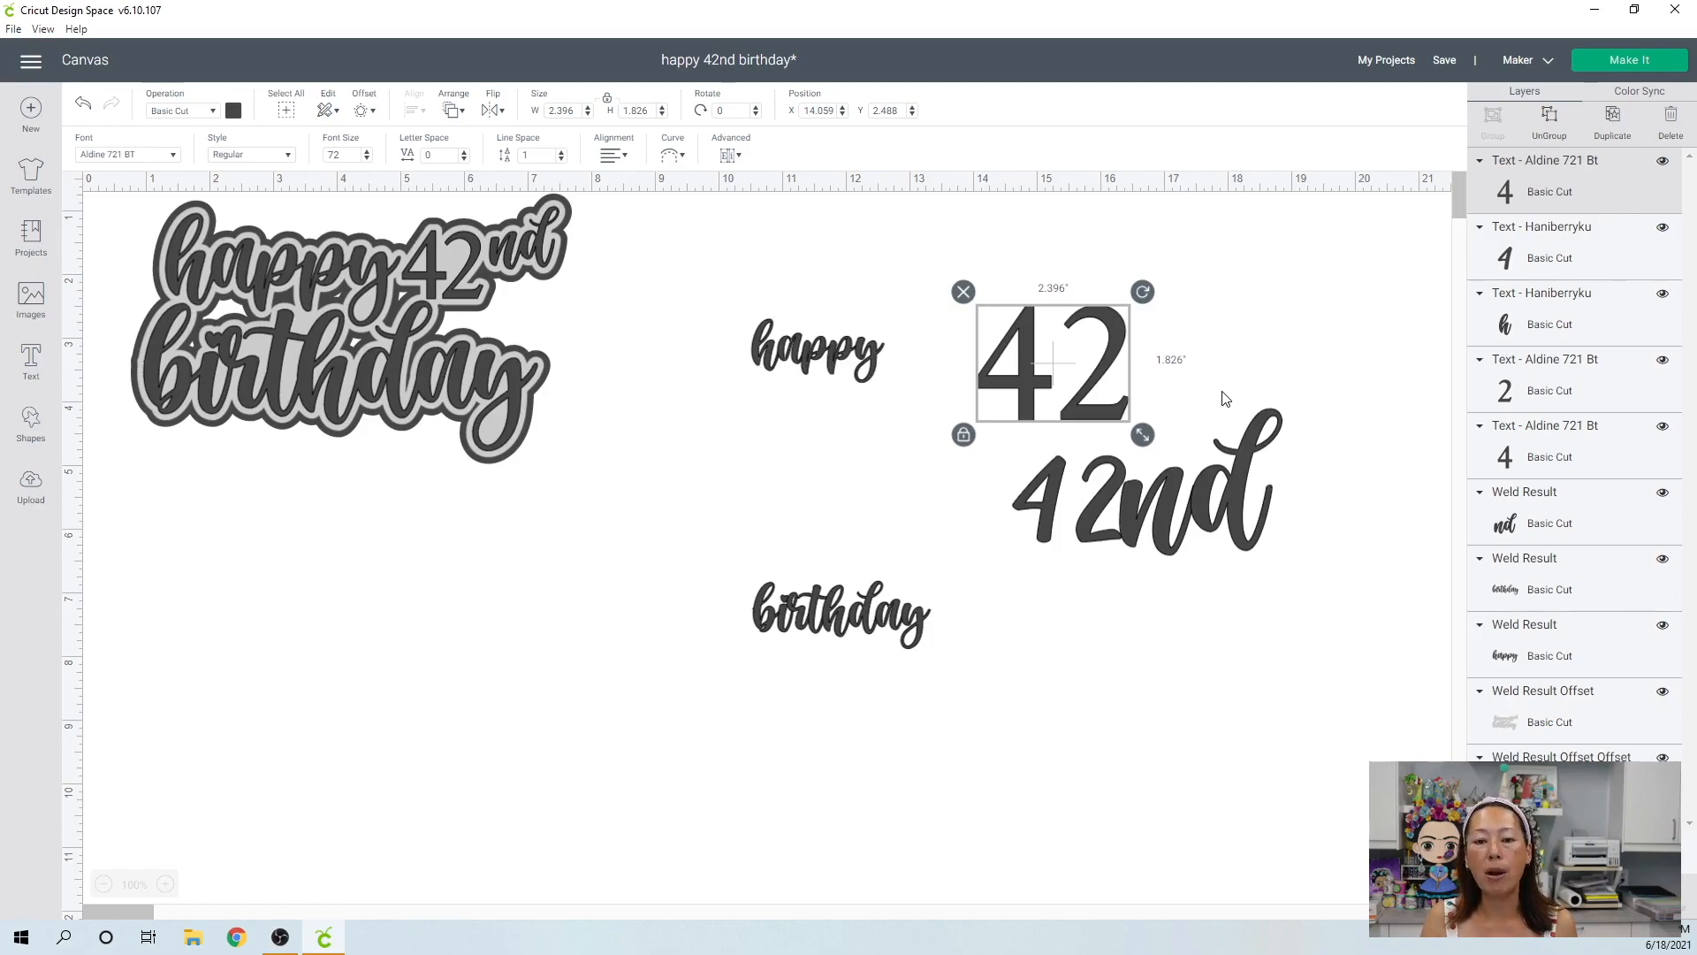
left_click(876, 476)
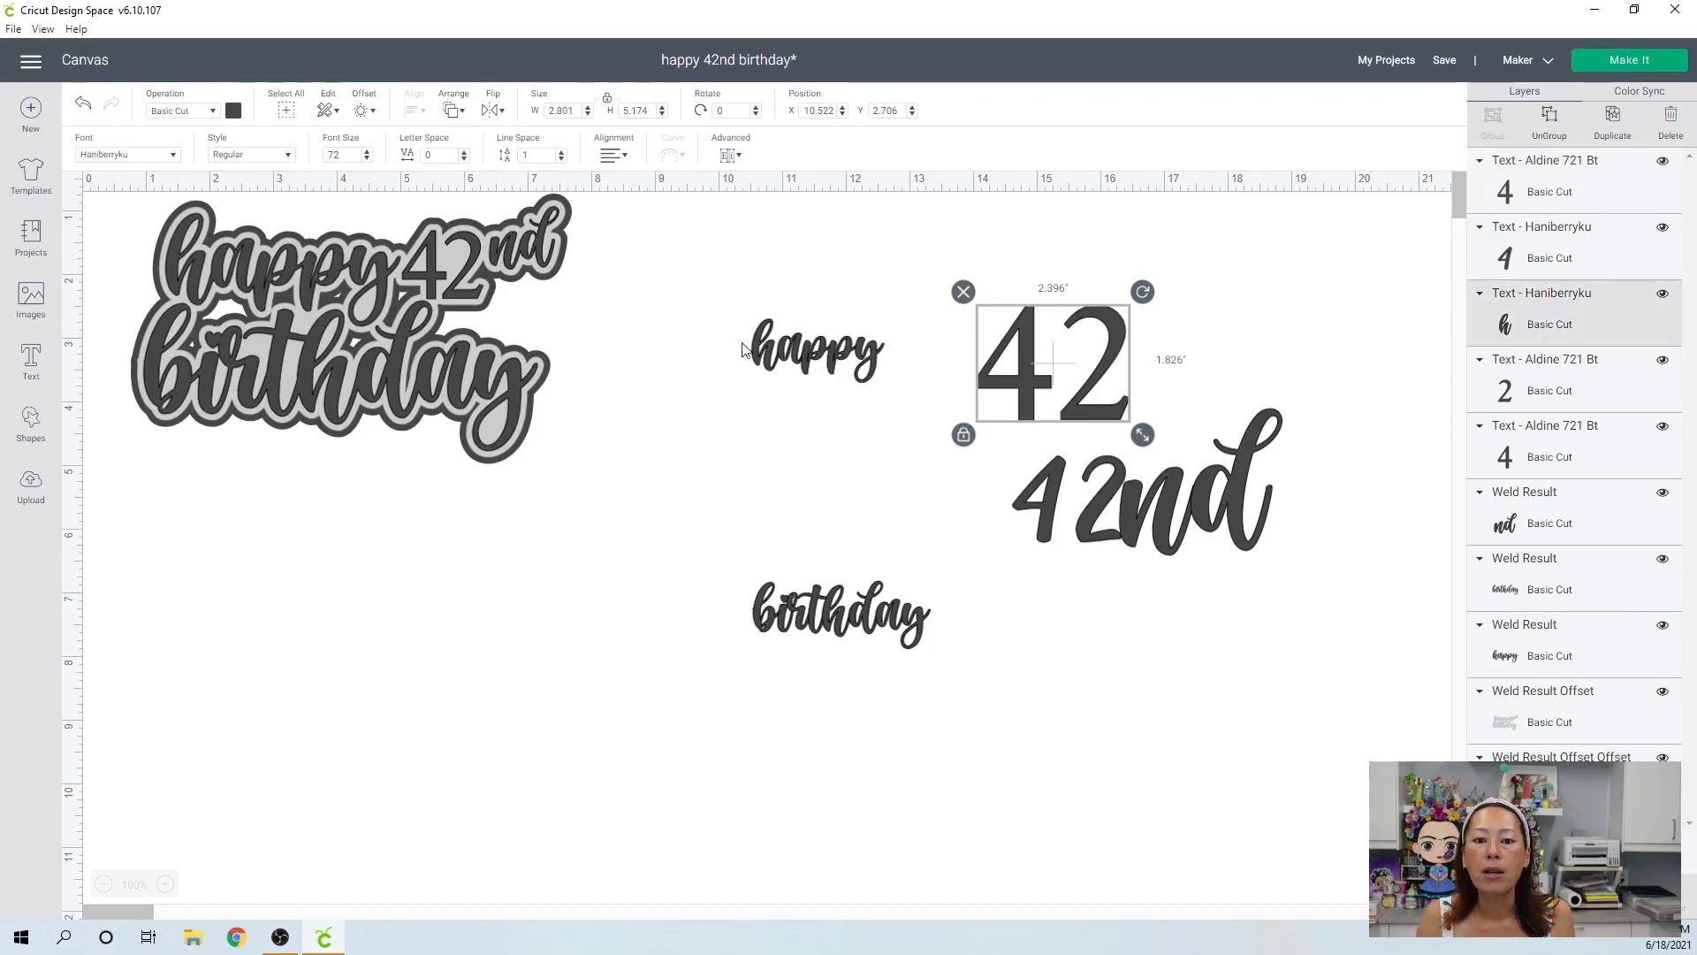
key("Delete")
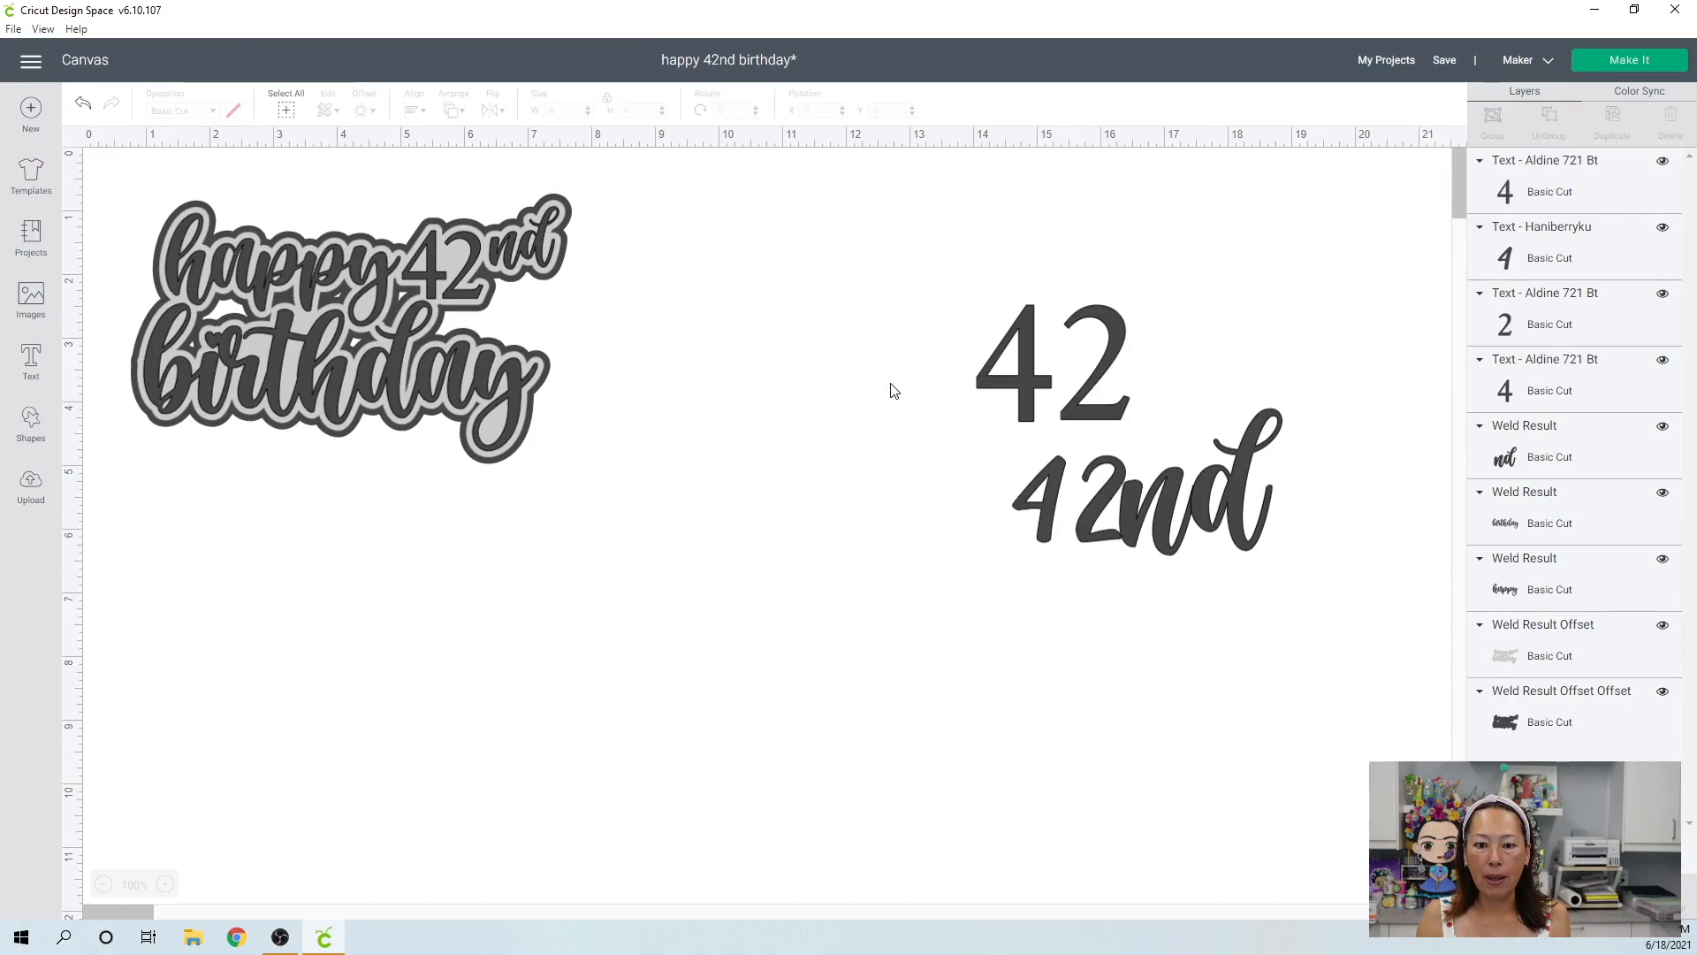
left_click(84, 105)
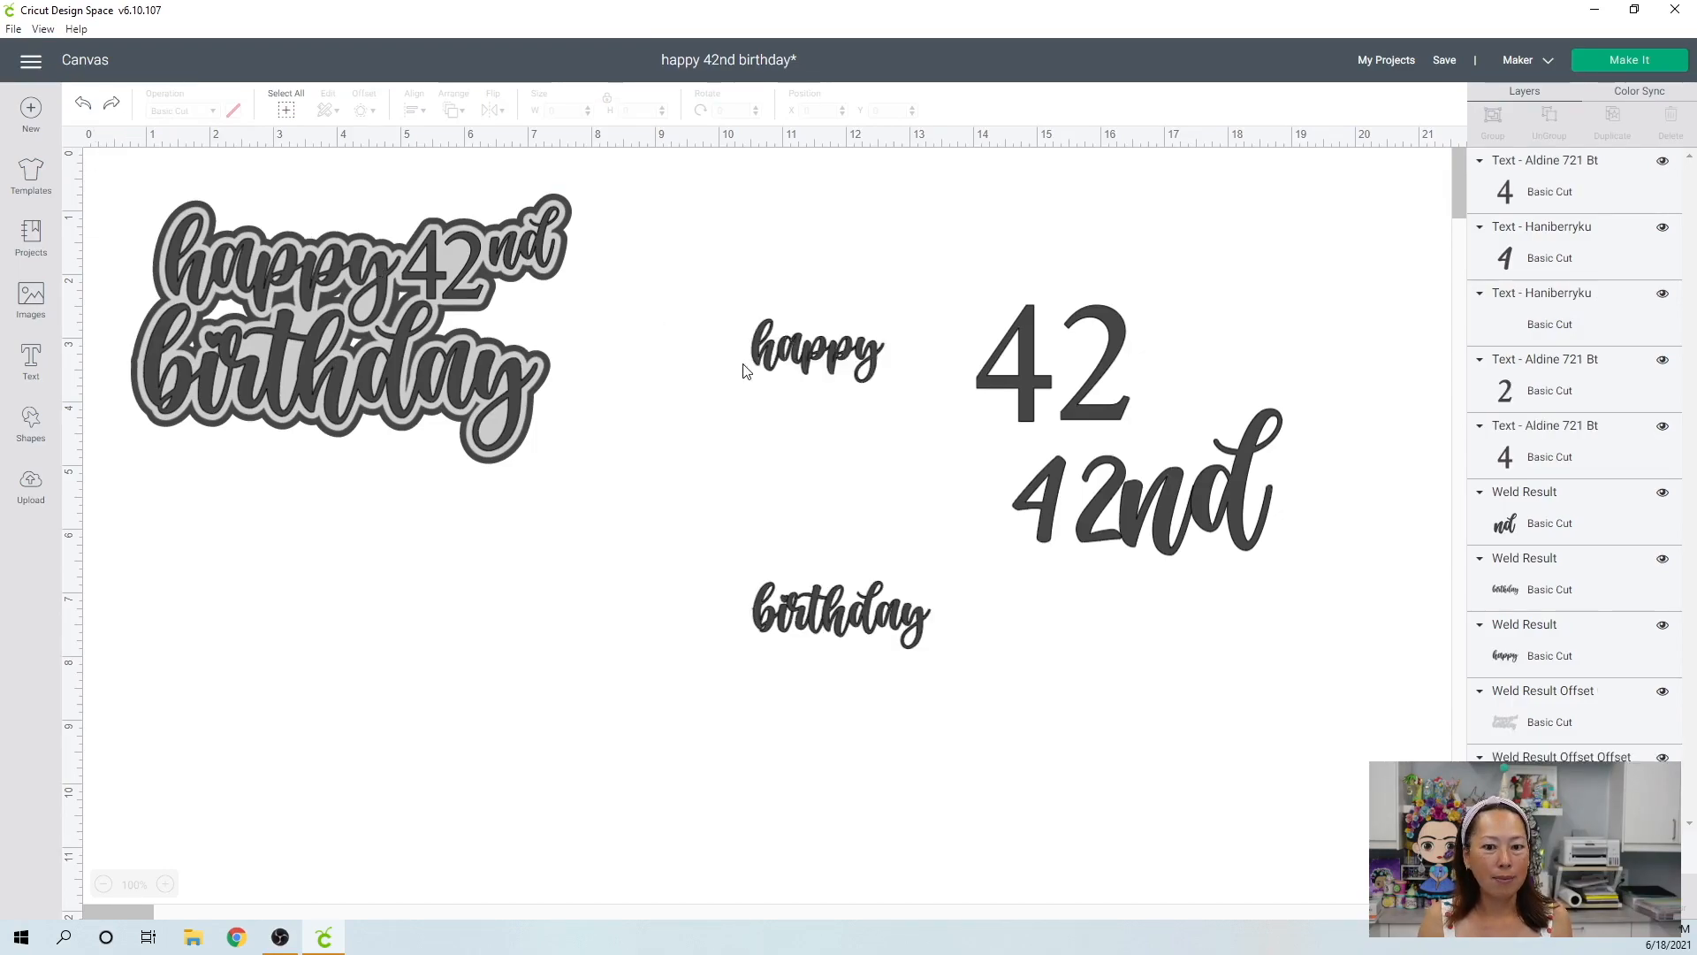
Ungroup the new "happy birthday" text into separate letters and weld the letters of "happy" together.
left_click_drag(723, 307, 856, 408)
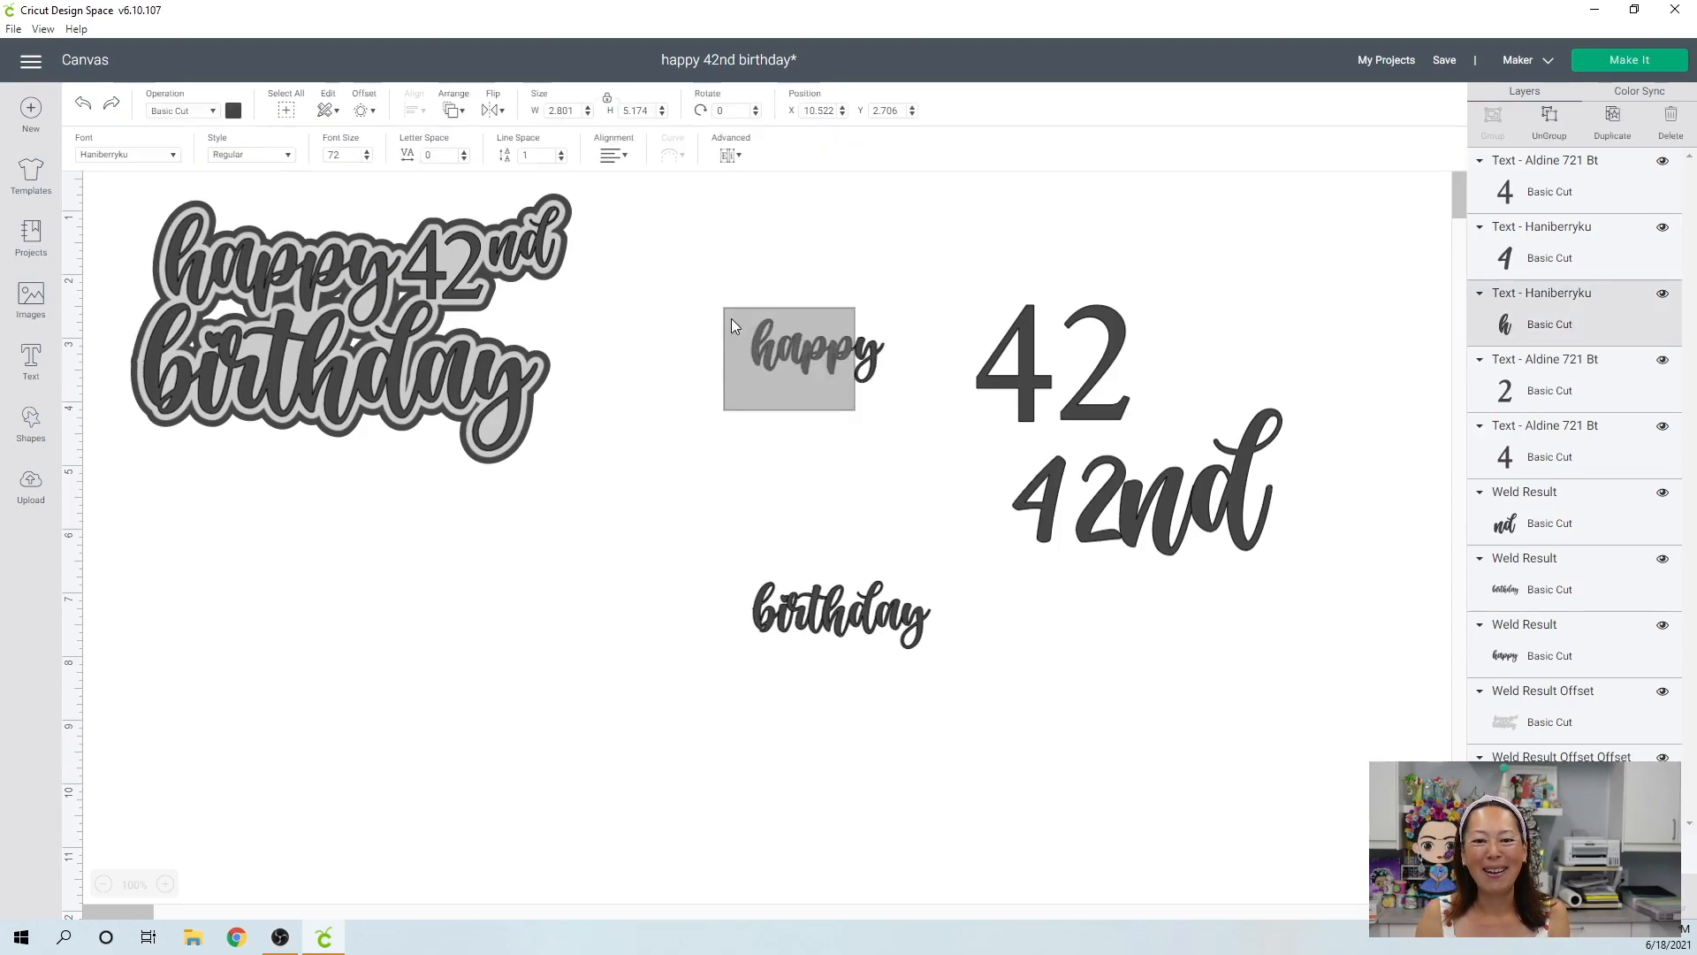
left_click(706, 387)
left_click(864, 363)
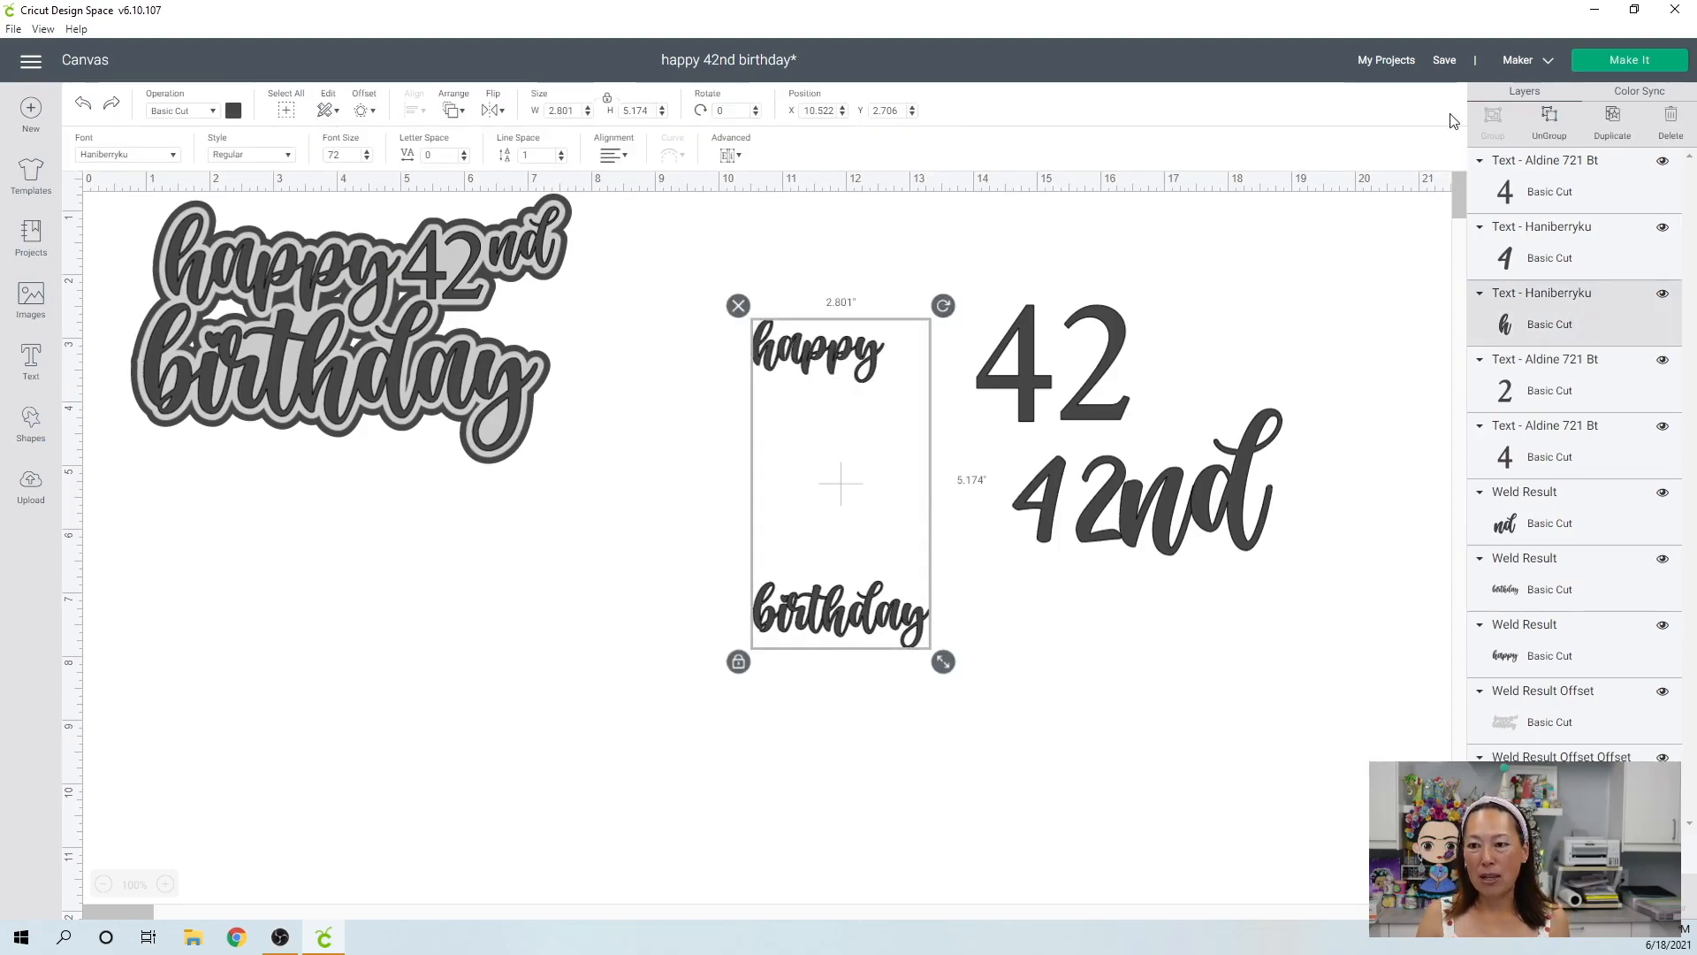
left_click(1550, 121)
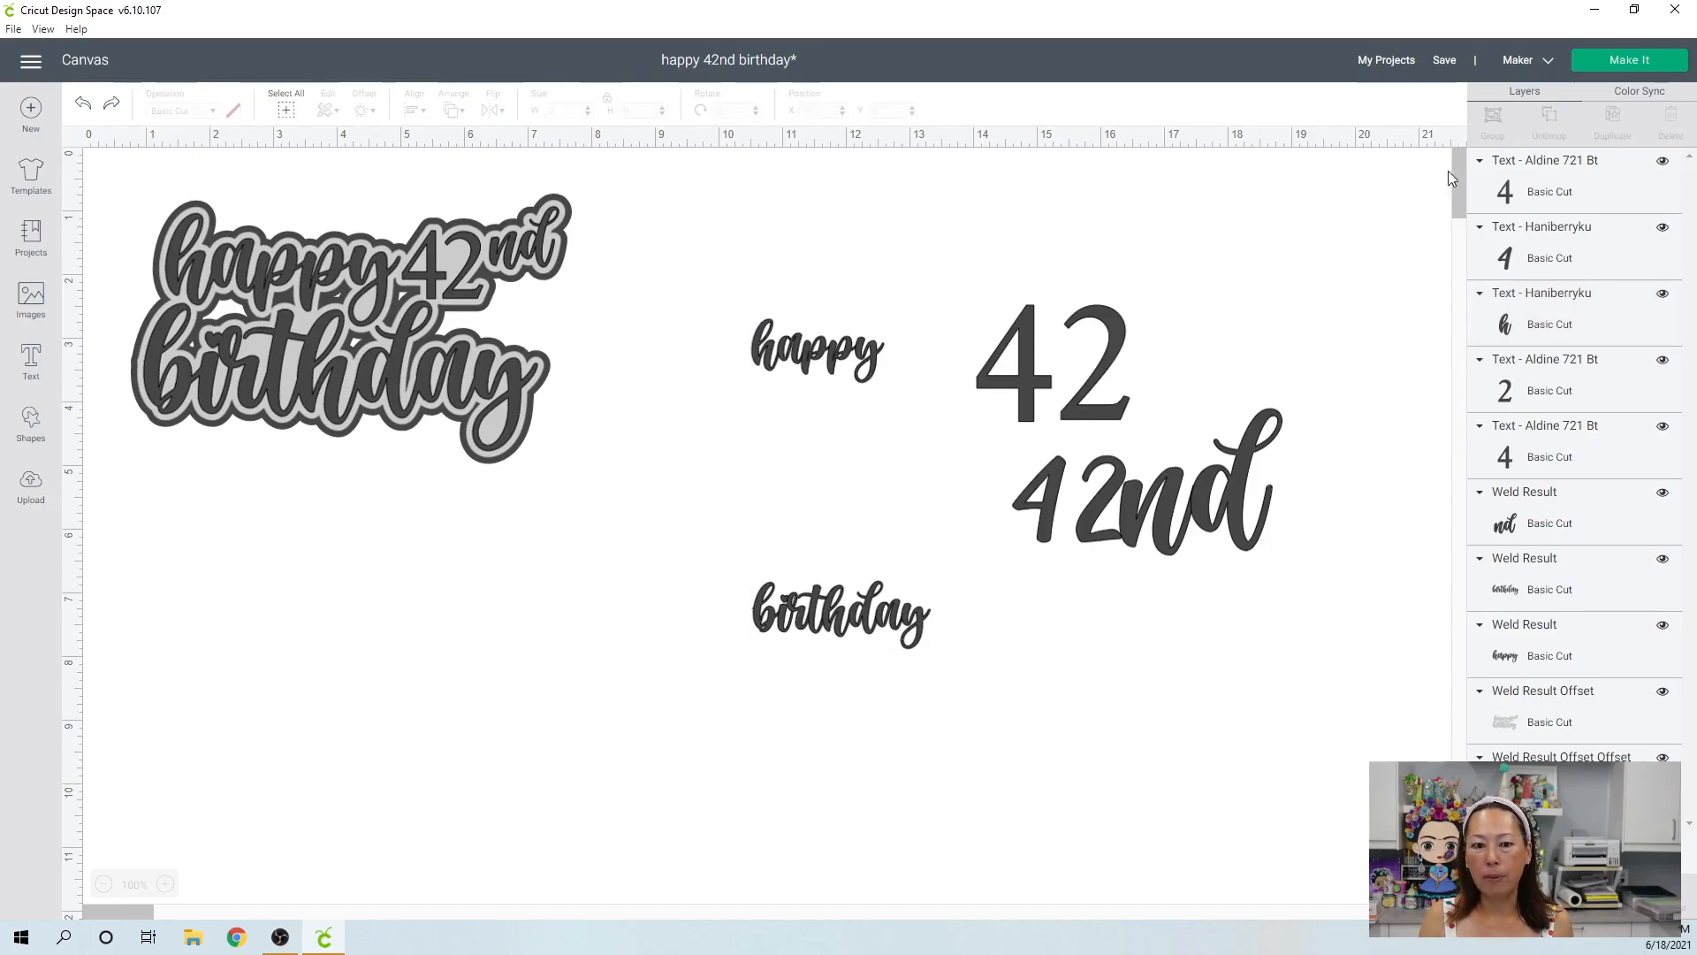
left_click_drag(718, 309, 901, 392)
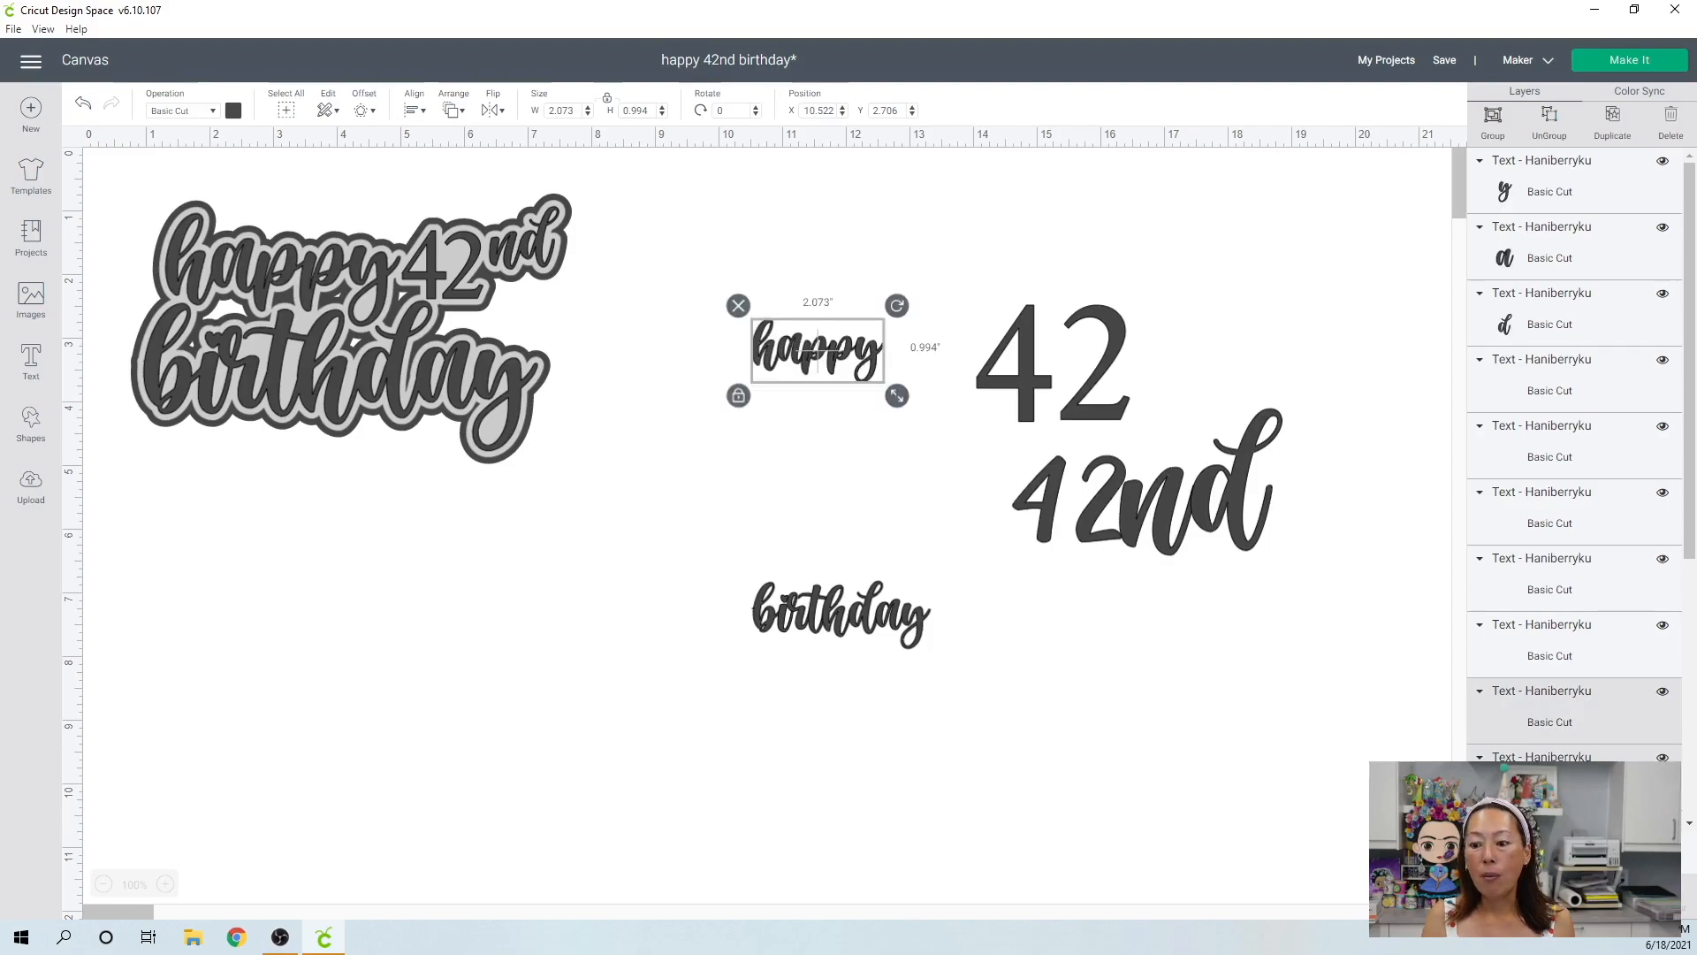
left_click(1105, 665)
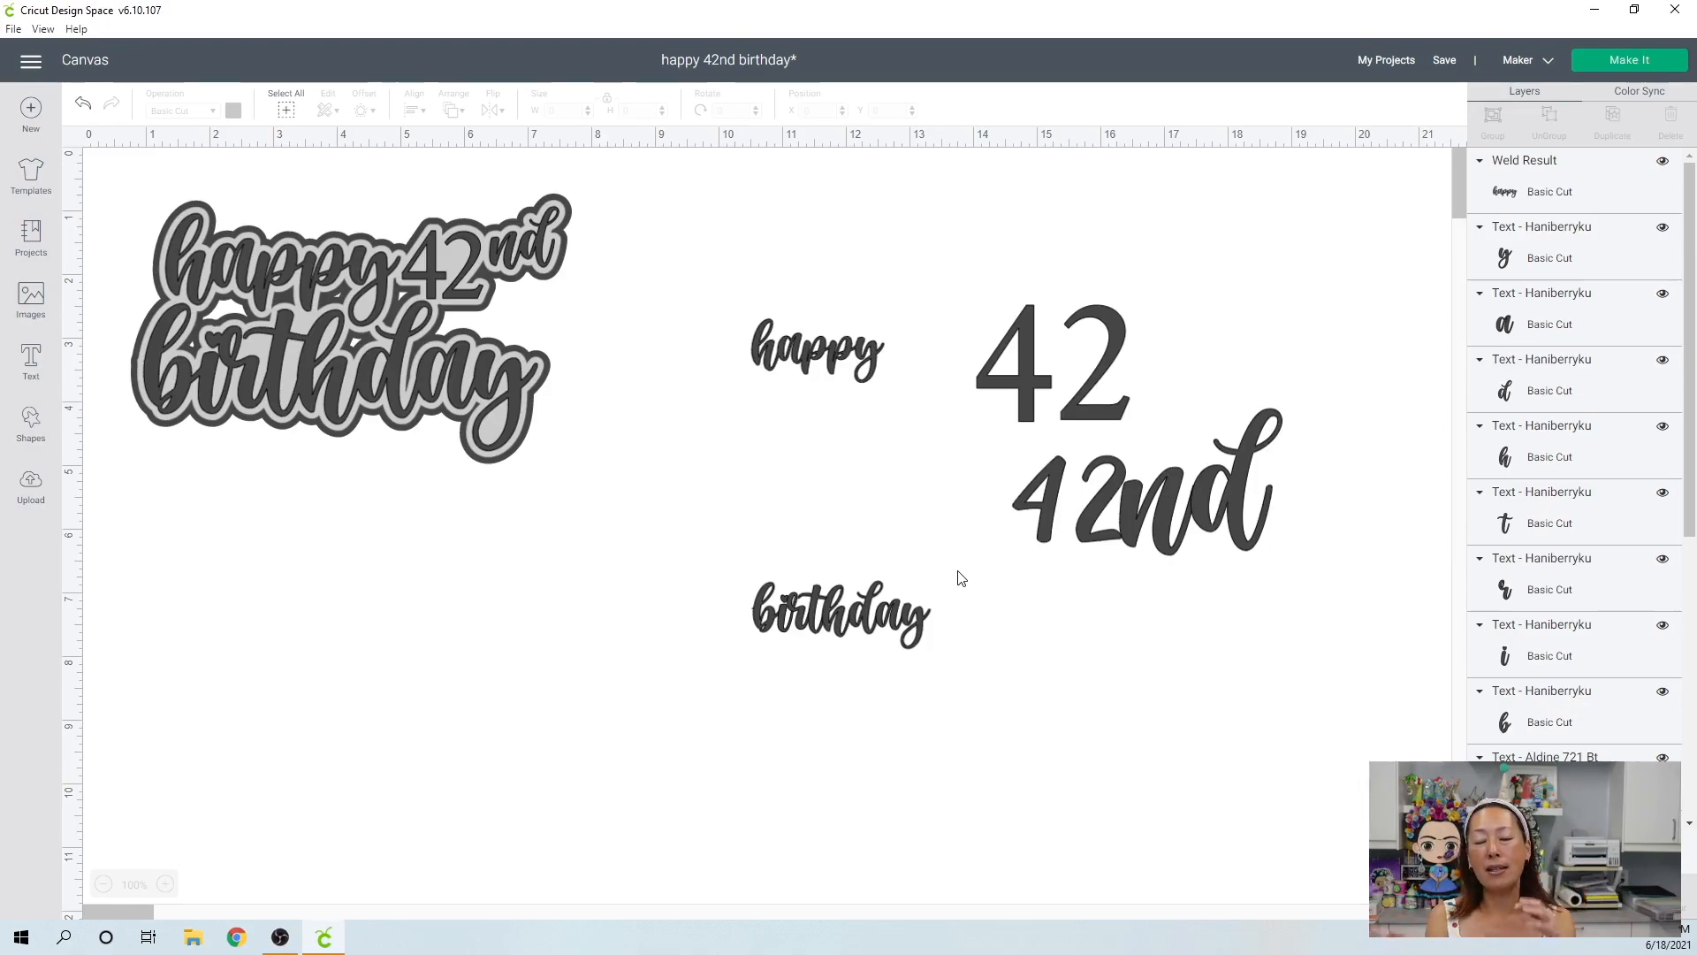
left_click_drag(713, 595, 959, 689)
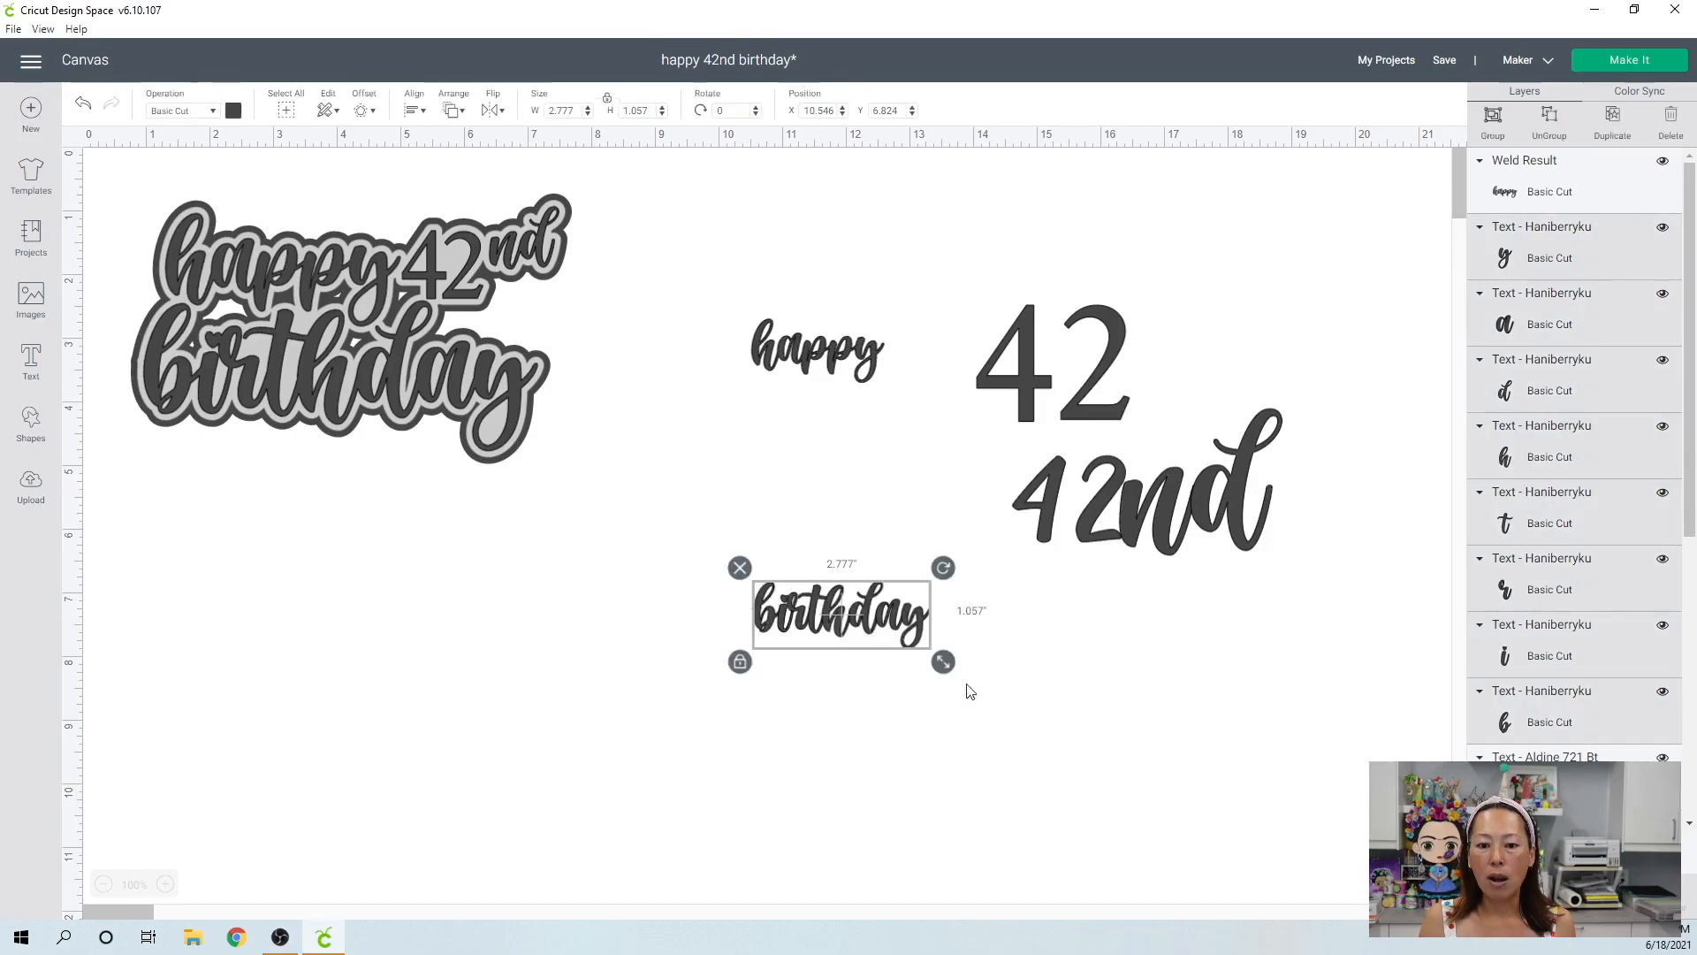
left_click(1158, 784)
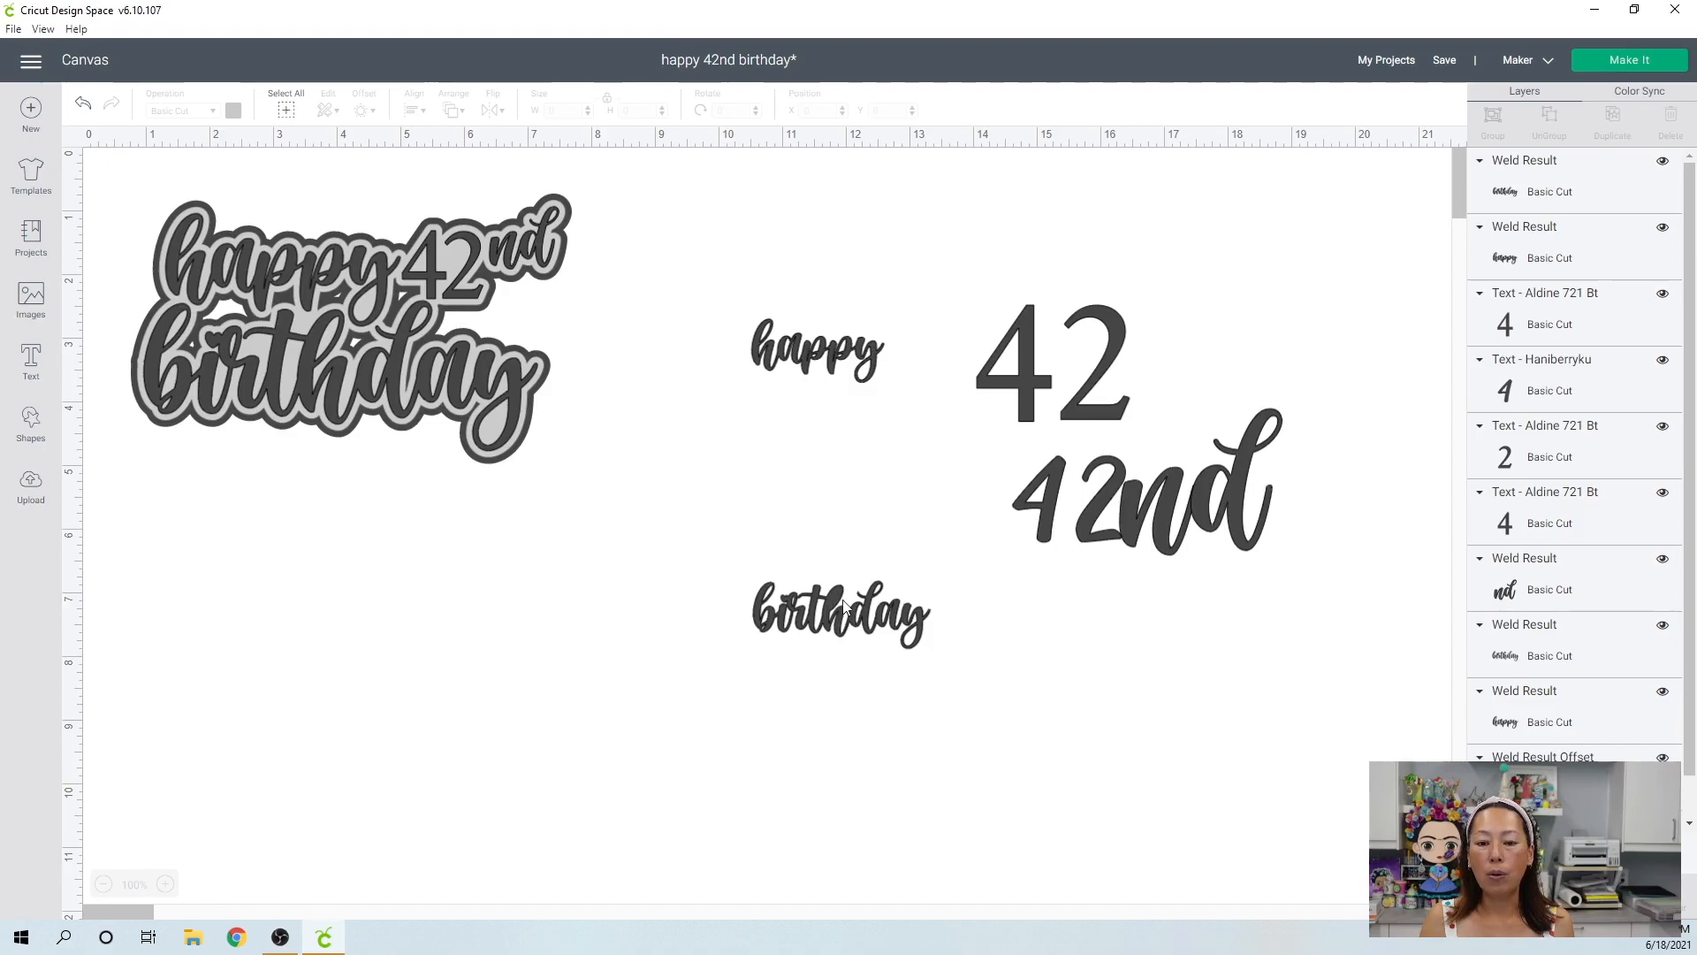
left_click(86, 105)
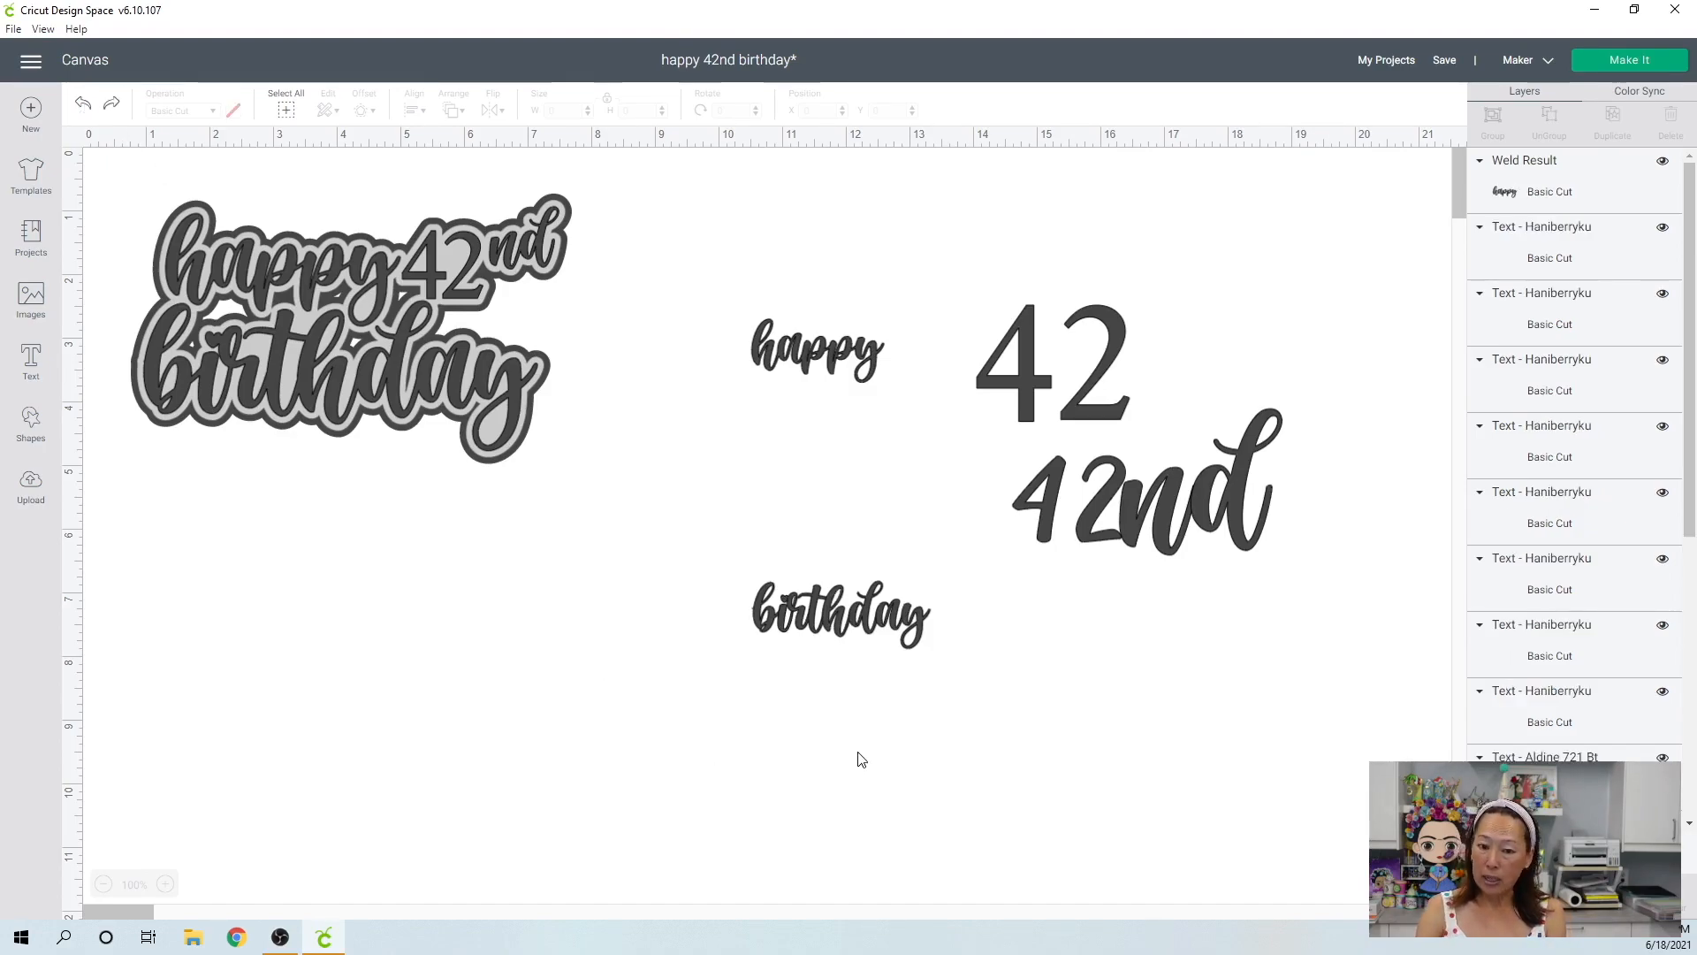
Enlarge the unwelded "birthday" letters together to about 10.95" wide and move them below the other words.
left_click_drag(972, 677, 717, 618)
left_click_drag(943, 663, 1463, 859)
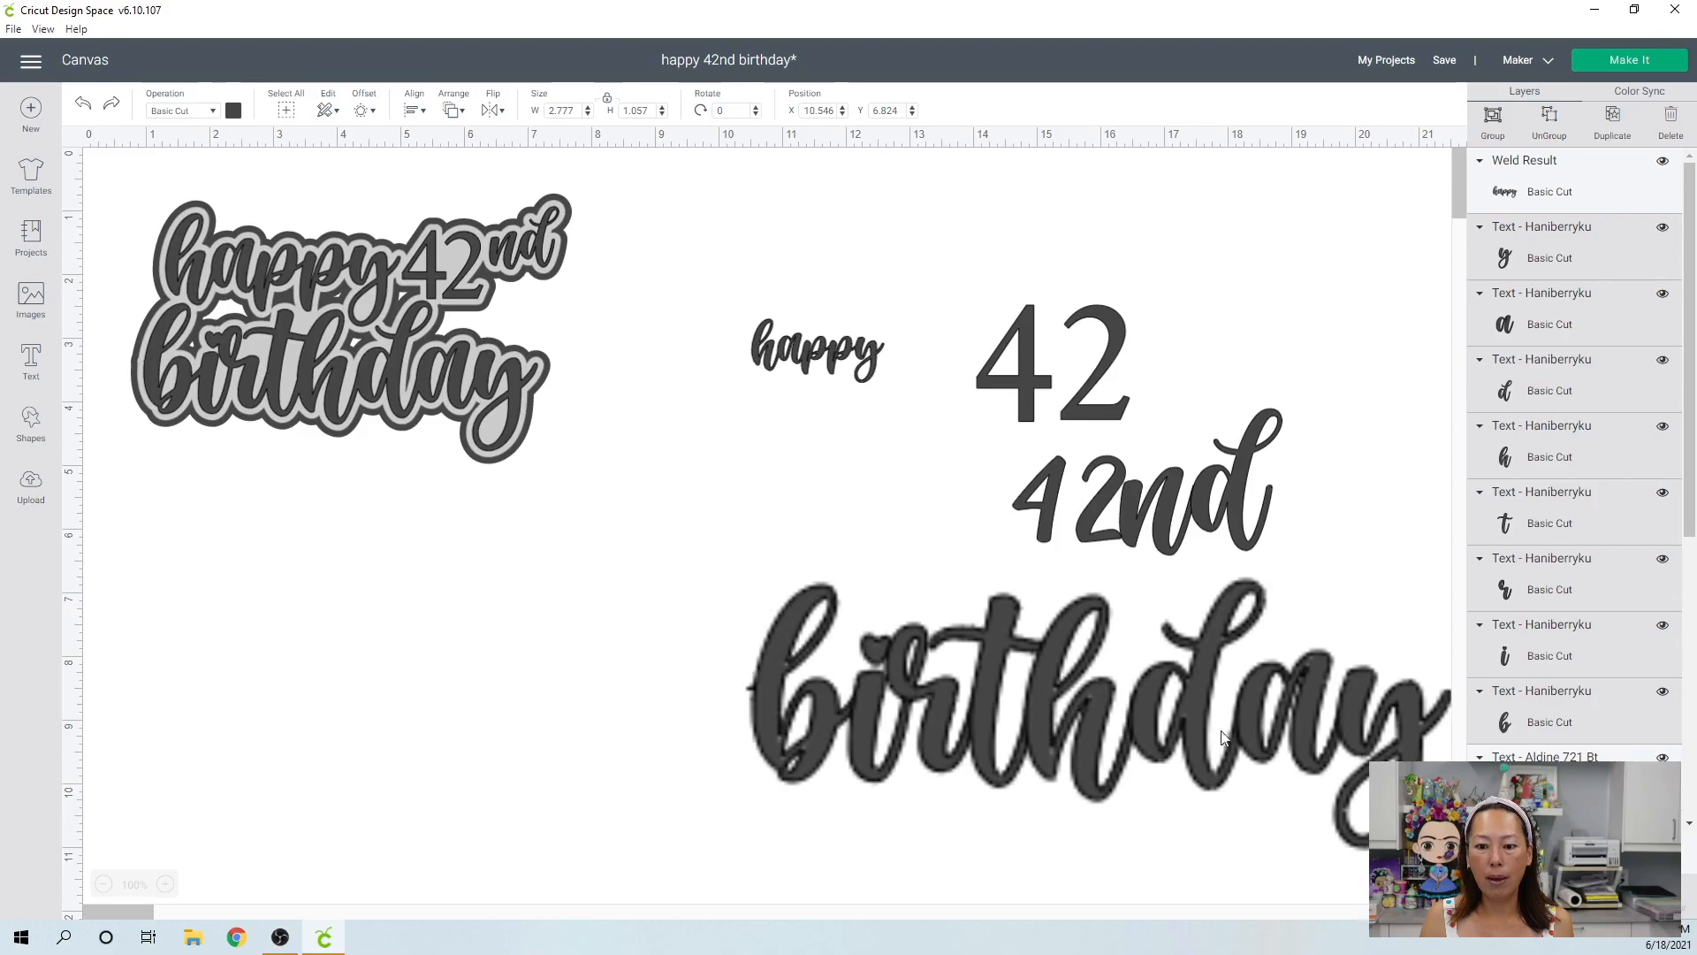
left_click_drag(1191, 713, 893, 723)
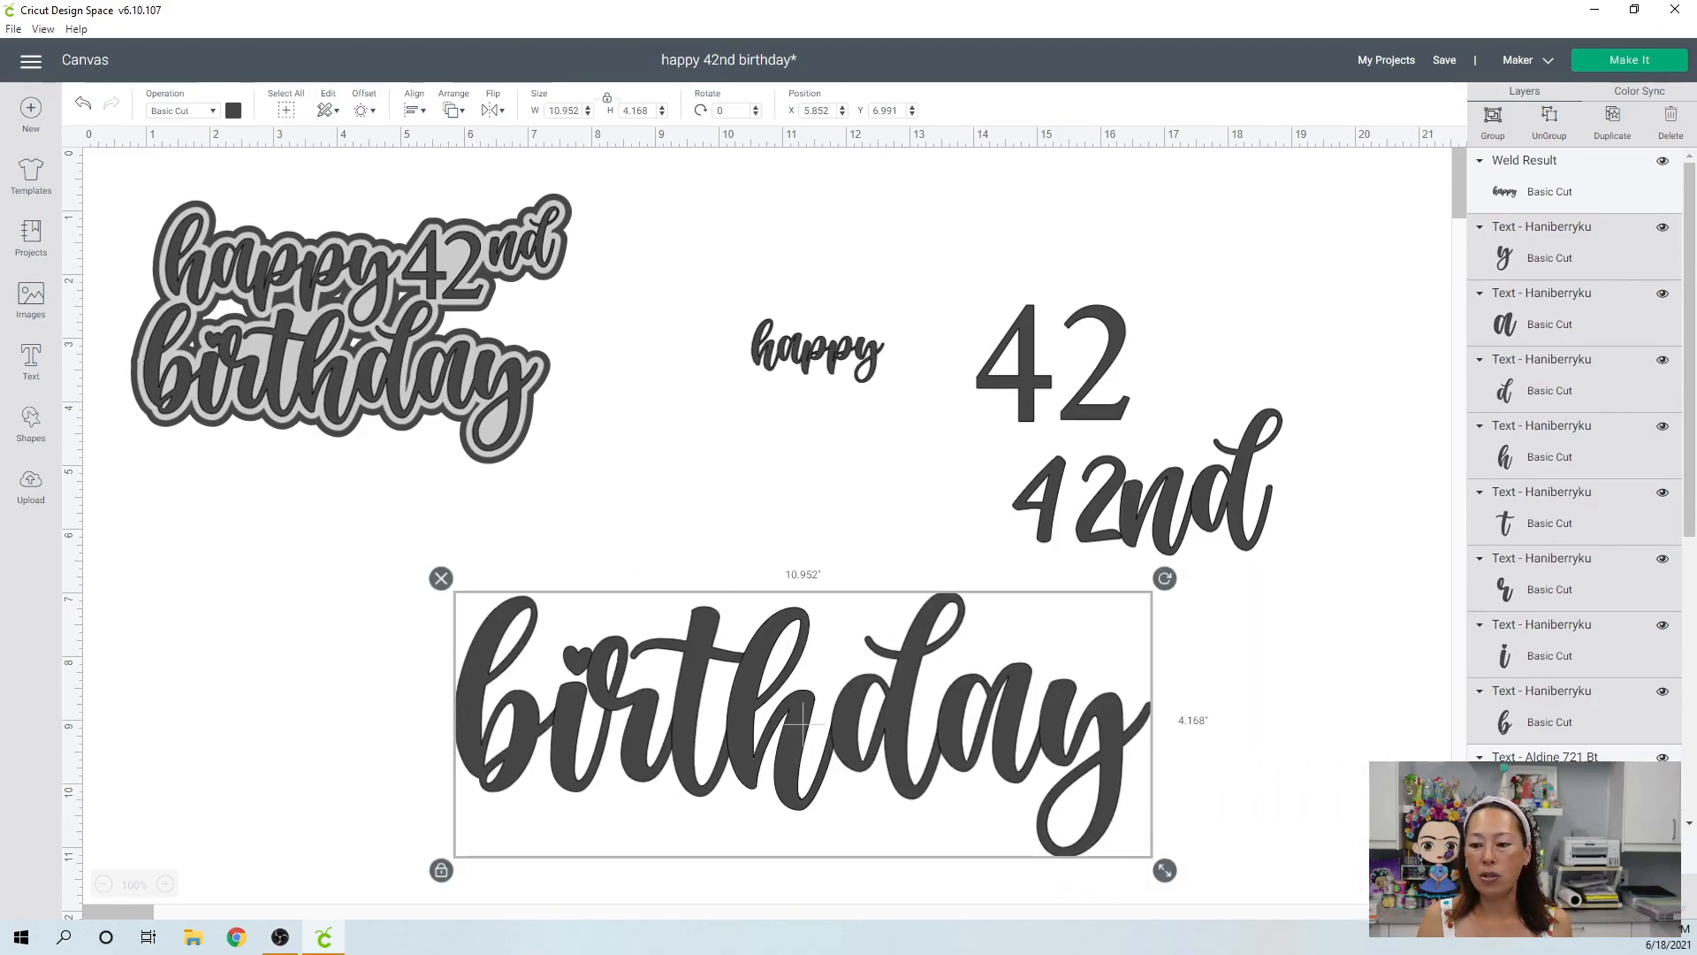
left_click(1083, 703)
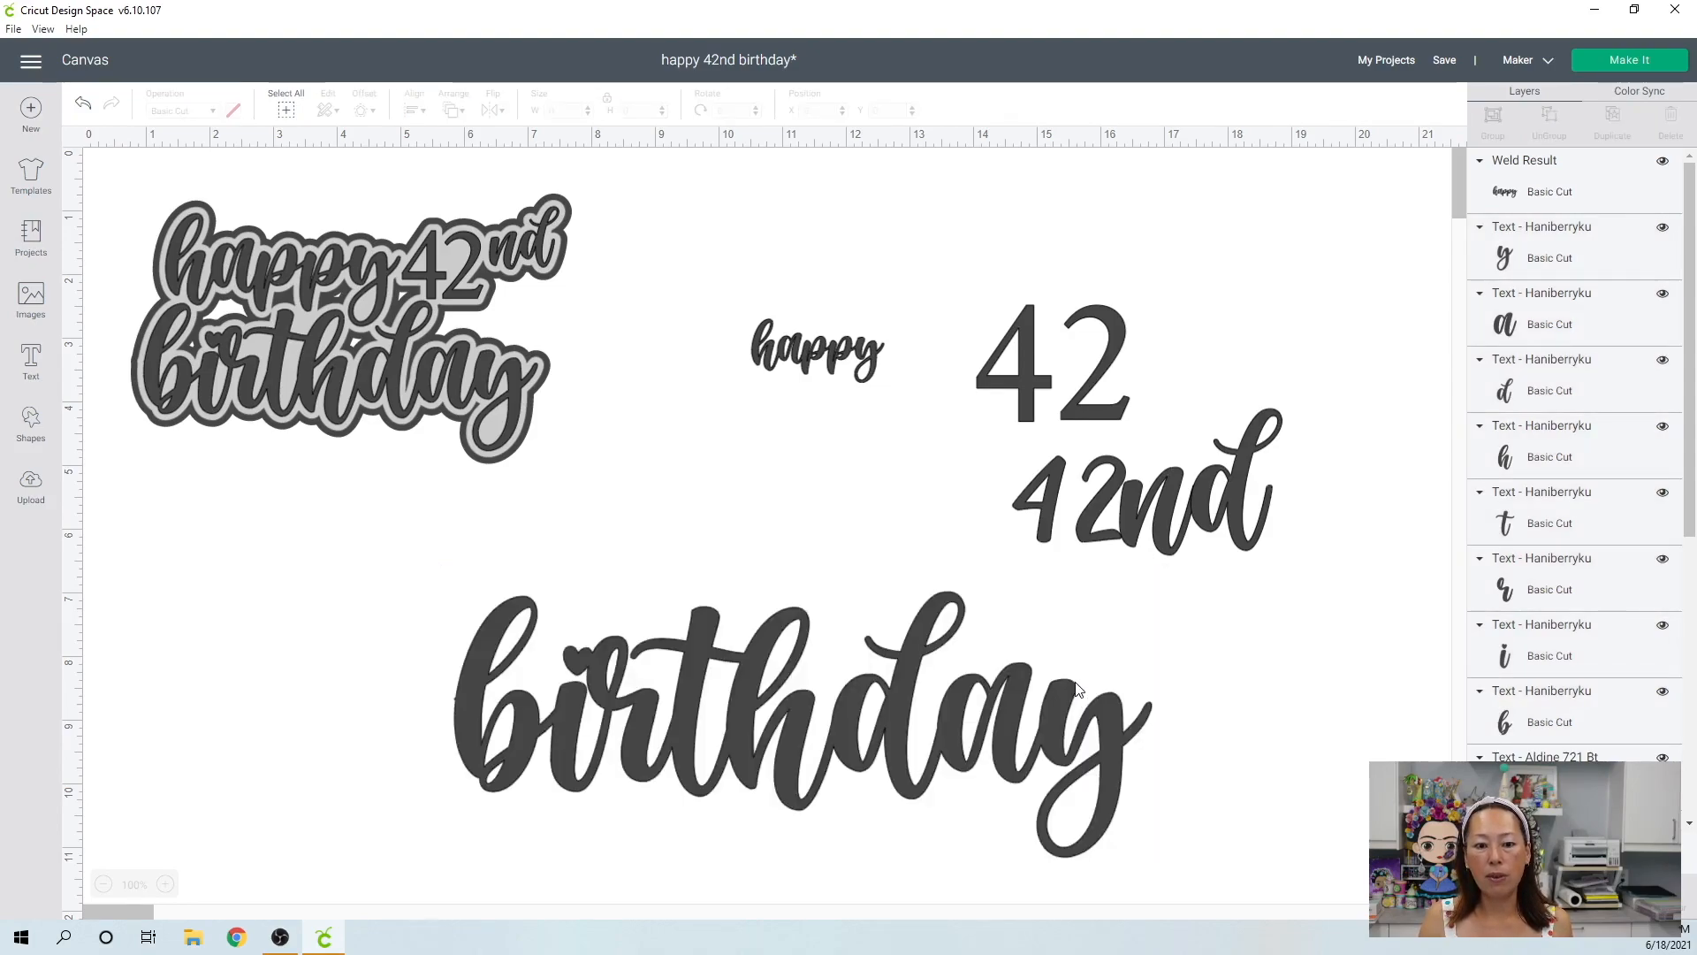
Weld the letters of the new "birthday" together and shrink the word to about 3.79" wide.
left_click(821, 766)
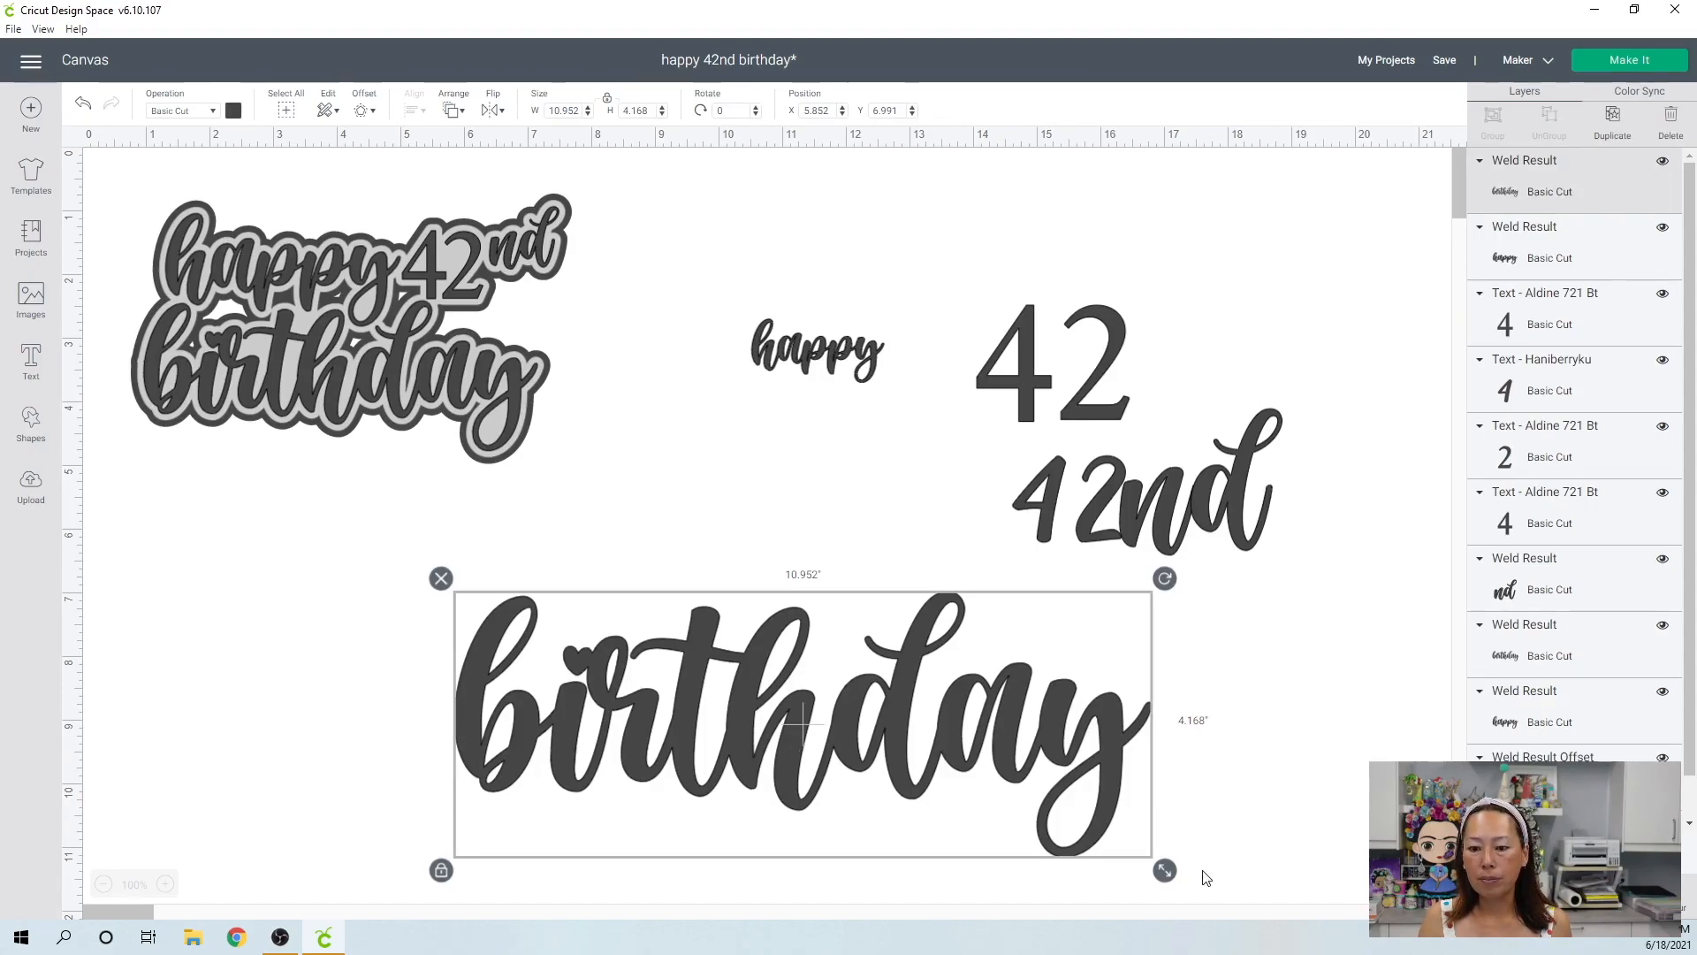
left_click_drag(1167, 872, 956, 659)
left_click(1307, 582)
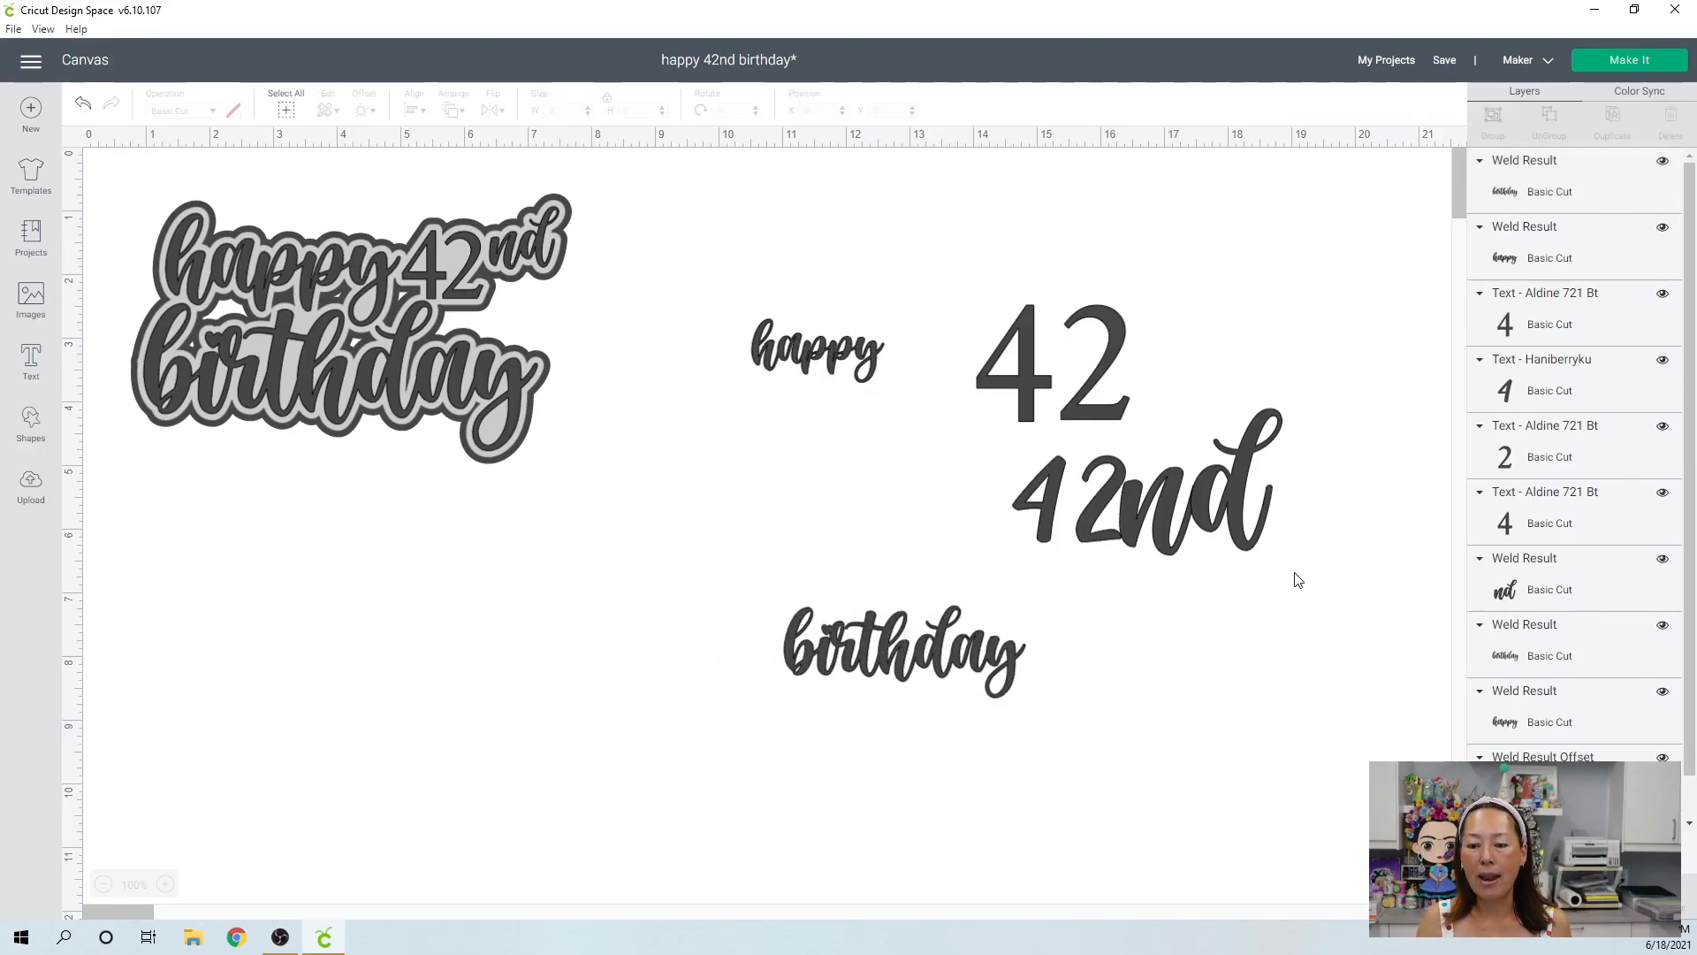
Ungroup the new Haniberryku "42nd" text and delete its "4" and "2".
left_click_drag(1371, 586, 1149, 475)
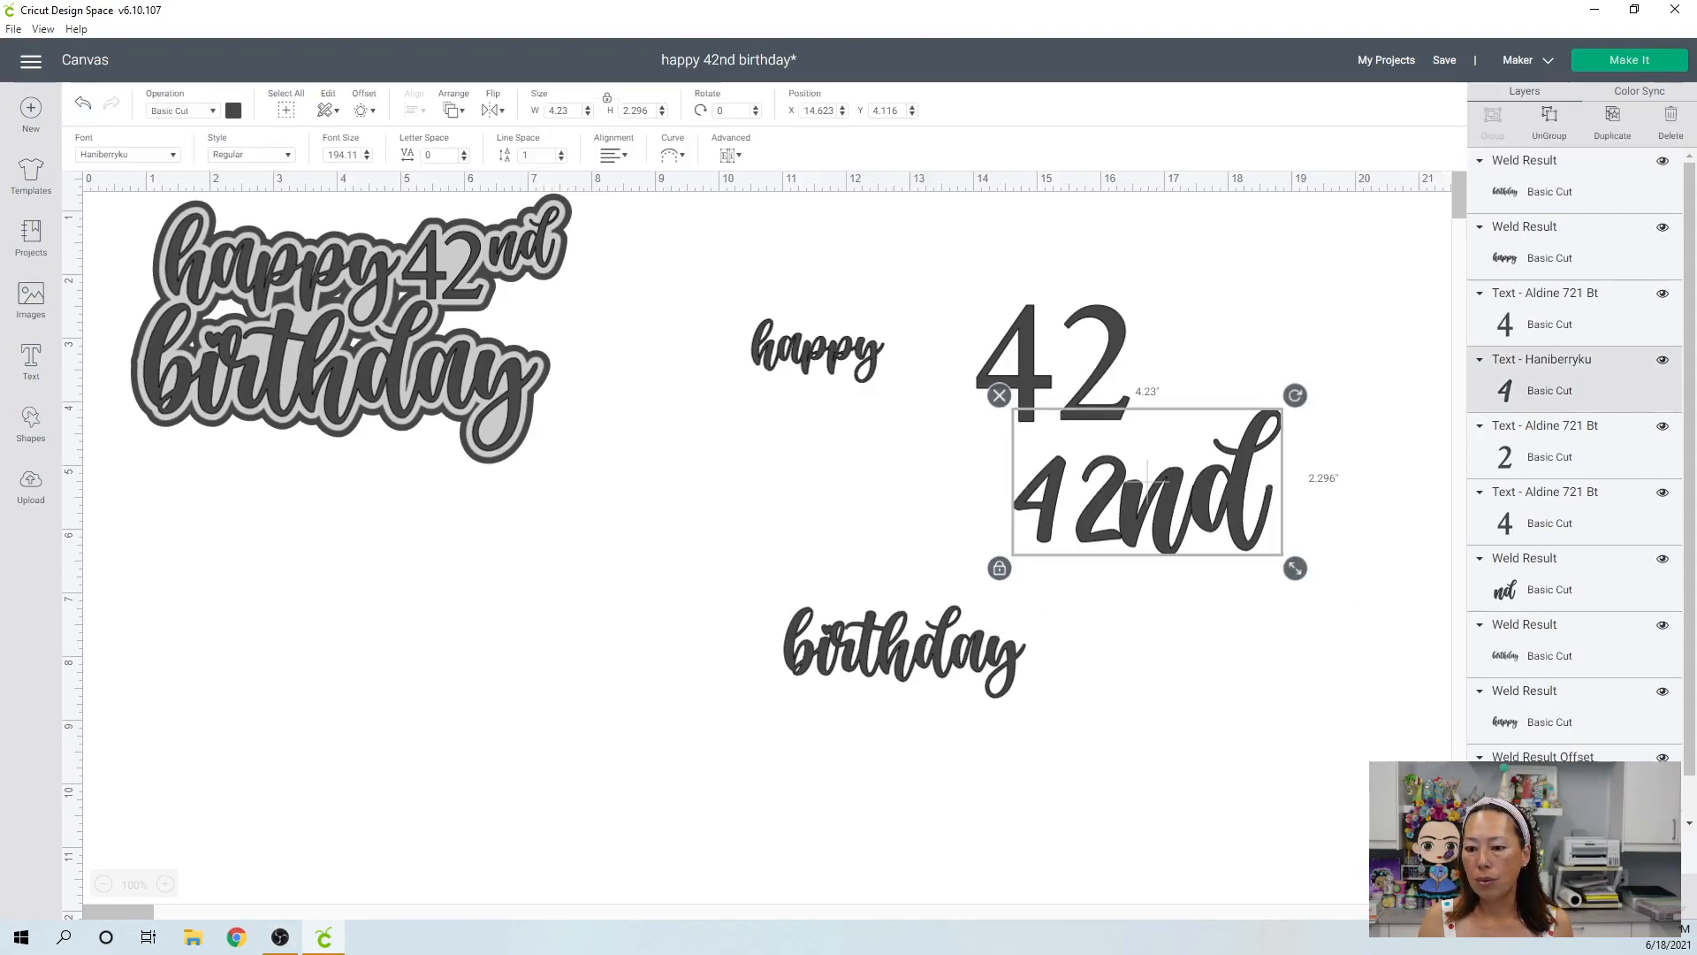
left_click(1218, 696)
left_click(1202, 515)
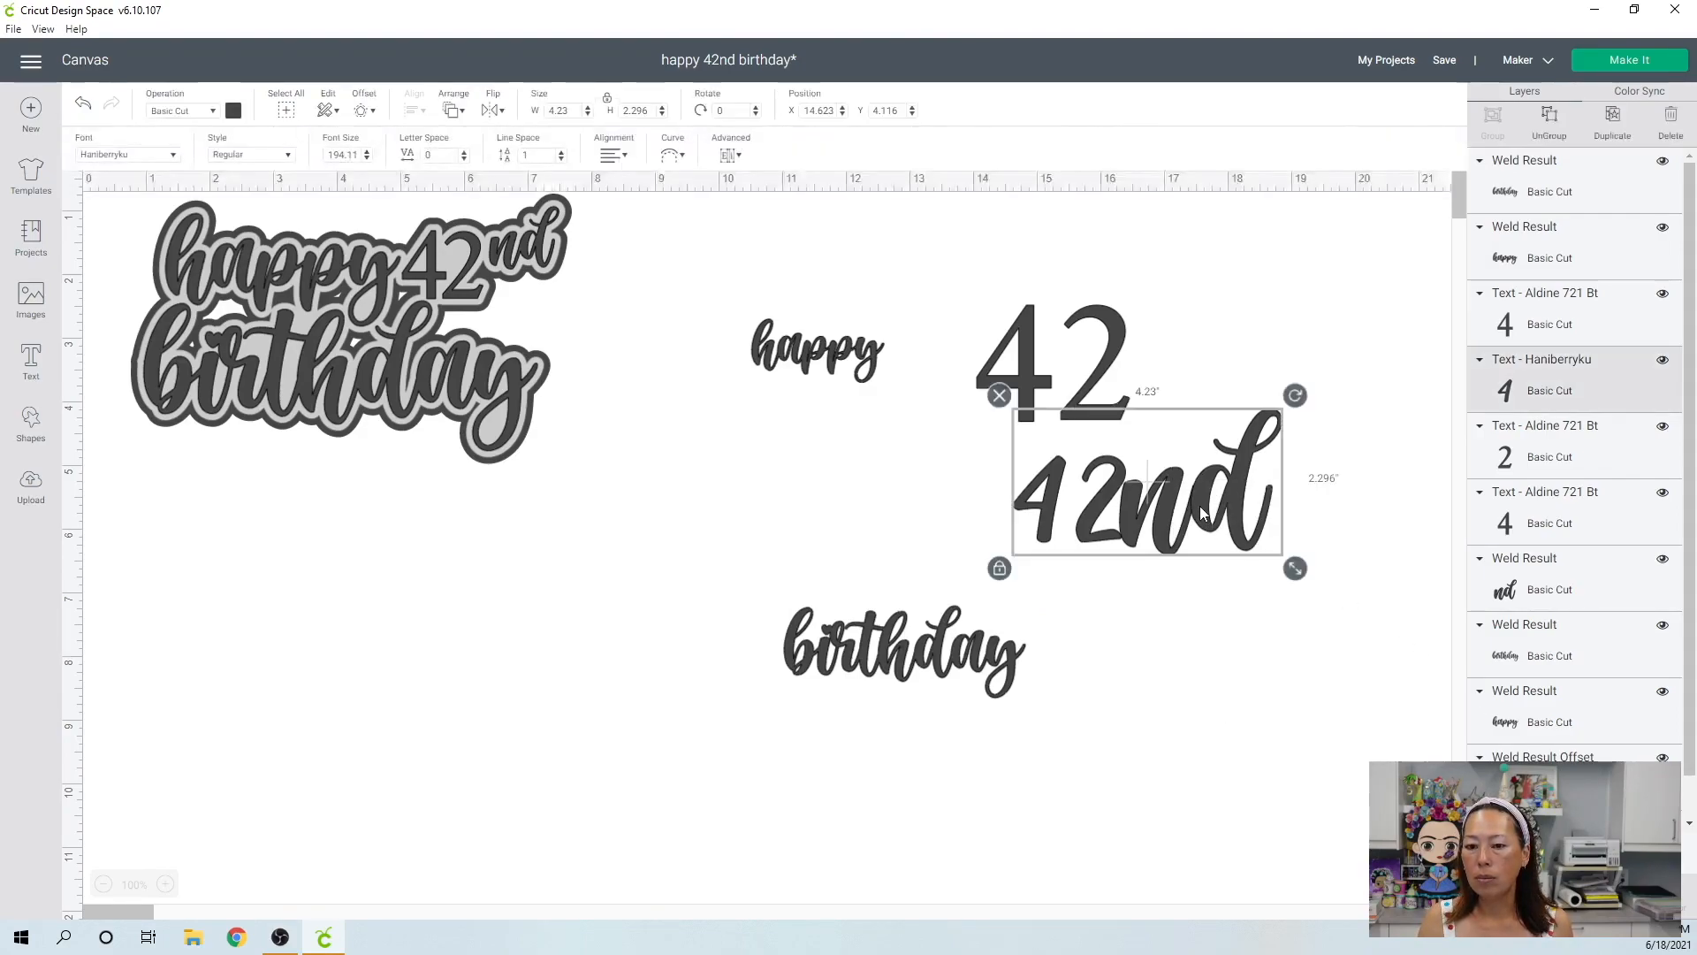
left_click(1550, 117)
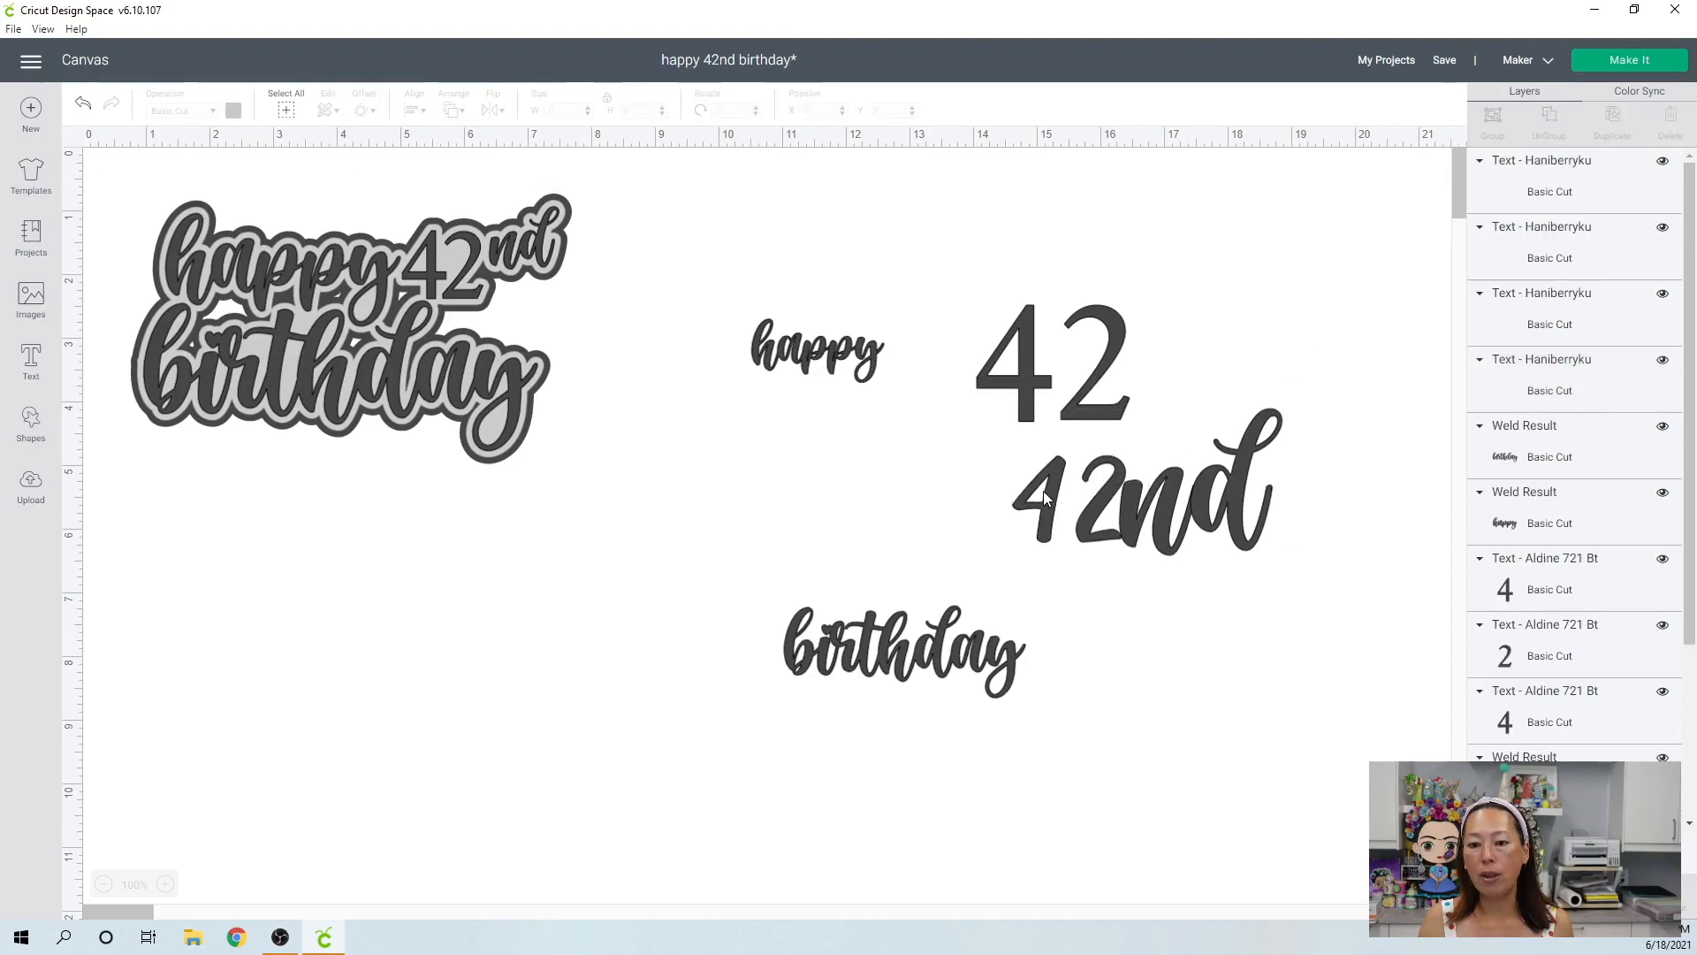
left_click(1043, 490)
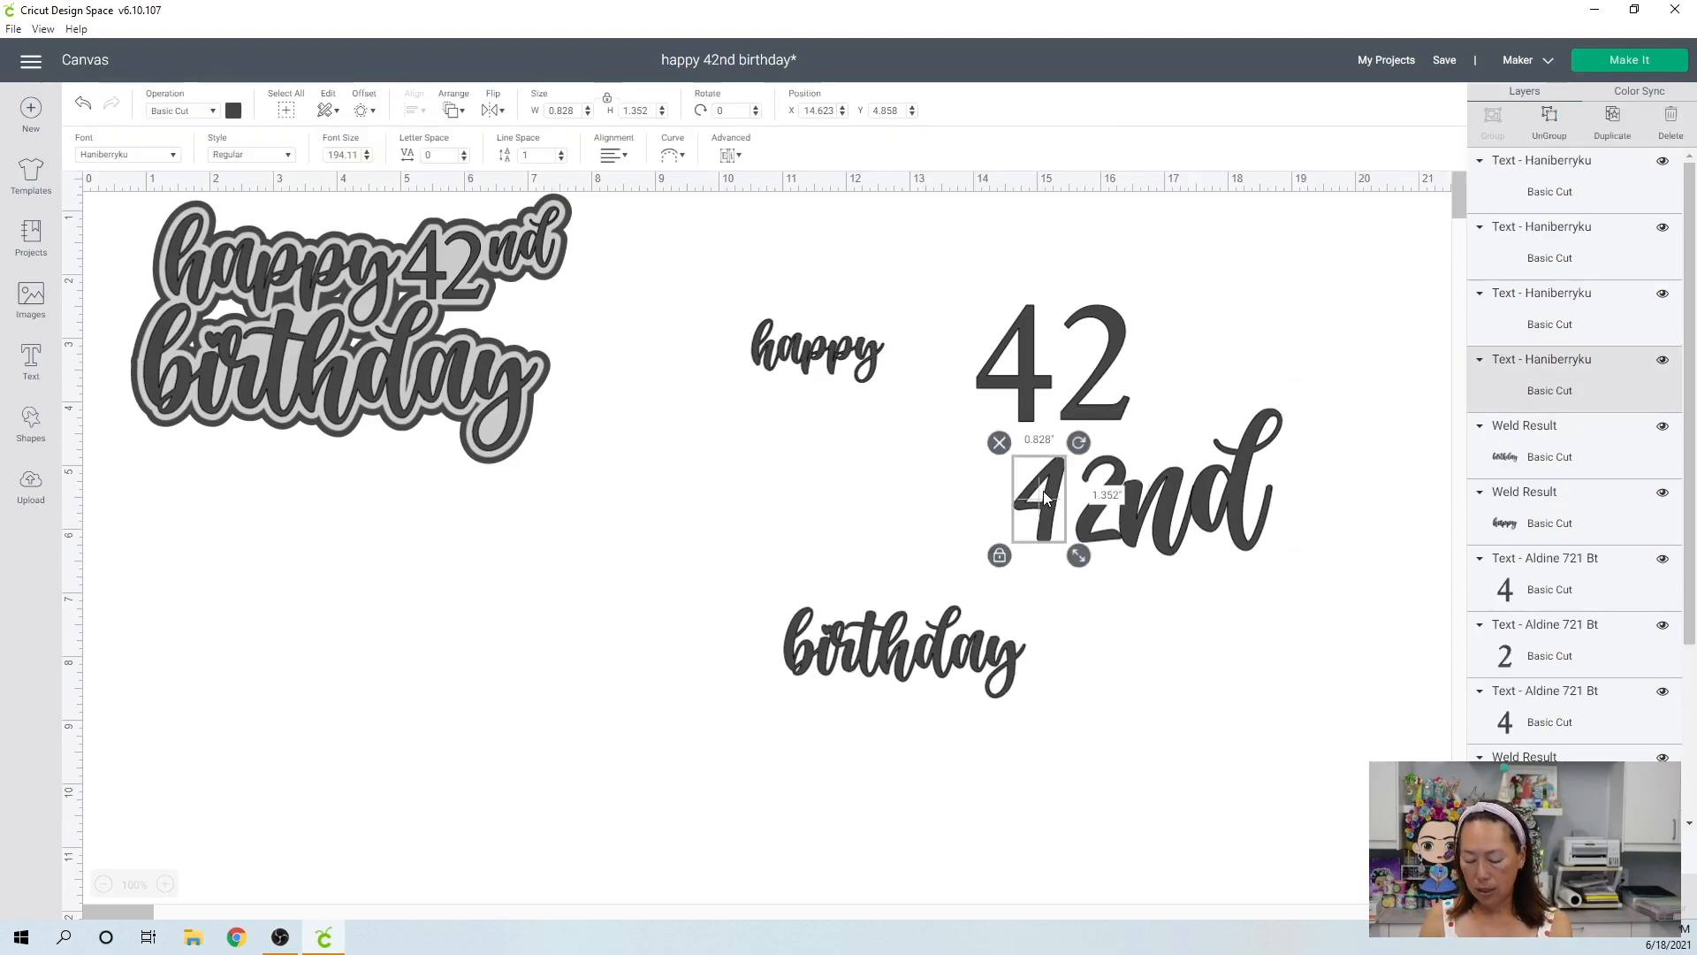
key("Delete")
left_click(1089, 522)
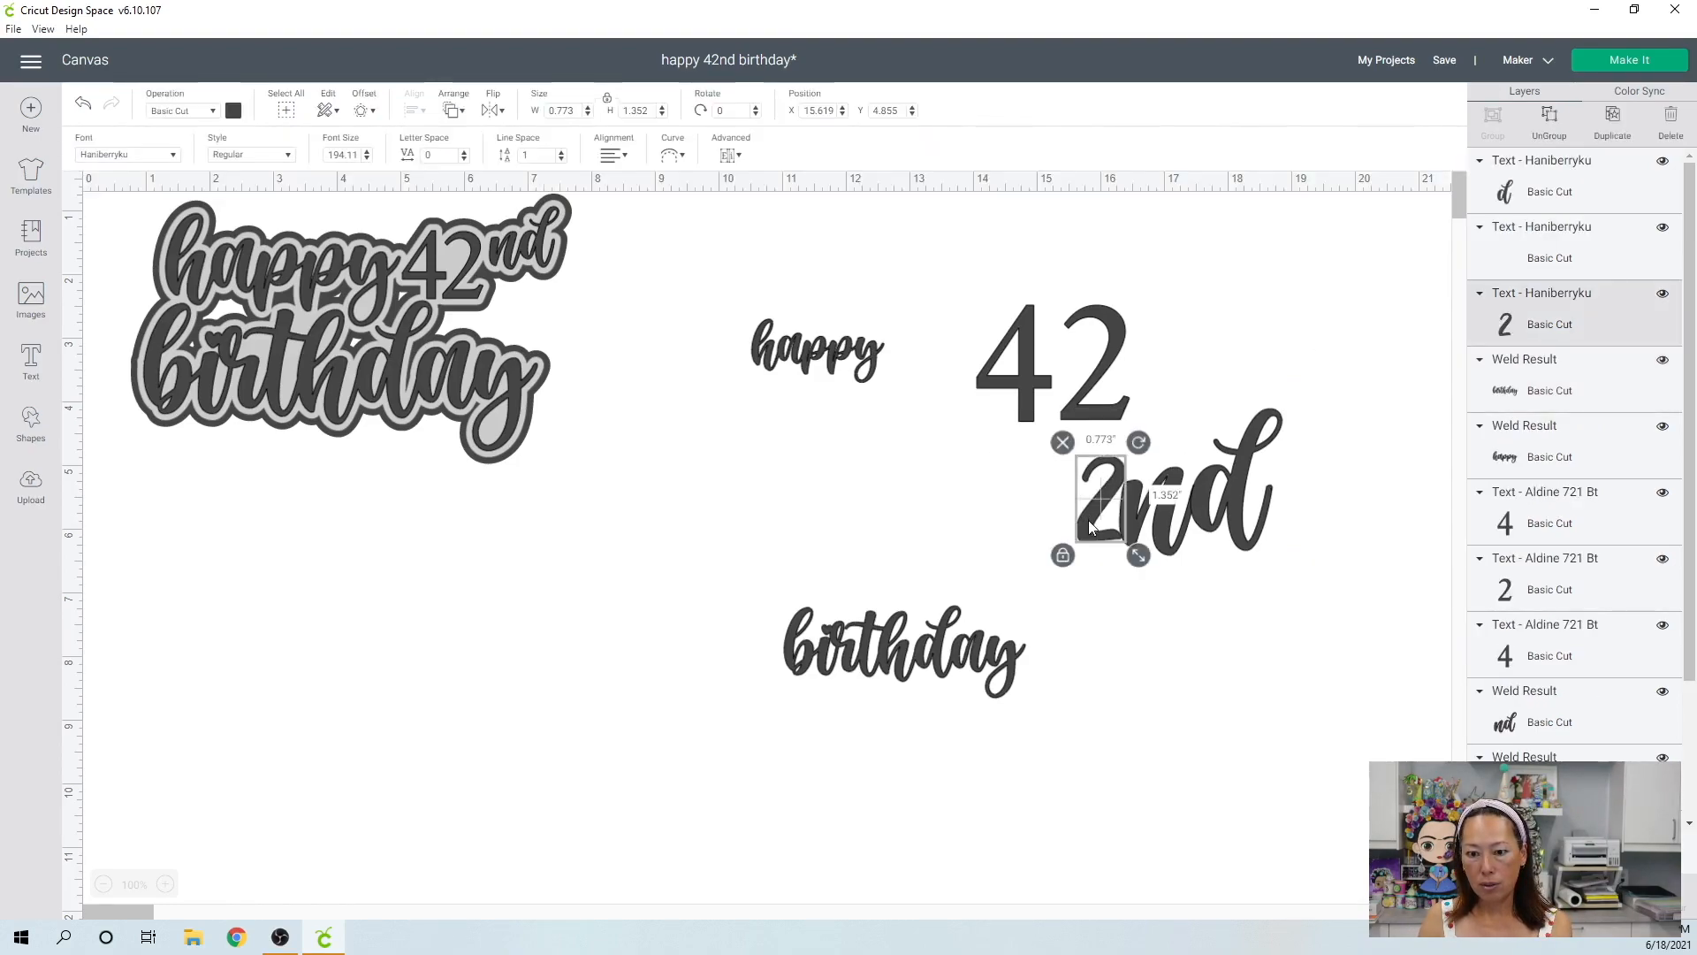
key("Delete")
Weld the remaining letters "n" and "d" into one shape.
left_click_drag(1311, 590, 1133, 492)
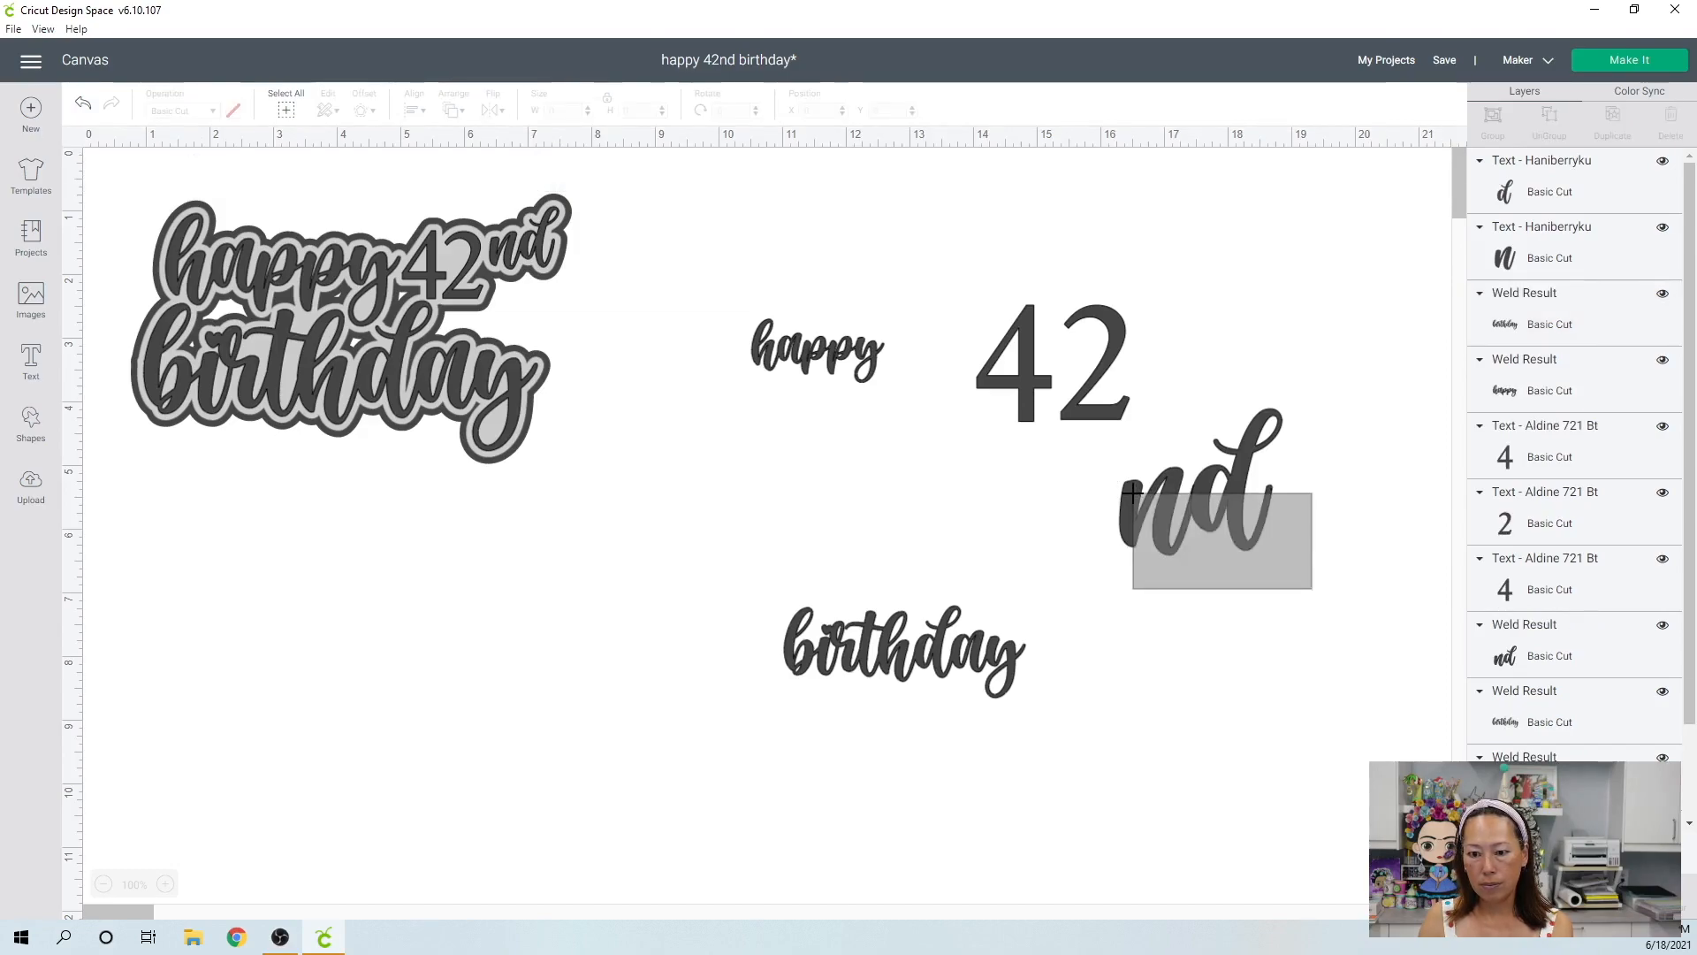
left_click_drag(1231, 573, 1201, 478)
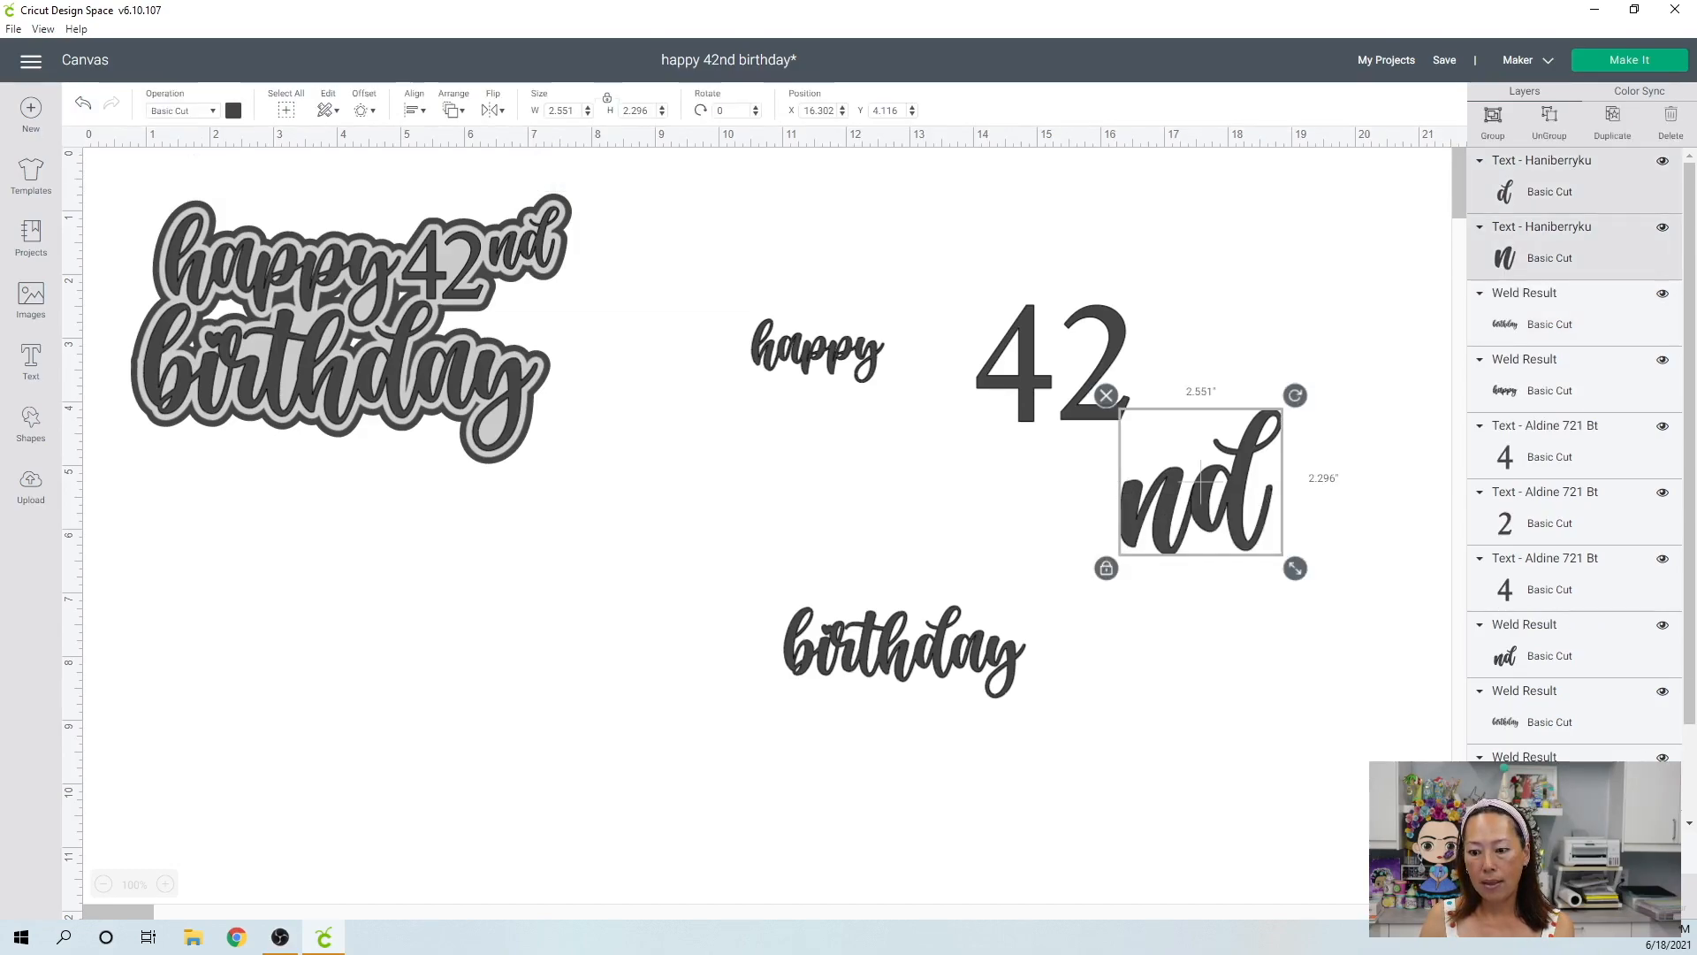
left_click(1298, 691)
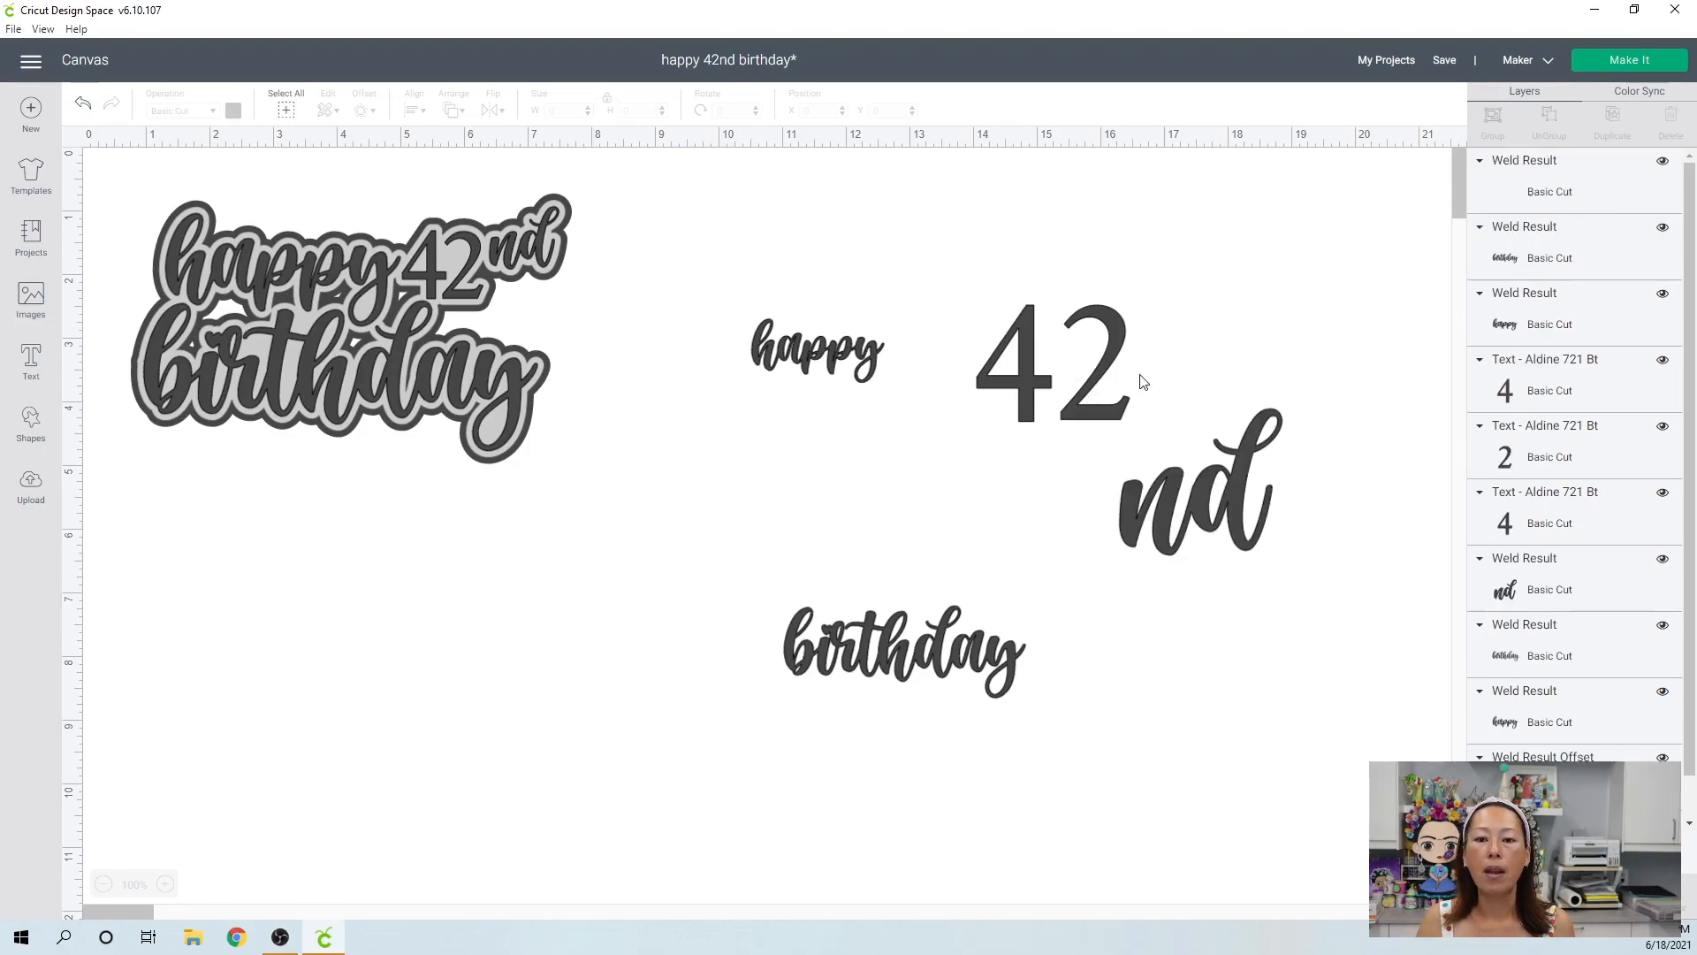
Enlarge the new "happy" to about 3.93" wide and the new "birthday" to about 6.85" wide.
left_click_drag(721, 327, 957, 454)
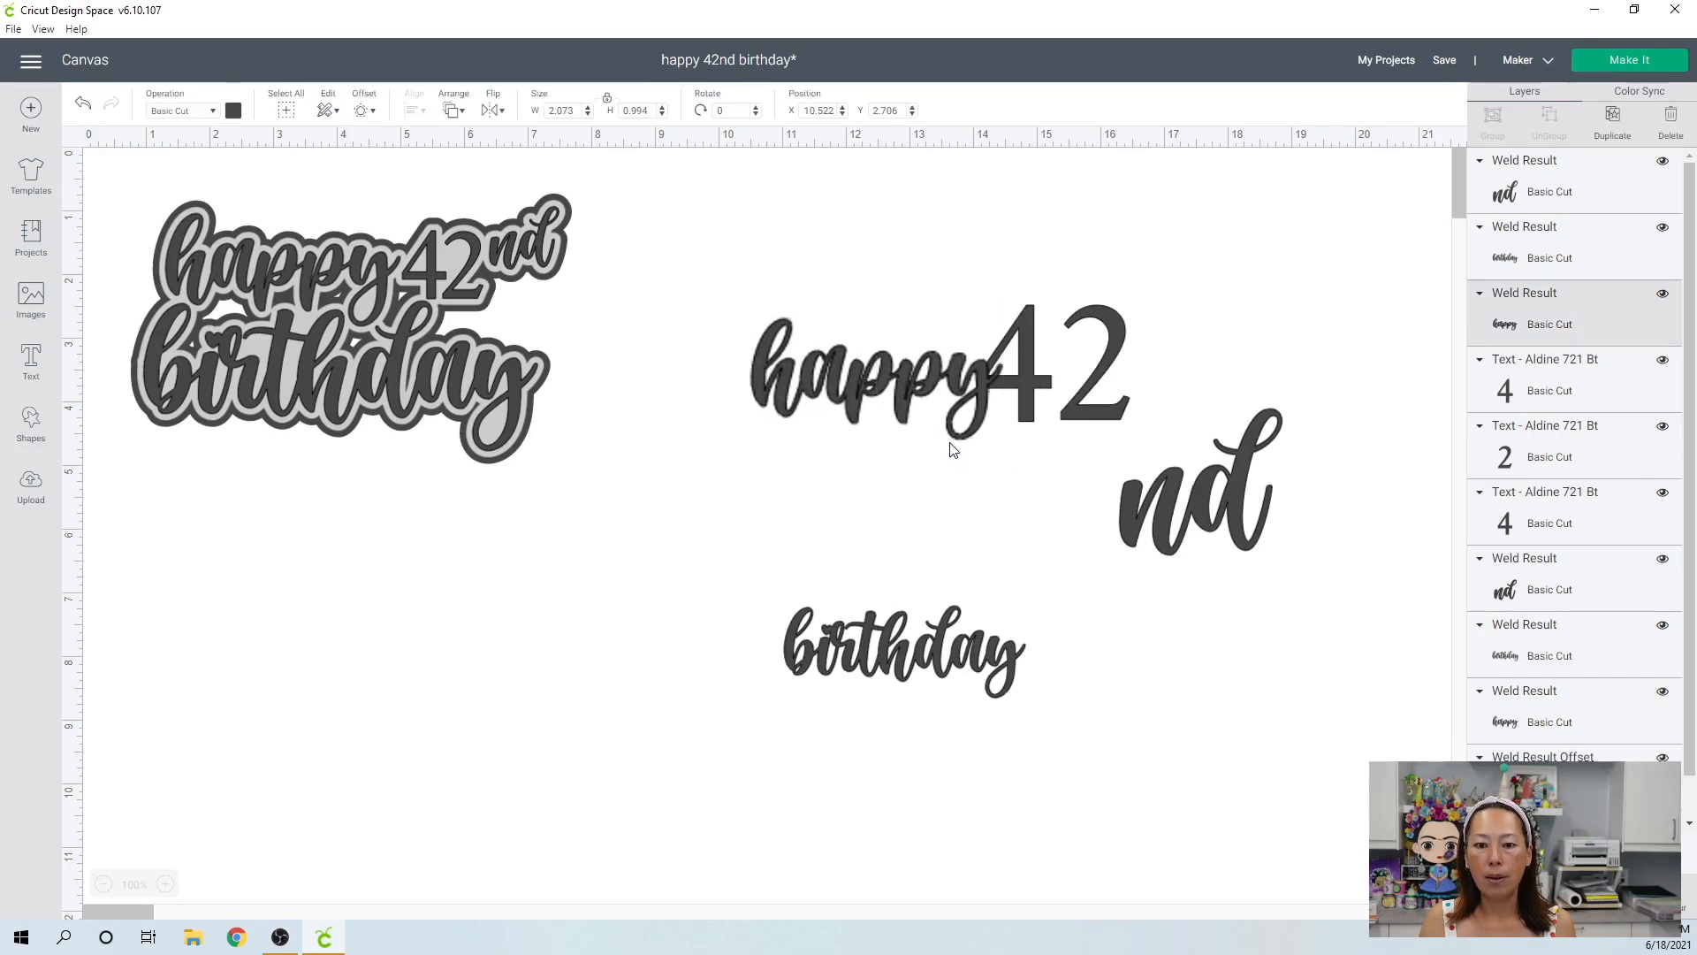
left_click(534, 331)
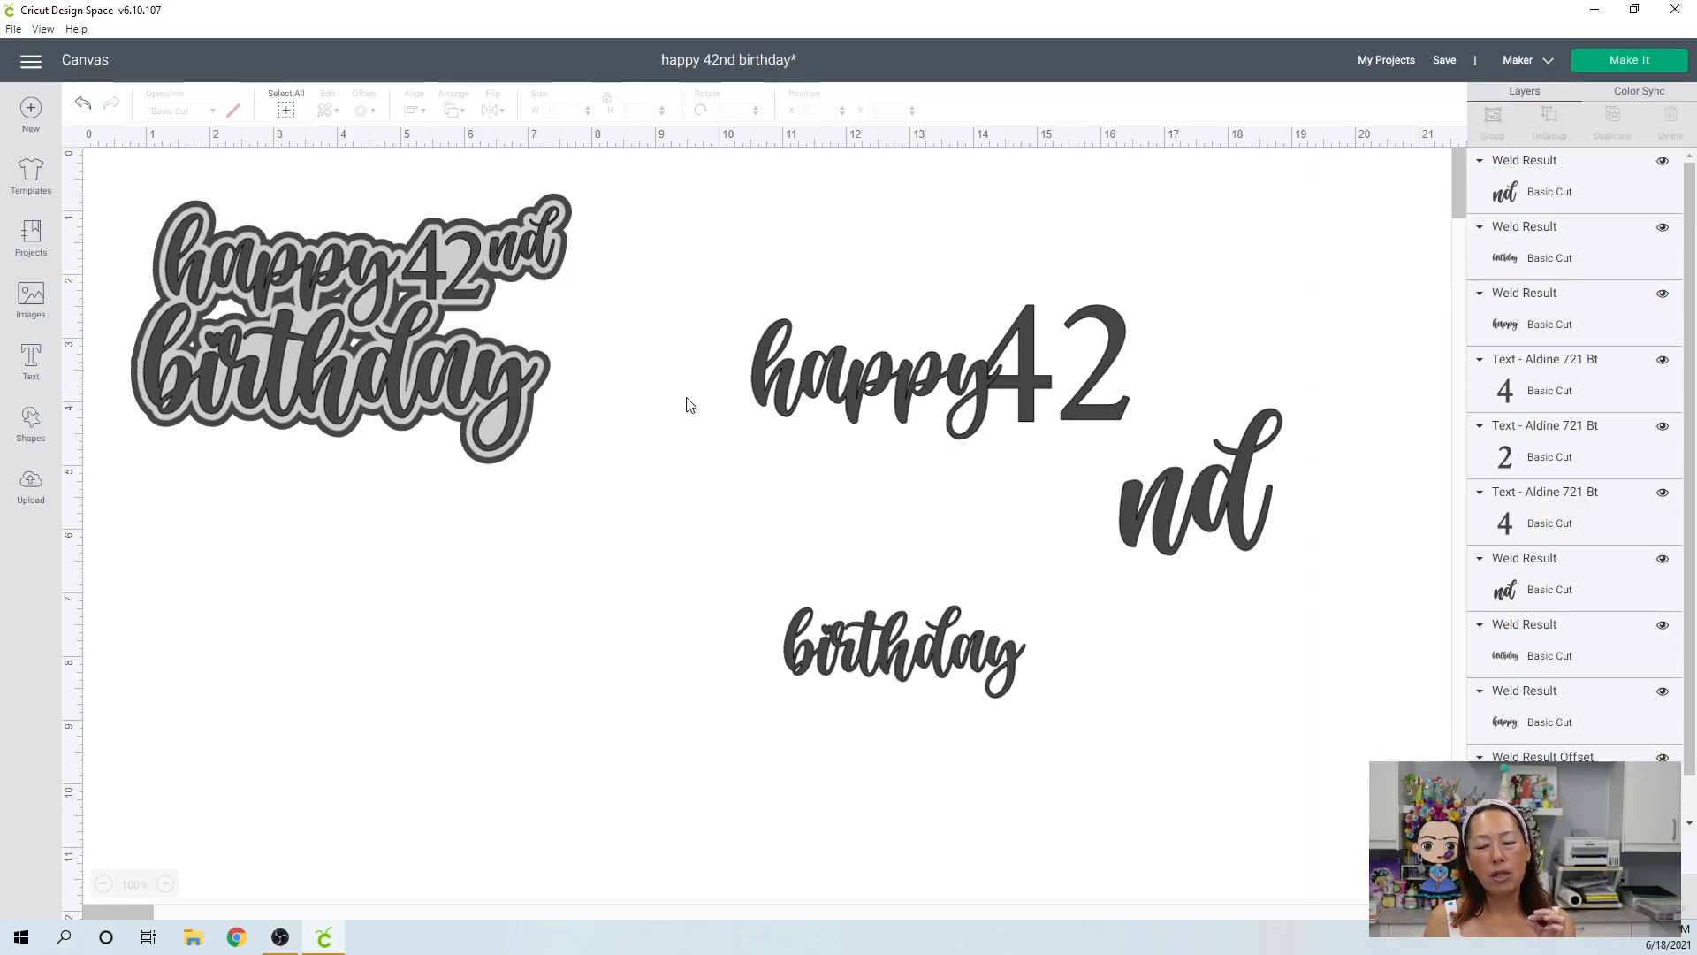
left_click_drag(705, 607, 1174, 786)
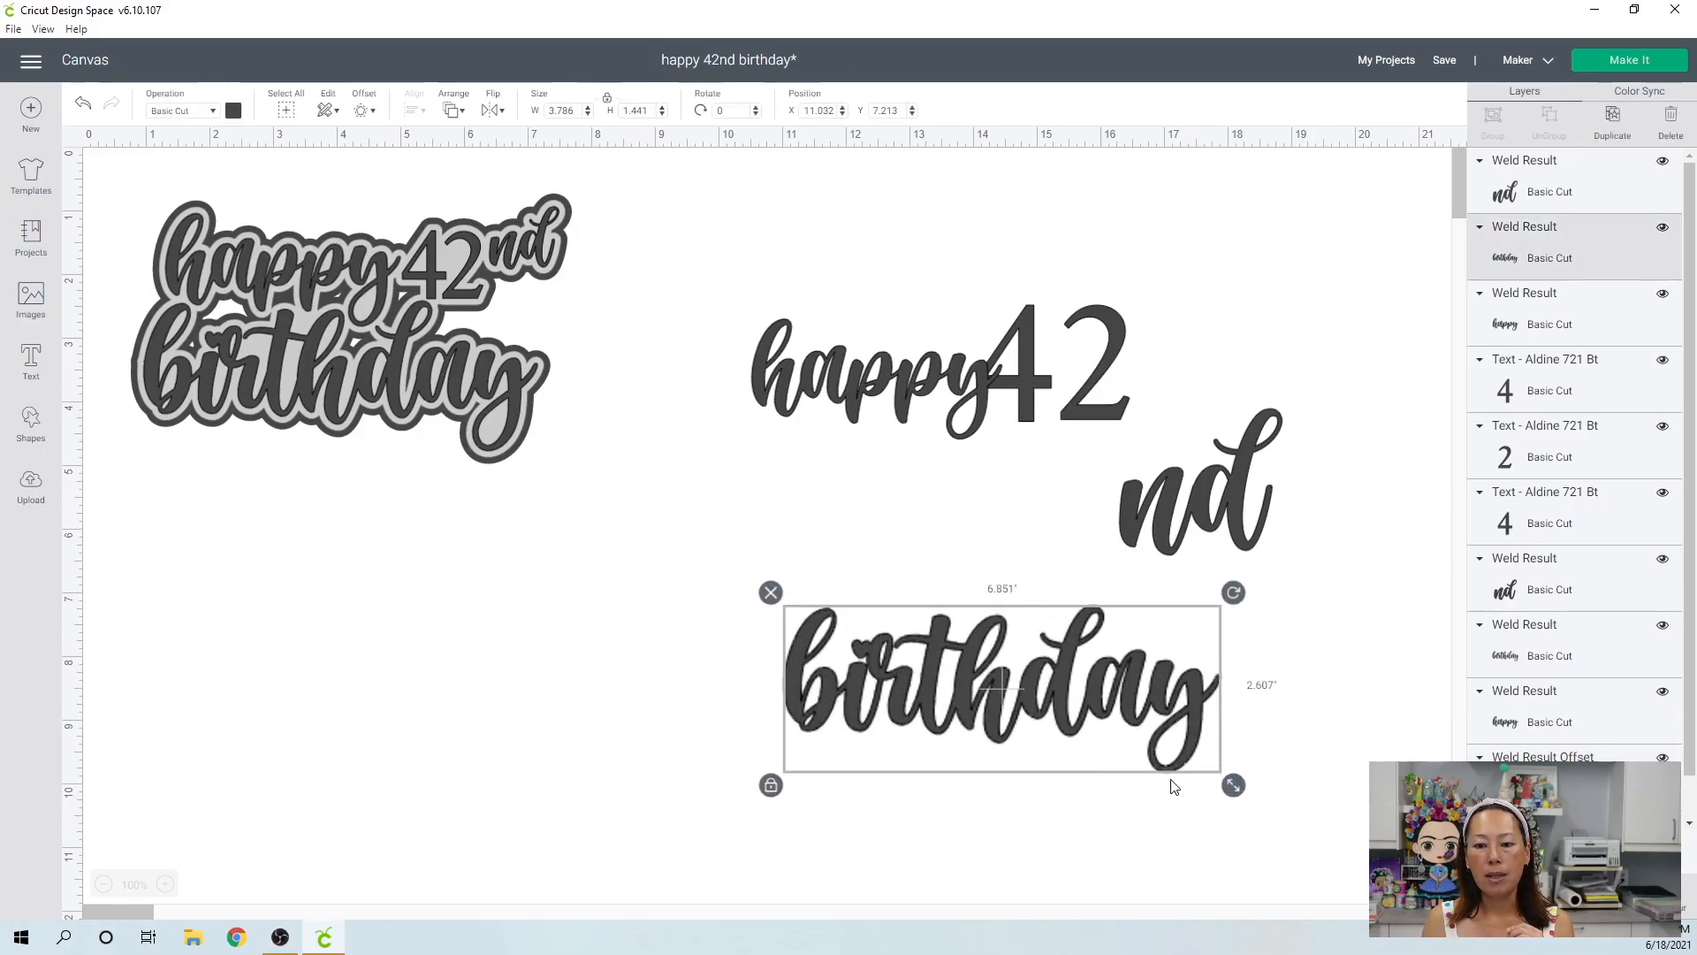
Arrange "happy" closely above the first letters of "birthday" so the two words nest together.
left_click_drag(1085, 691, 937, 645)
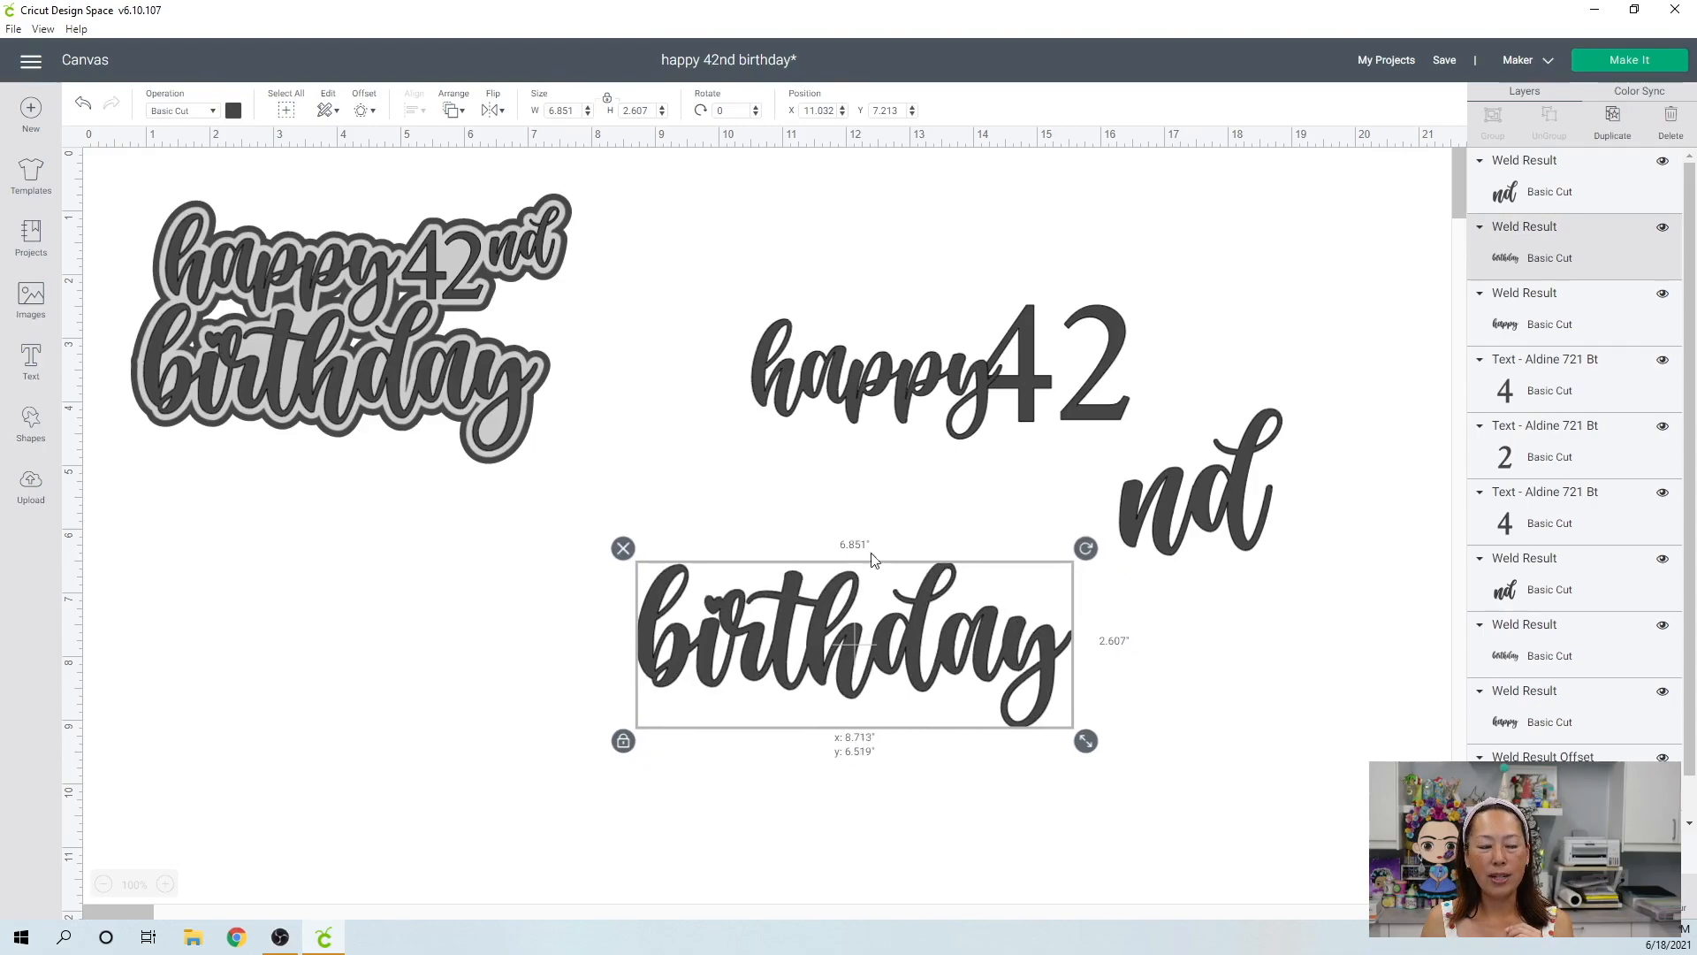
left_click(831, 386)
left_click_drag(831, 386, 752, 534)
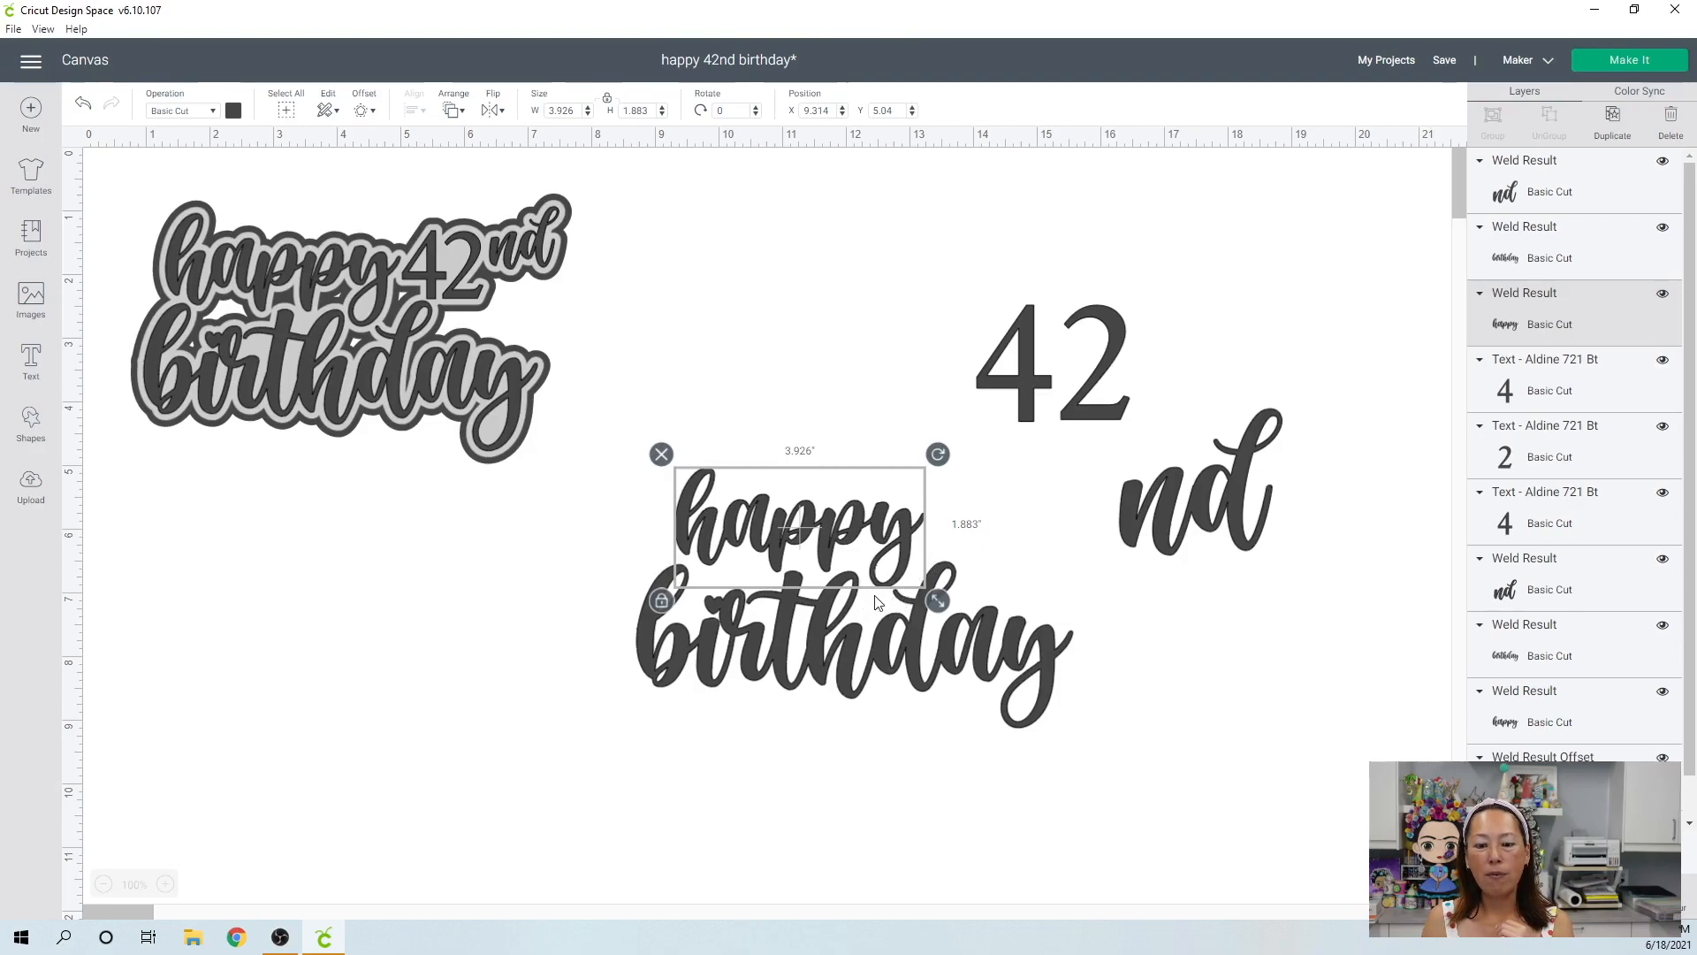
left_click_drag(882, 588, 884, 582)
Shrink the new "42" text to about 1.85" wide and ungroup it to bring its digits closer together.
left_click_drag(961, 300, 1097, 406)
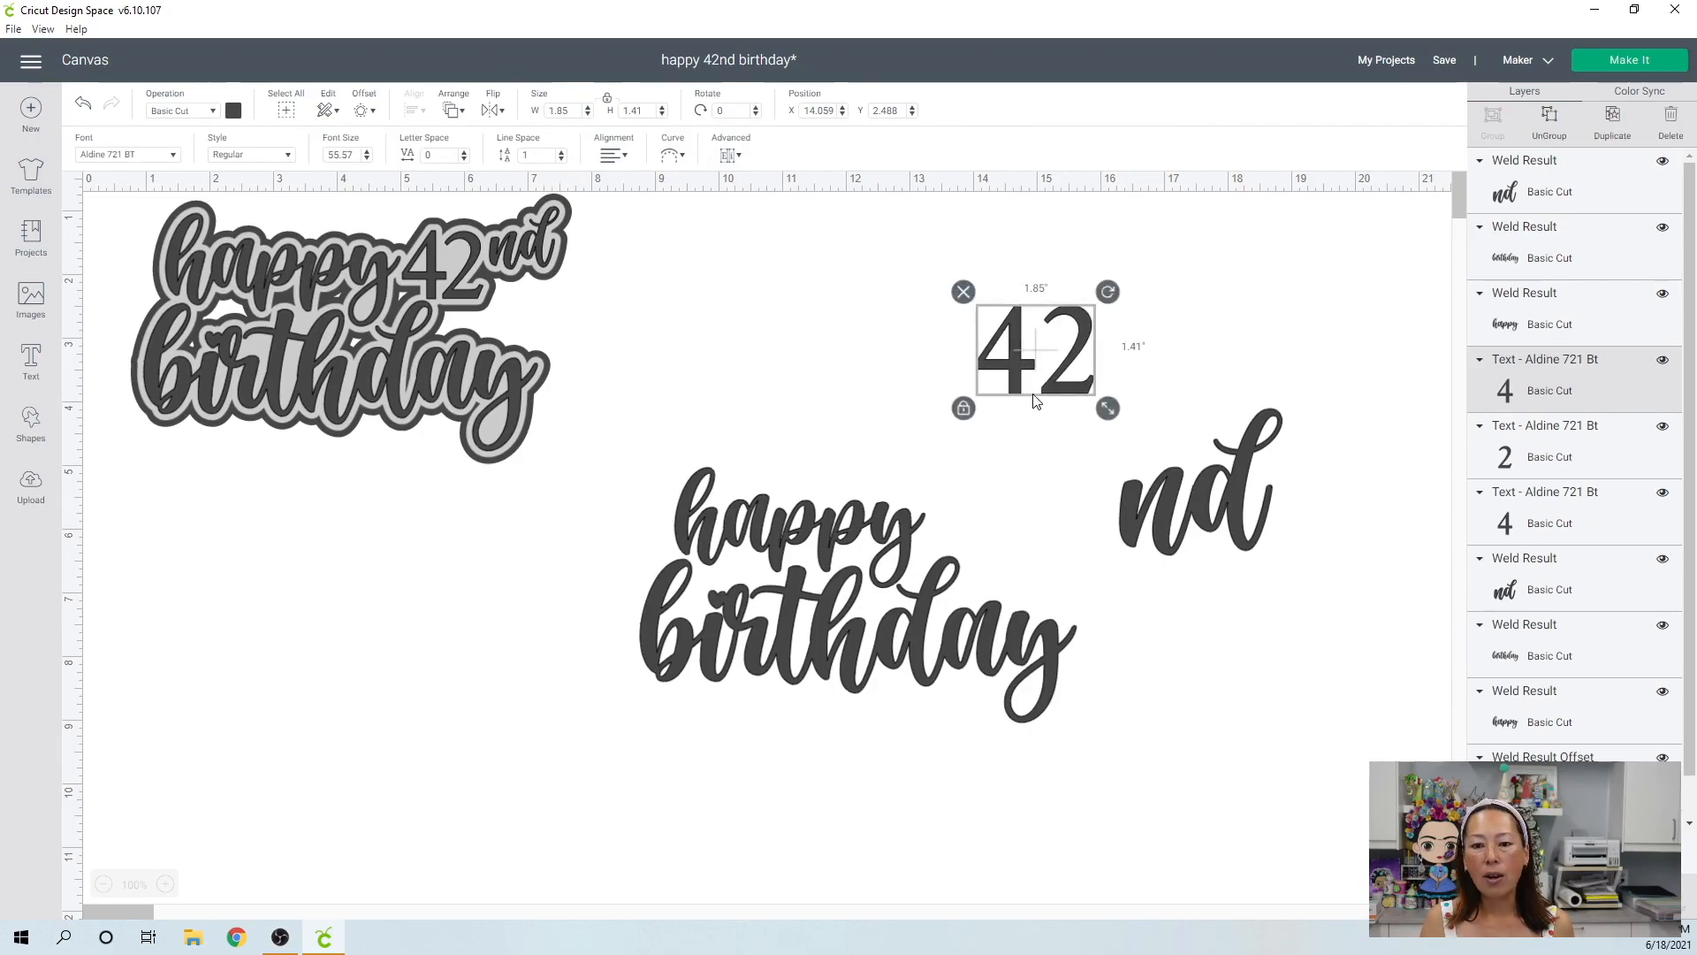
left_click(1549, 118)
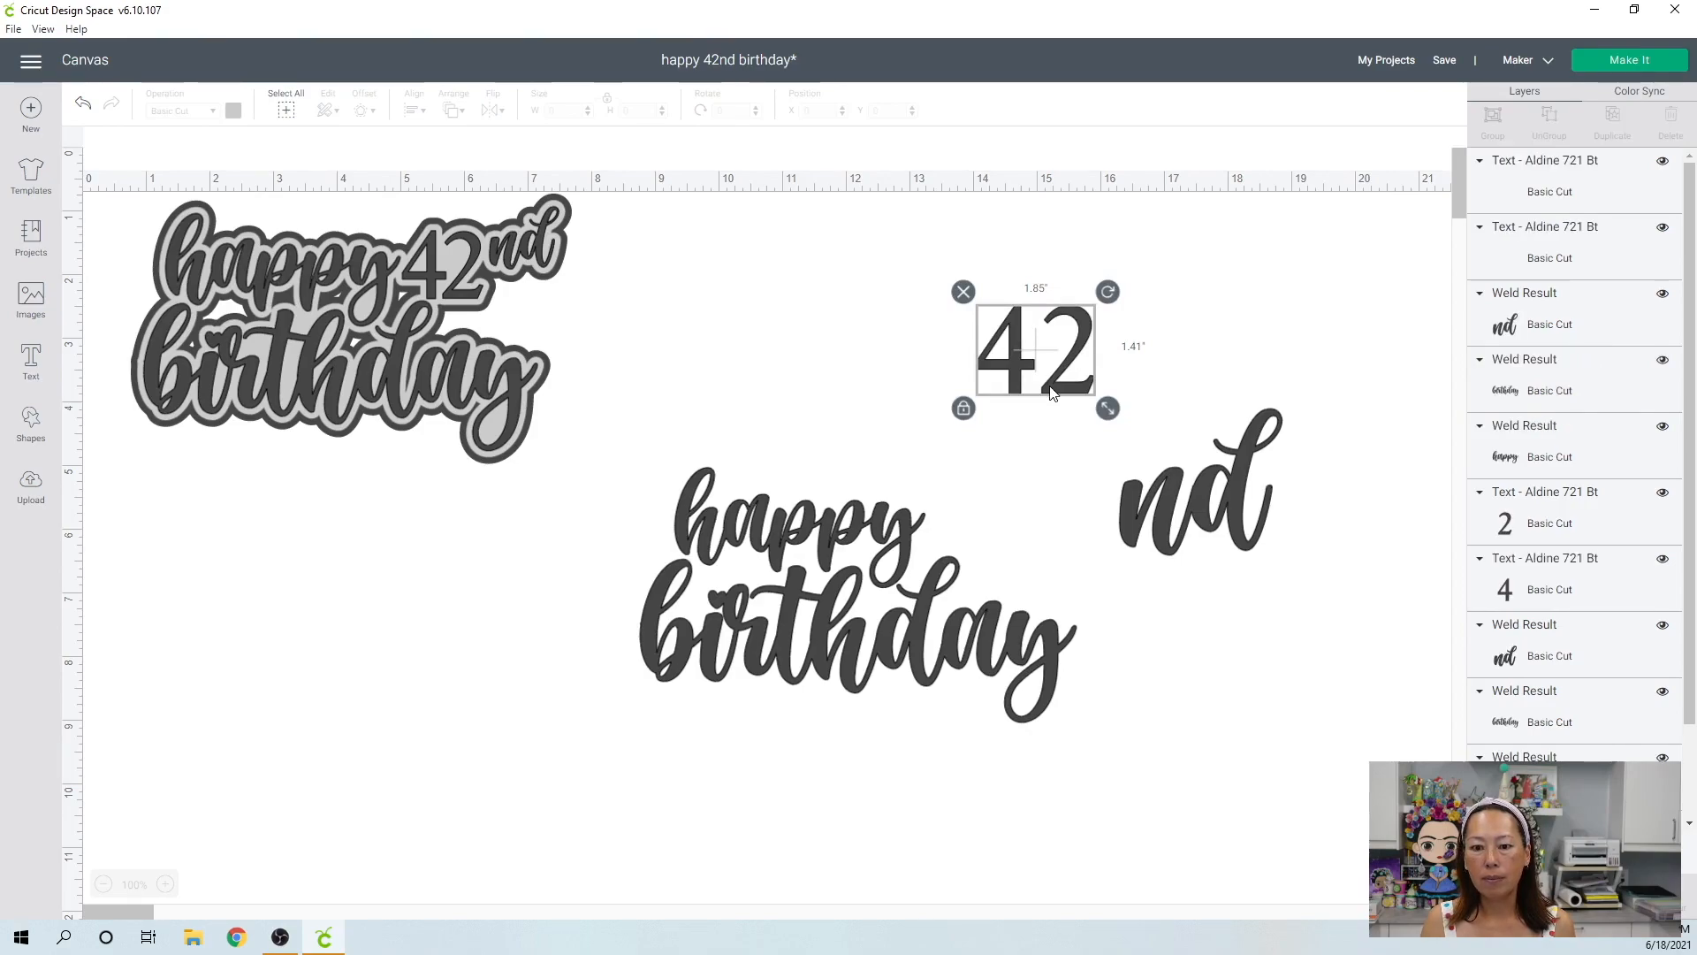
left_click_drag(1051, 392, 1041, 392)
Place the "42" at the upper end of "happy" and fit the "nd", shrunk to about 1.26" wide, right after it.
left_click_drag(897, 297, 993, 501)
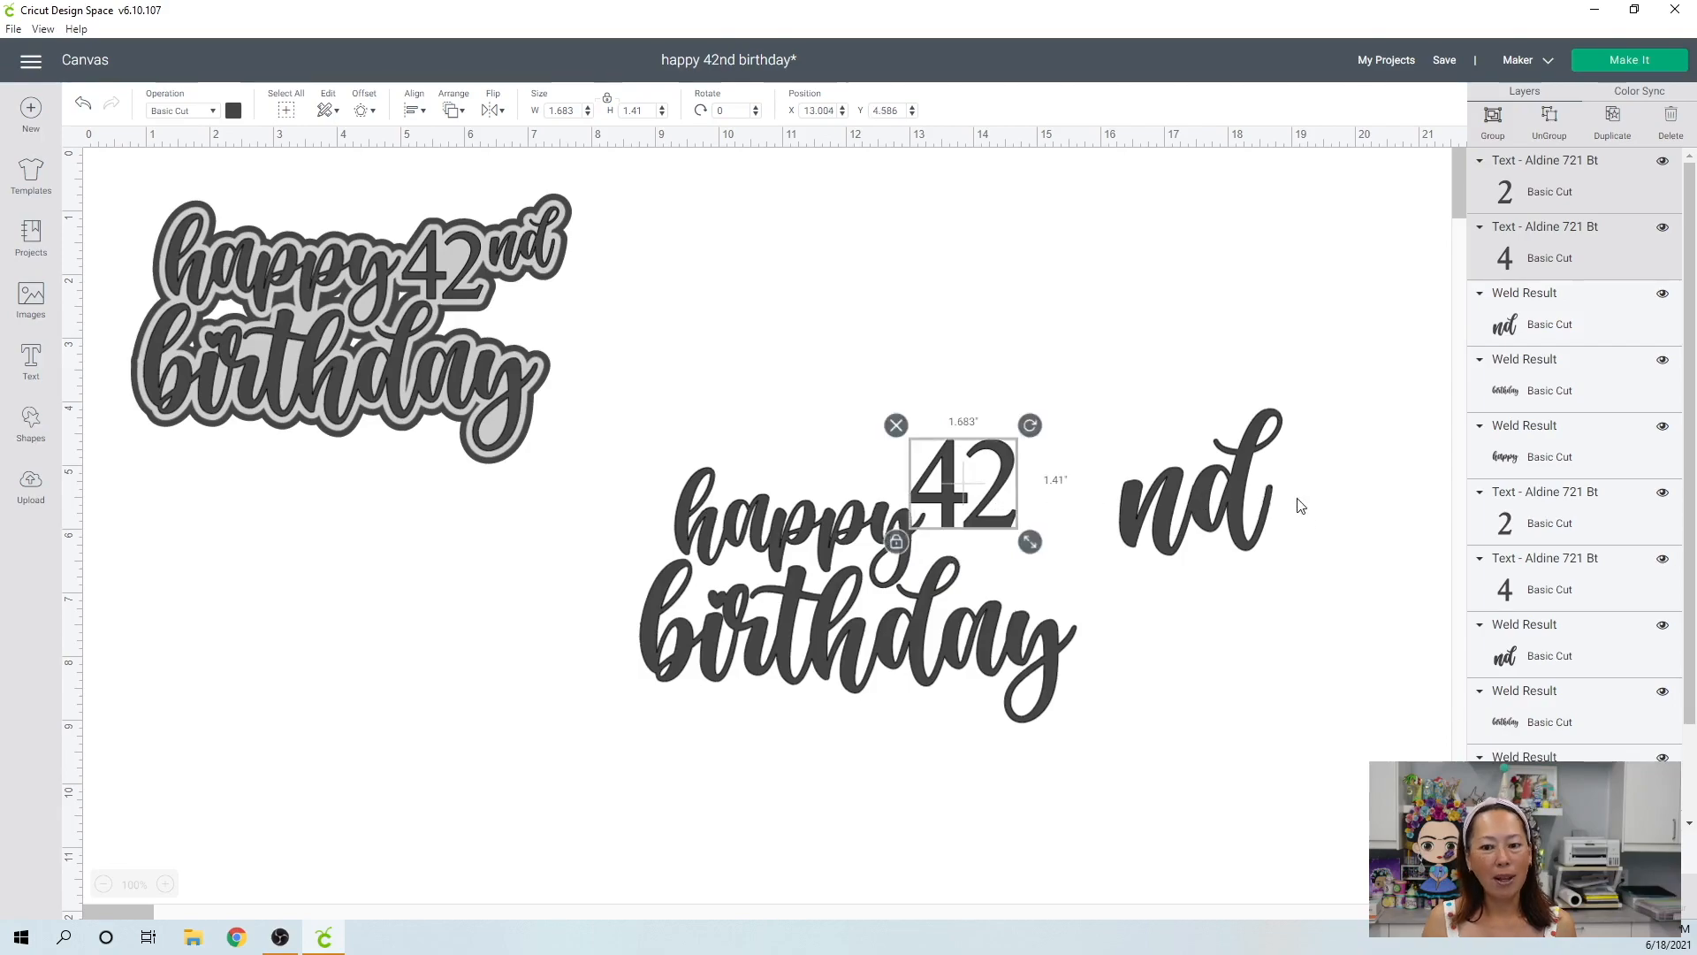
left_click_drag(1293, 559, 1147, 466)
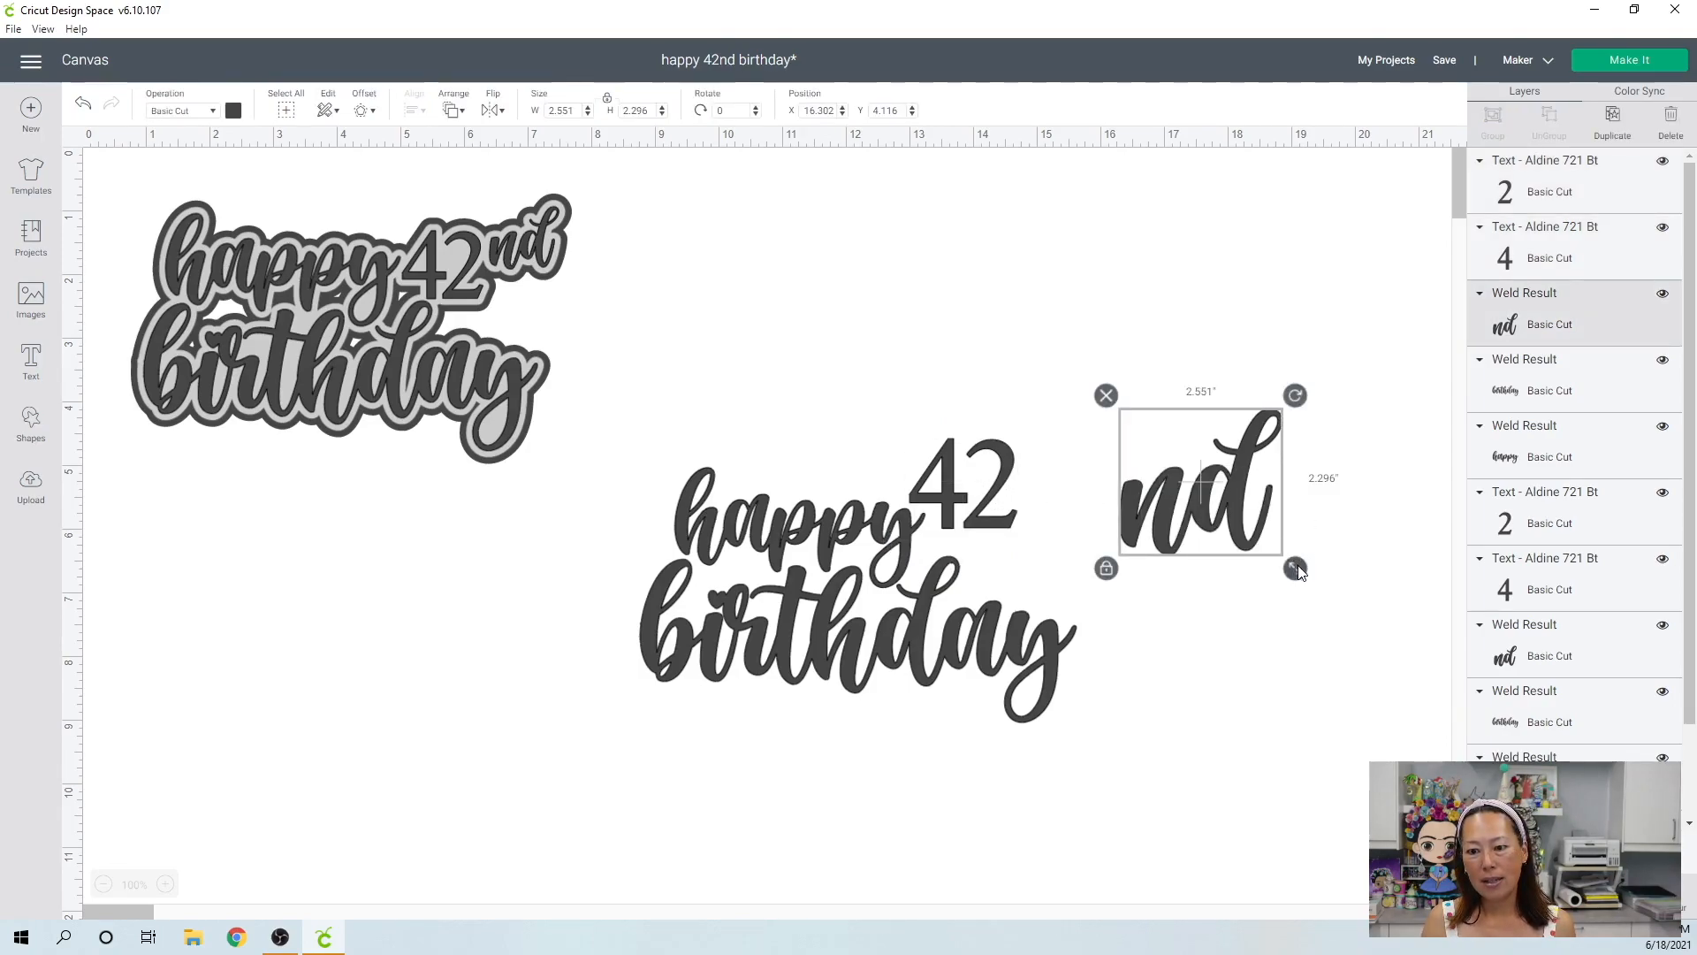
left_click_drag(1296, 558, 1078, 496)
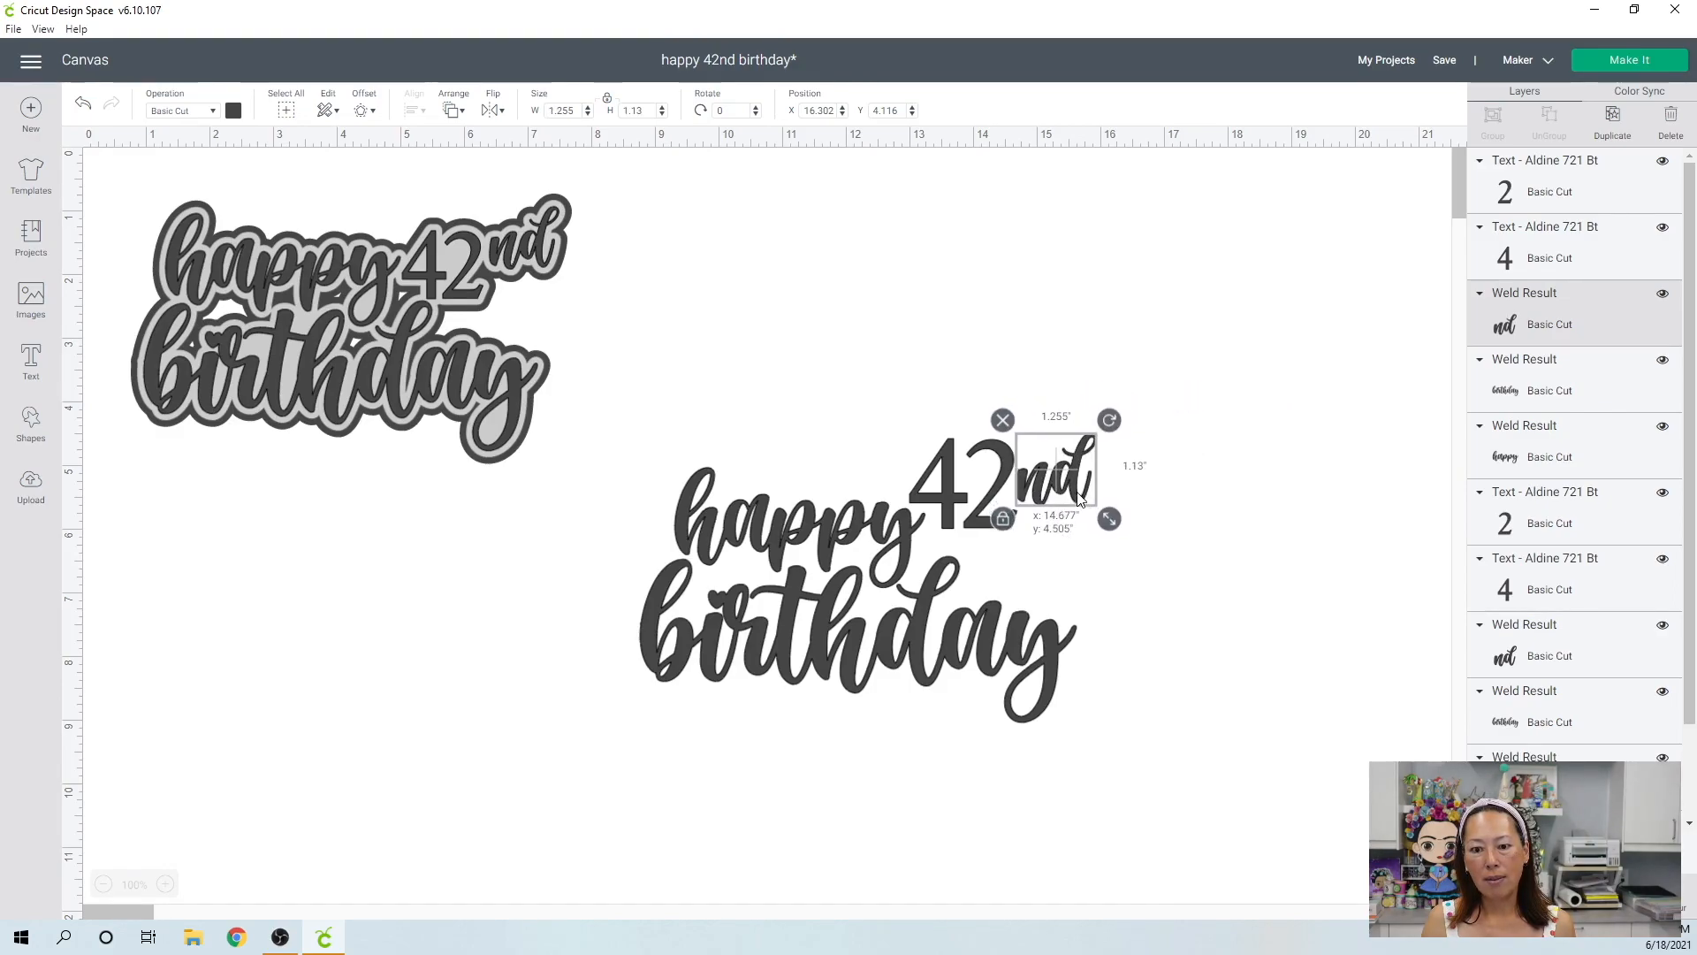
left_click(1217, 766)
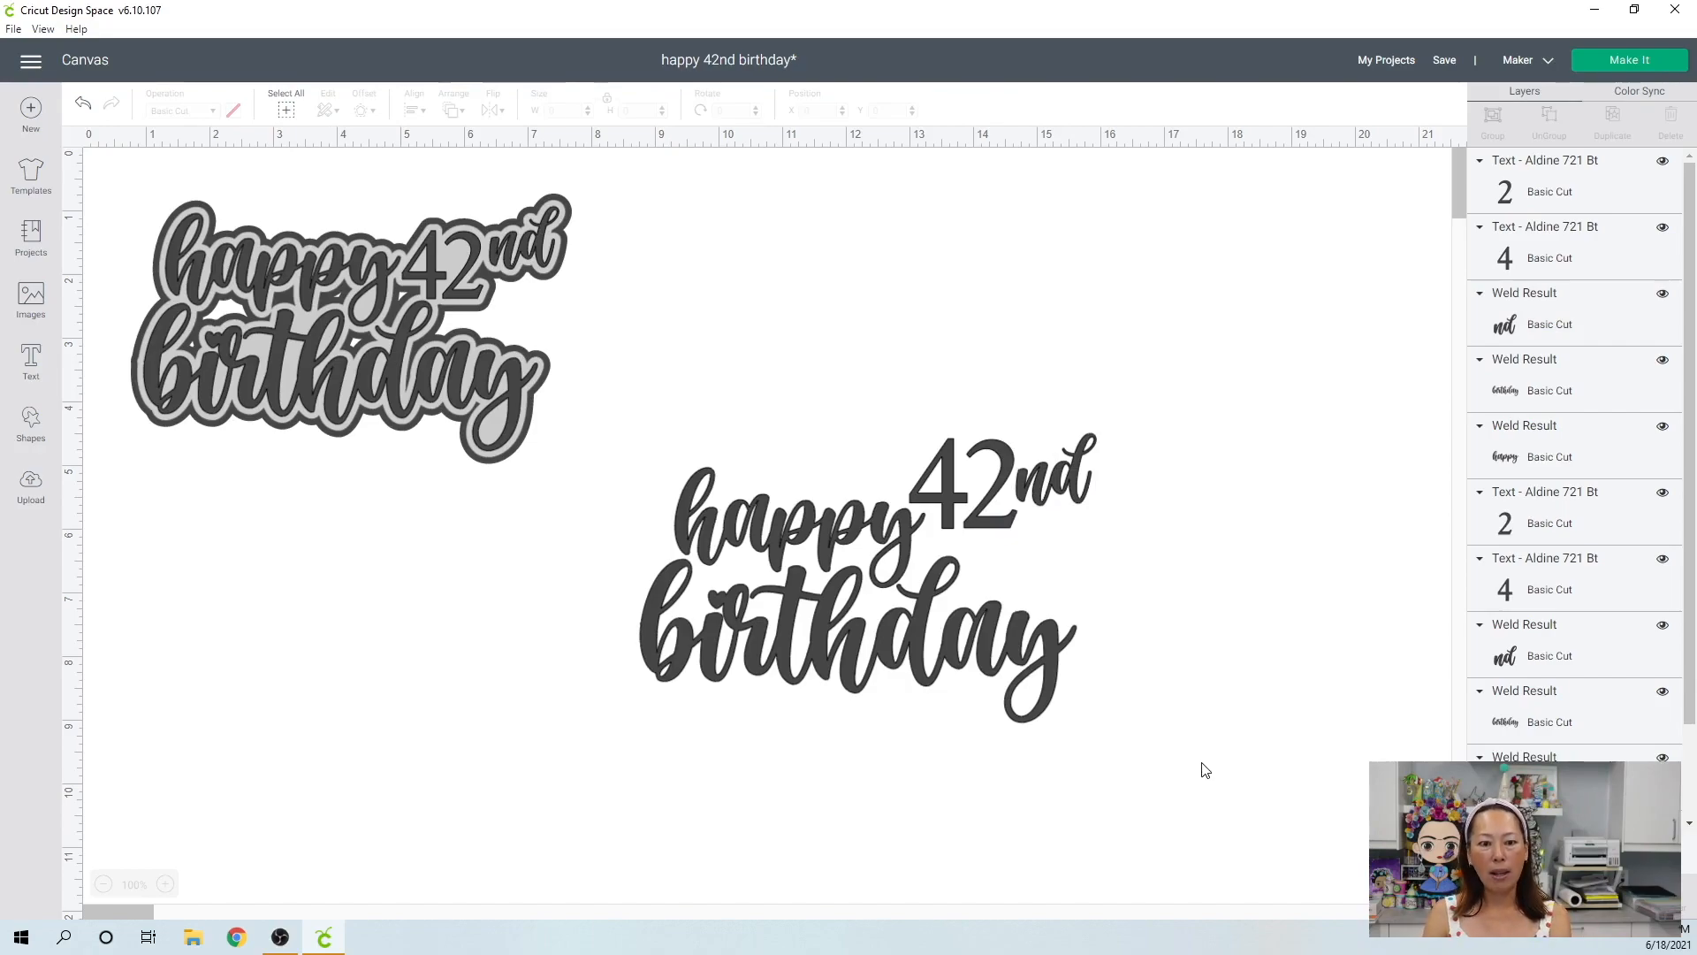
Create a 0.10 in offset with rounded corners and welded offsets around the whole new "happy 42nd birthday" arrangement.
left_click_drag(1173, 765, 617, 448)
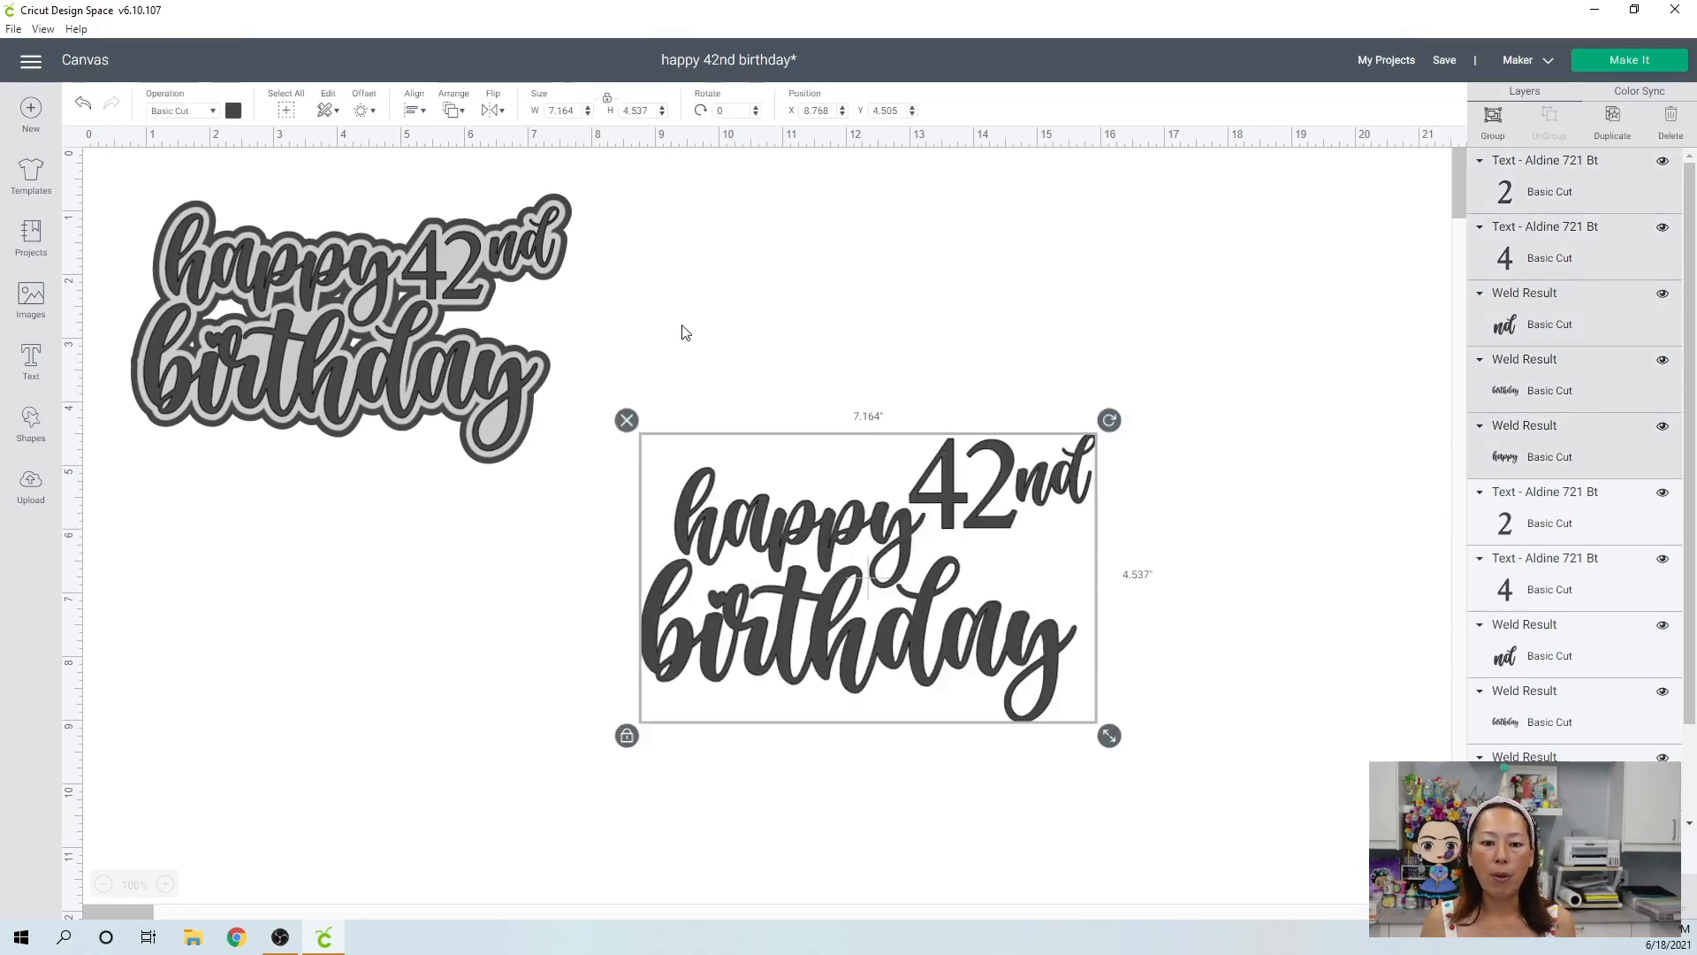
left_click(360, 113)
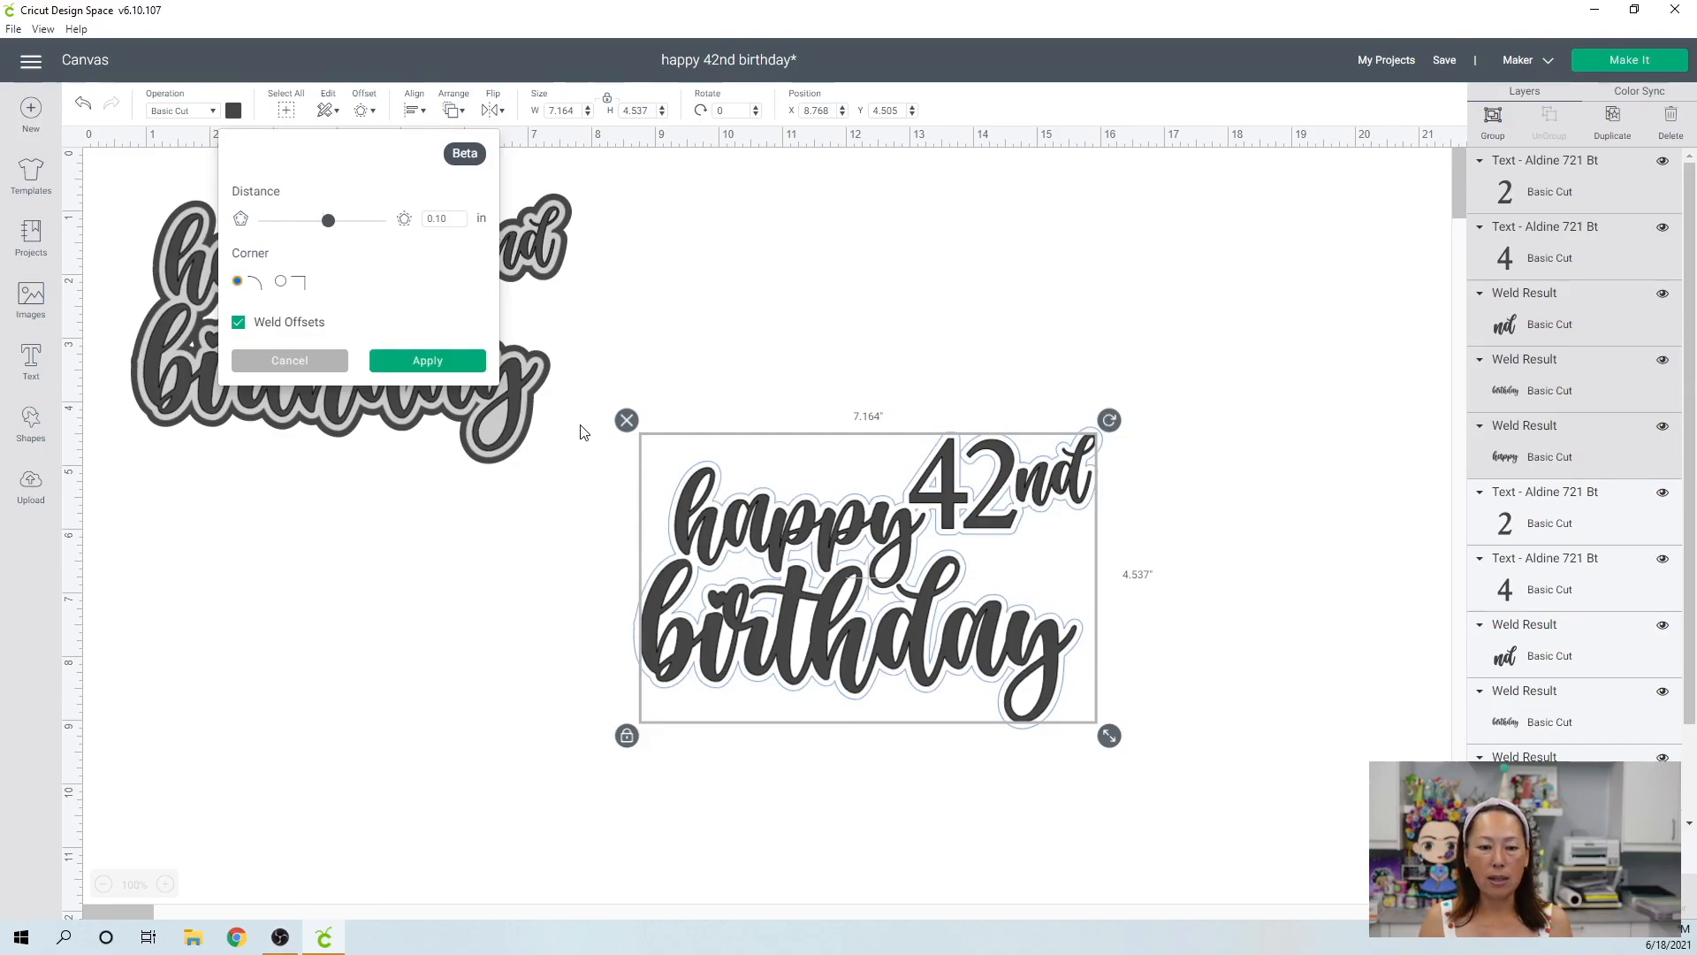
left_click(421, 363)
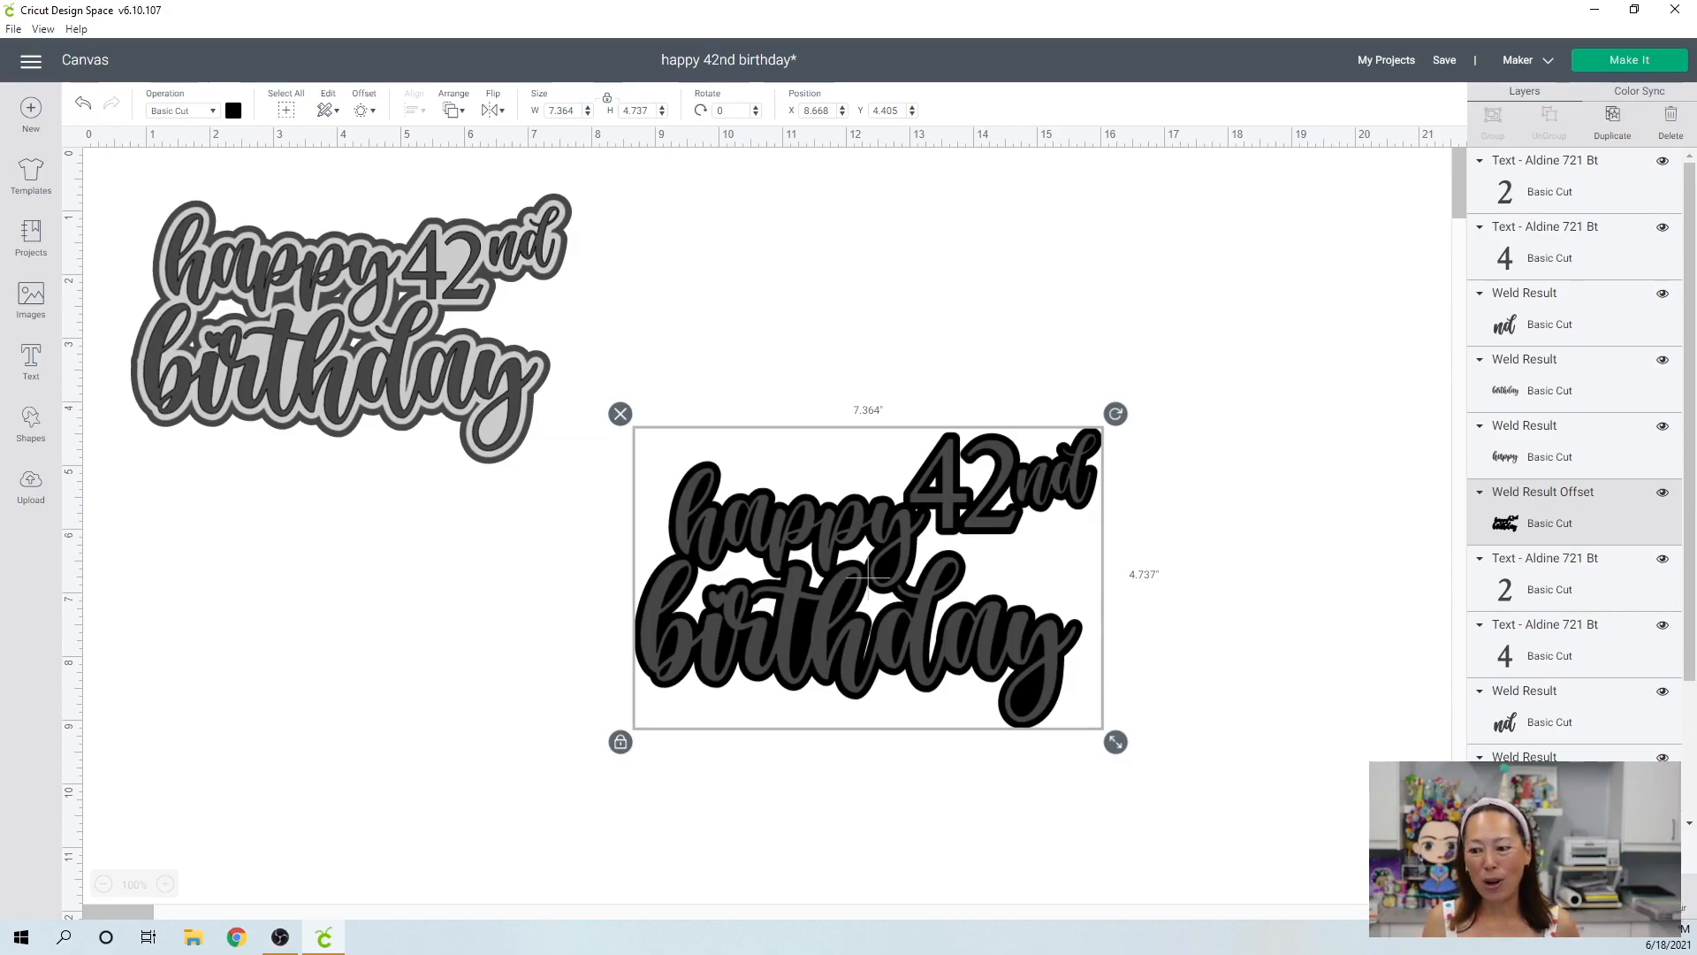
Hide the small inner contours of the offset shape below "happy" and inside the "42".
left_click(1670, 894)
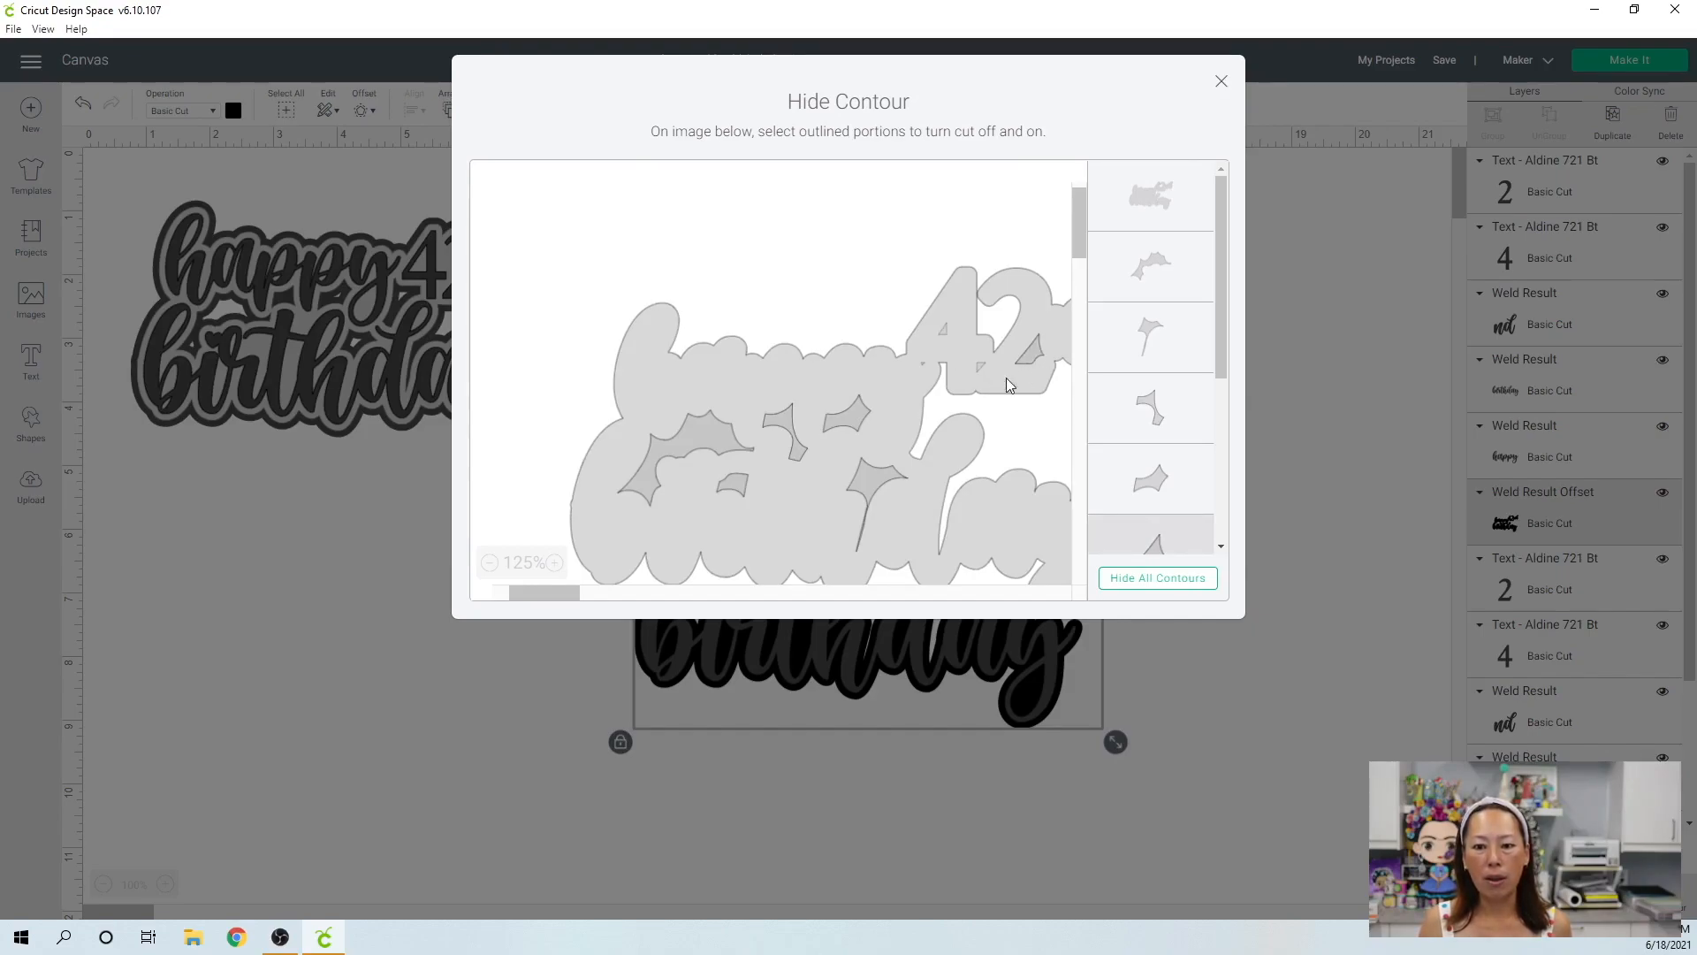
left_click(742, 493)
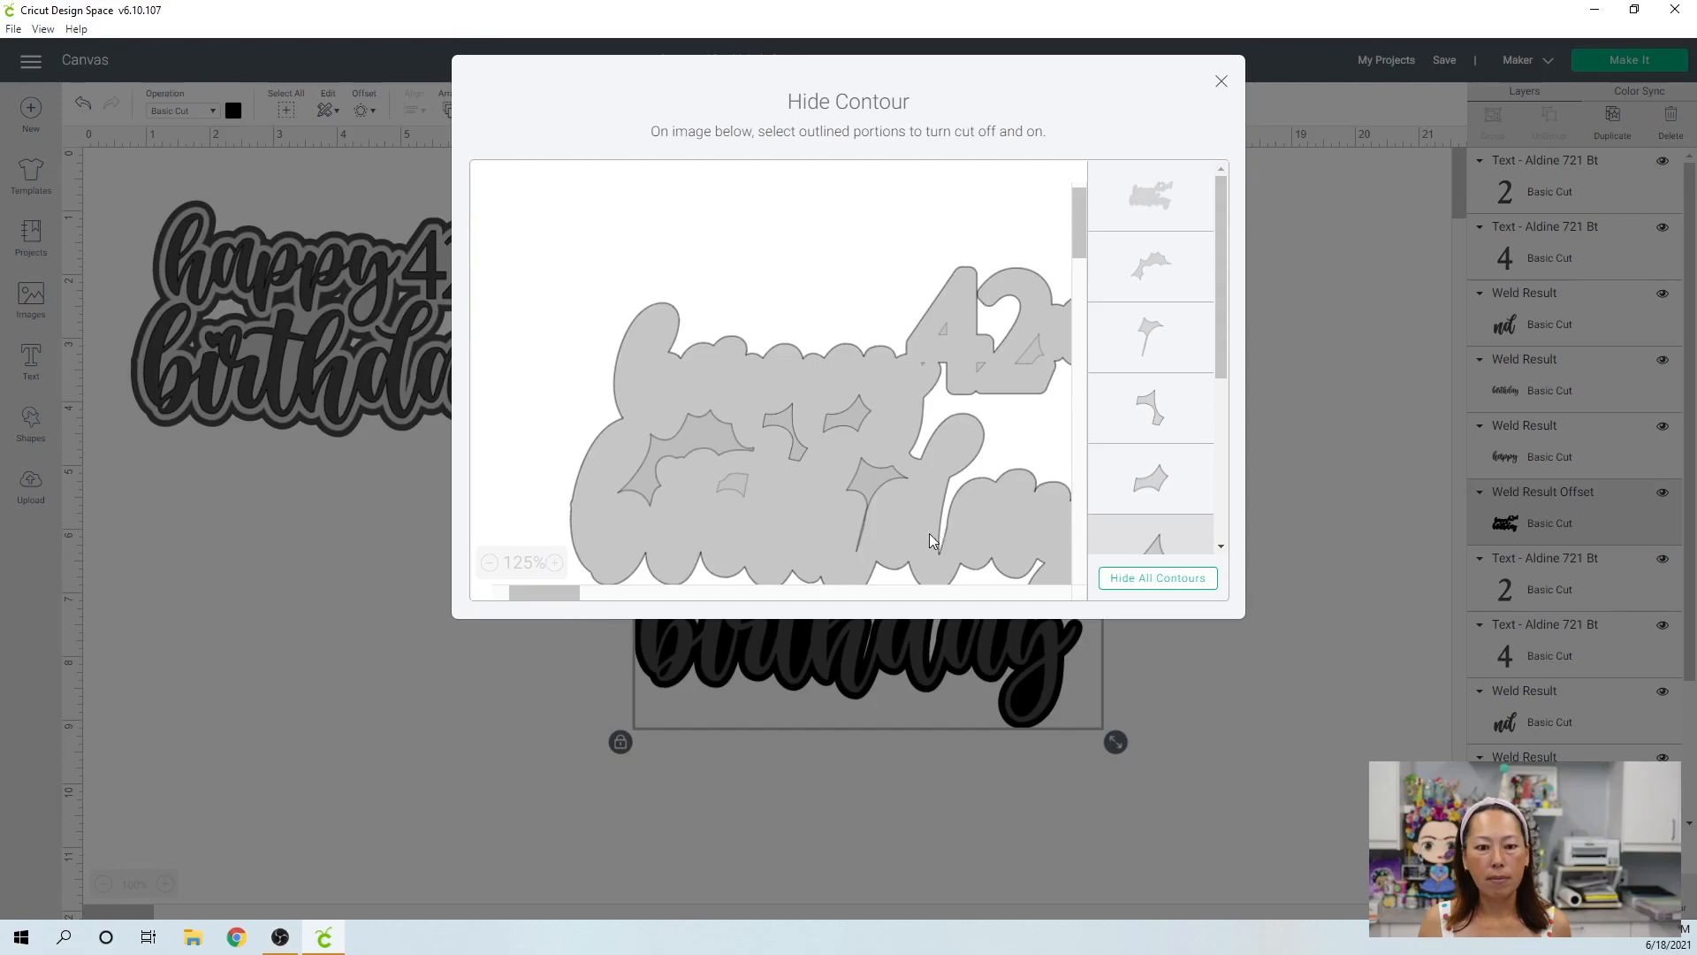
mouse_move(549, 600)
left_mouse_down()
mouse_move(573, 603)
mouse_move(555, 607)
left_mouse_up()
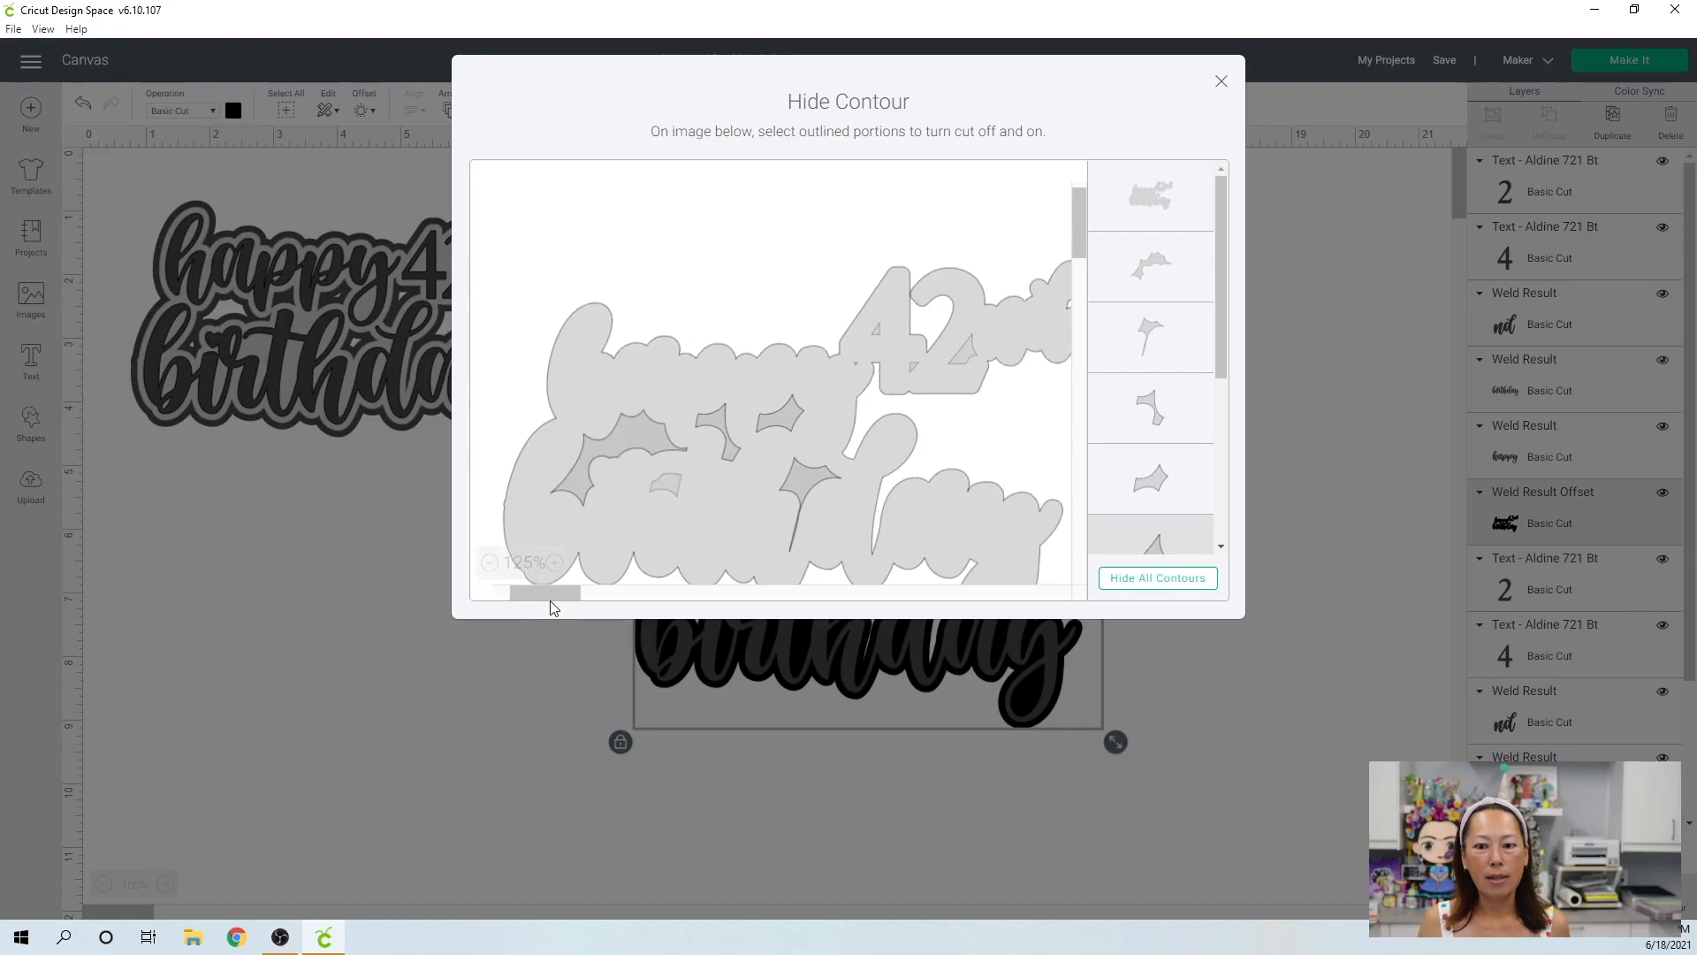
left_click(869, 321)
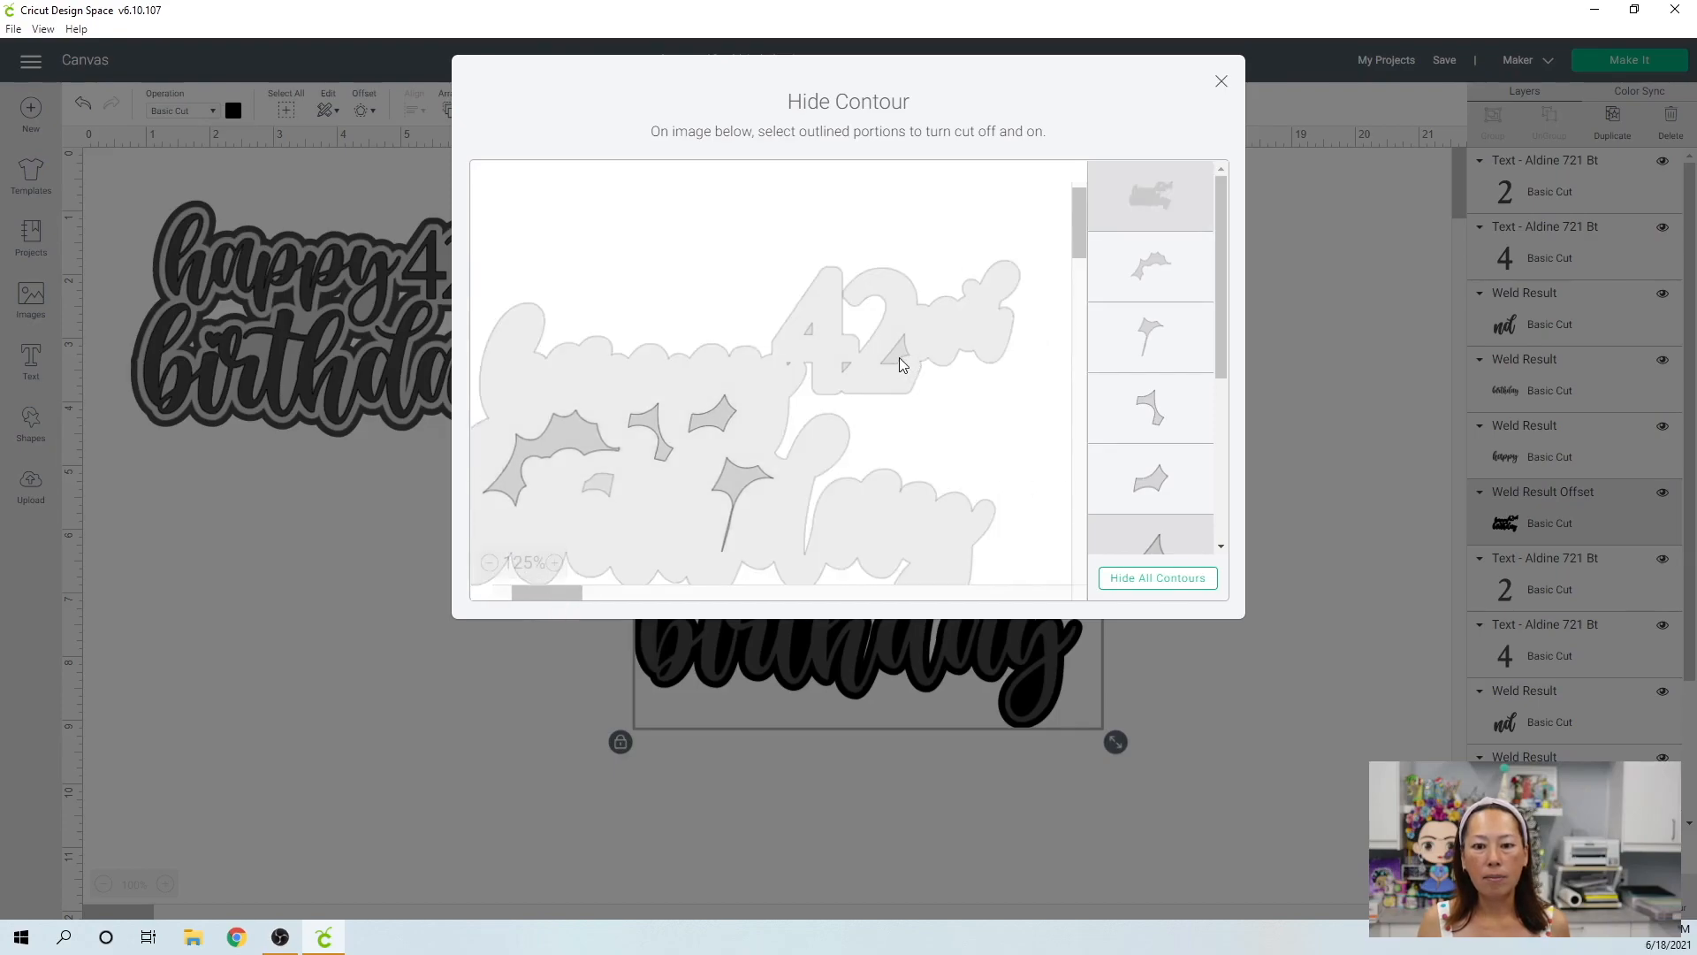
left_click(769, 447)
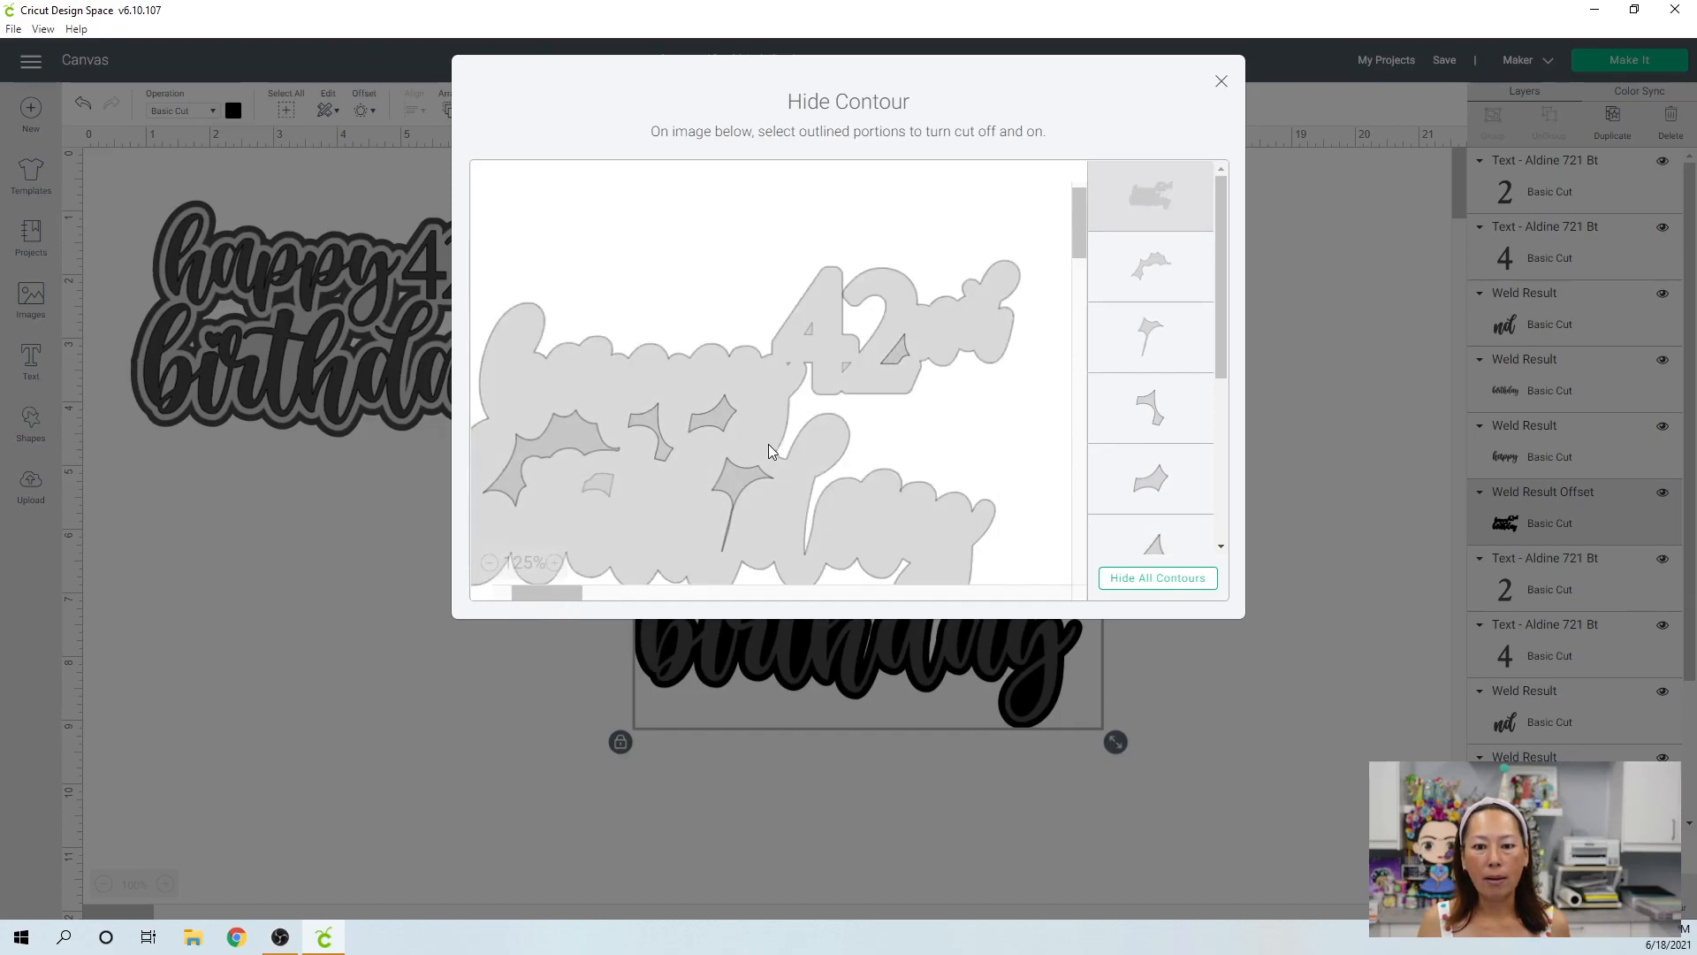
left_click(898, 354)
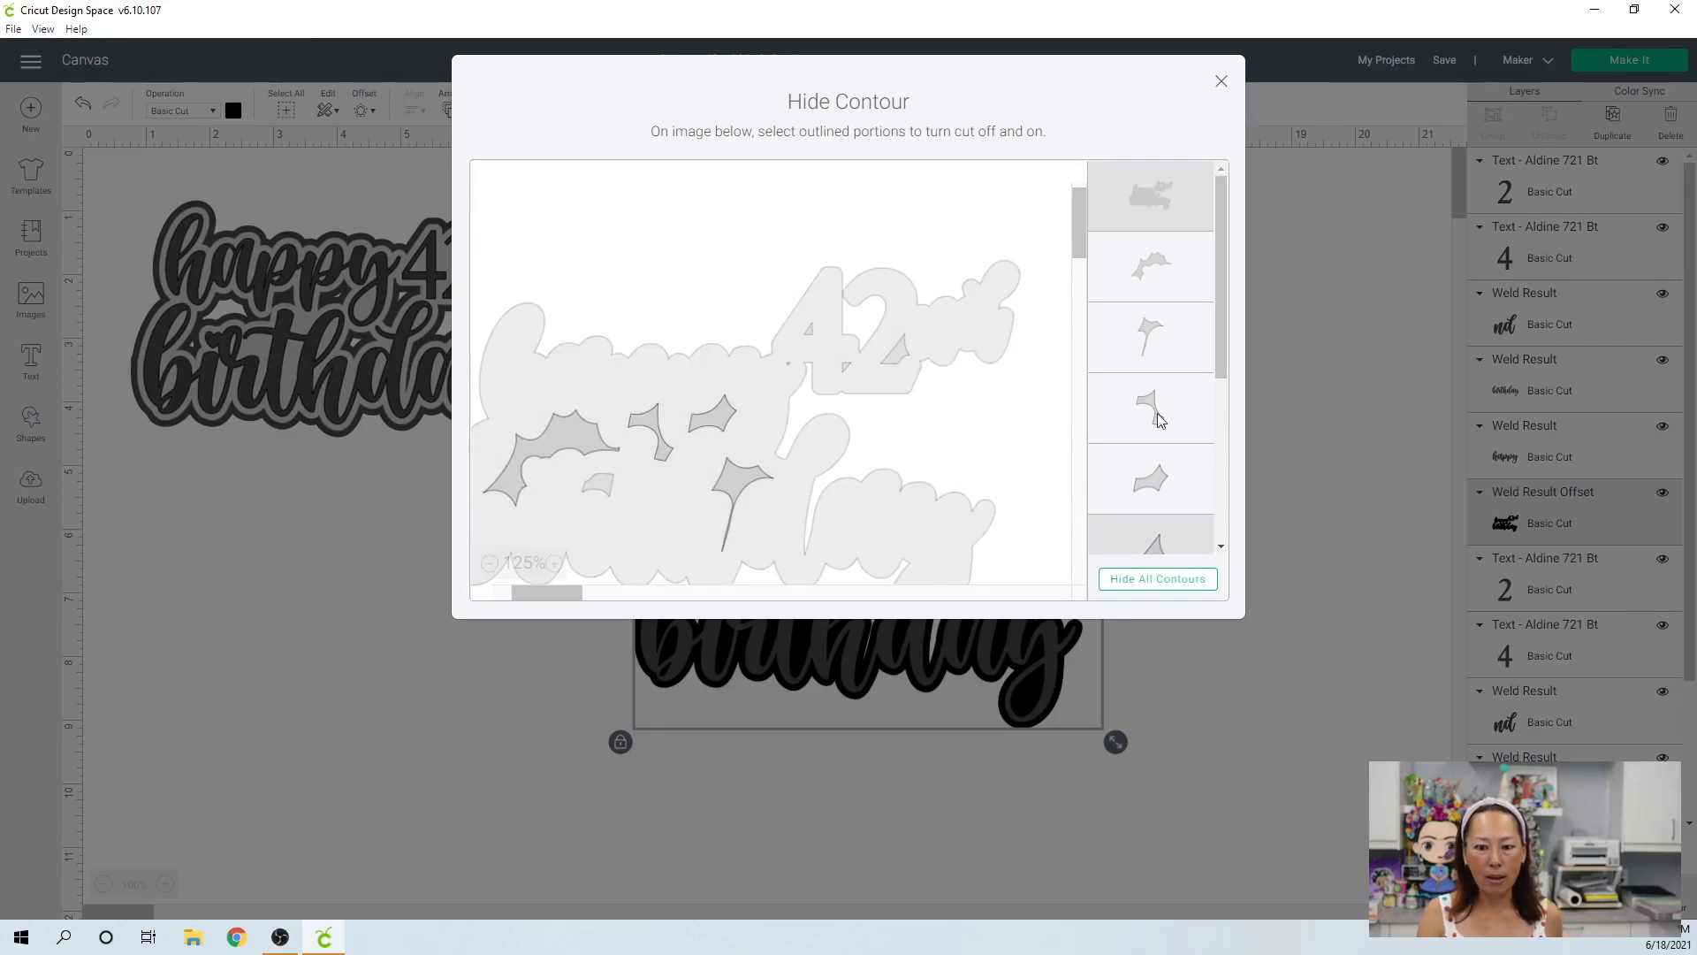
key("Escape")
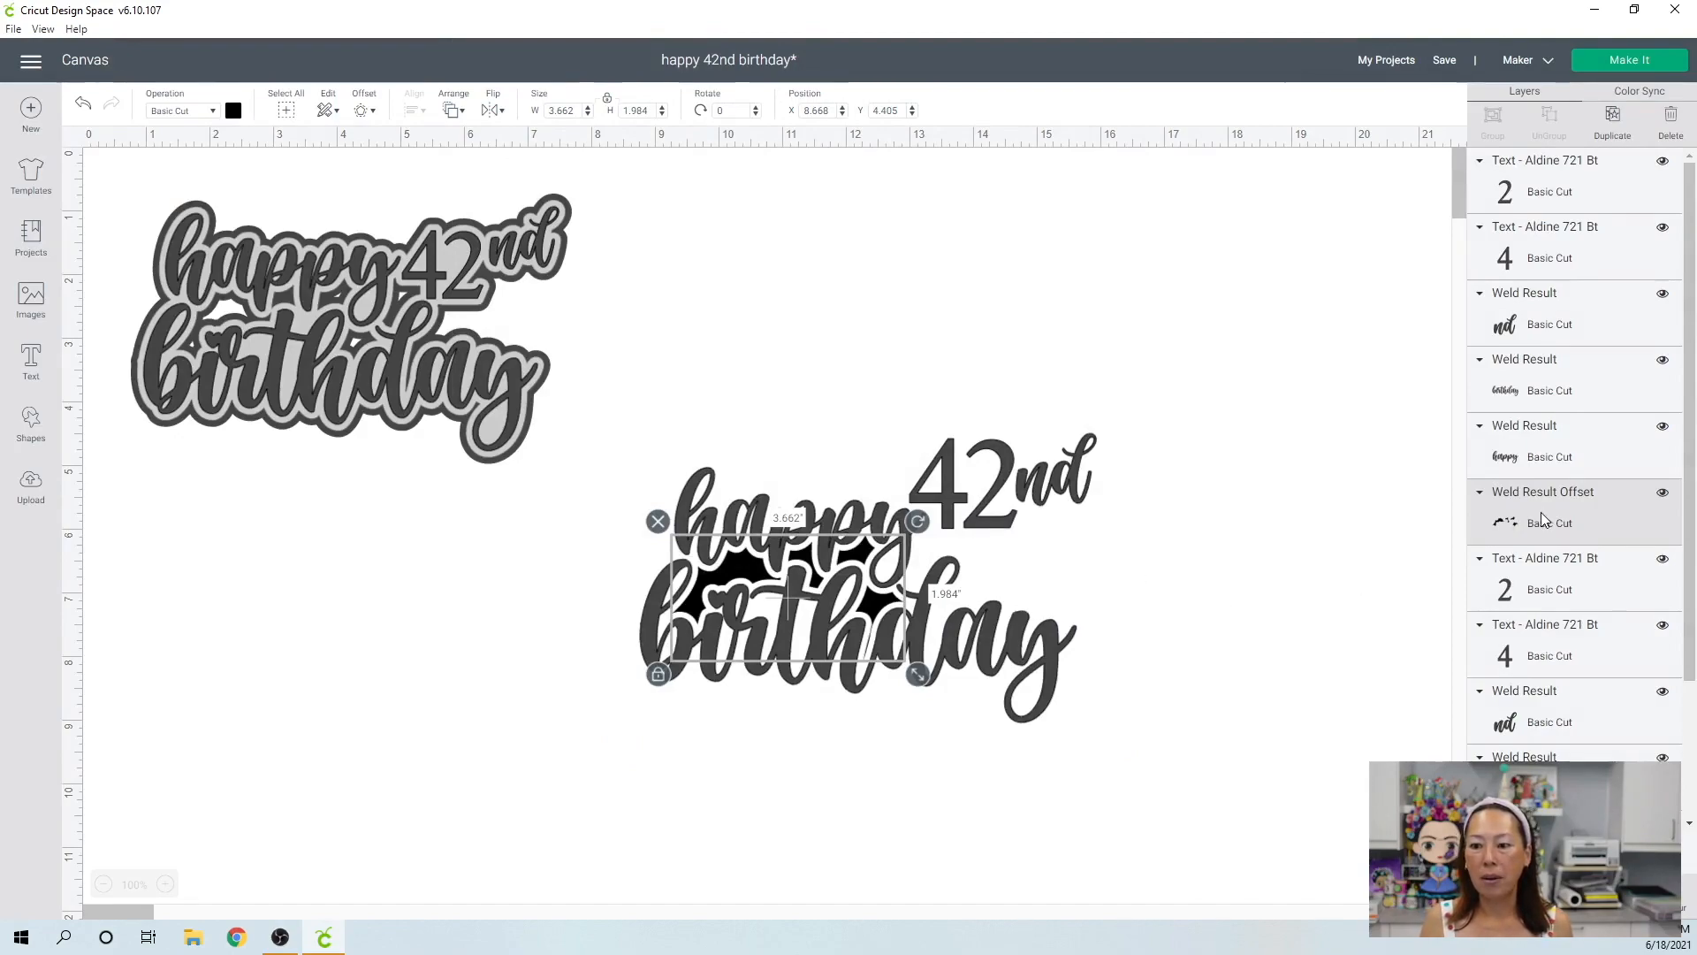
Turn the outer contour of the offset shape back on and close the contour editing.
left_click(1683, 899)
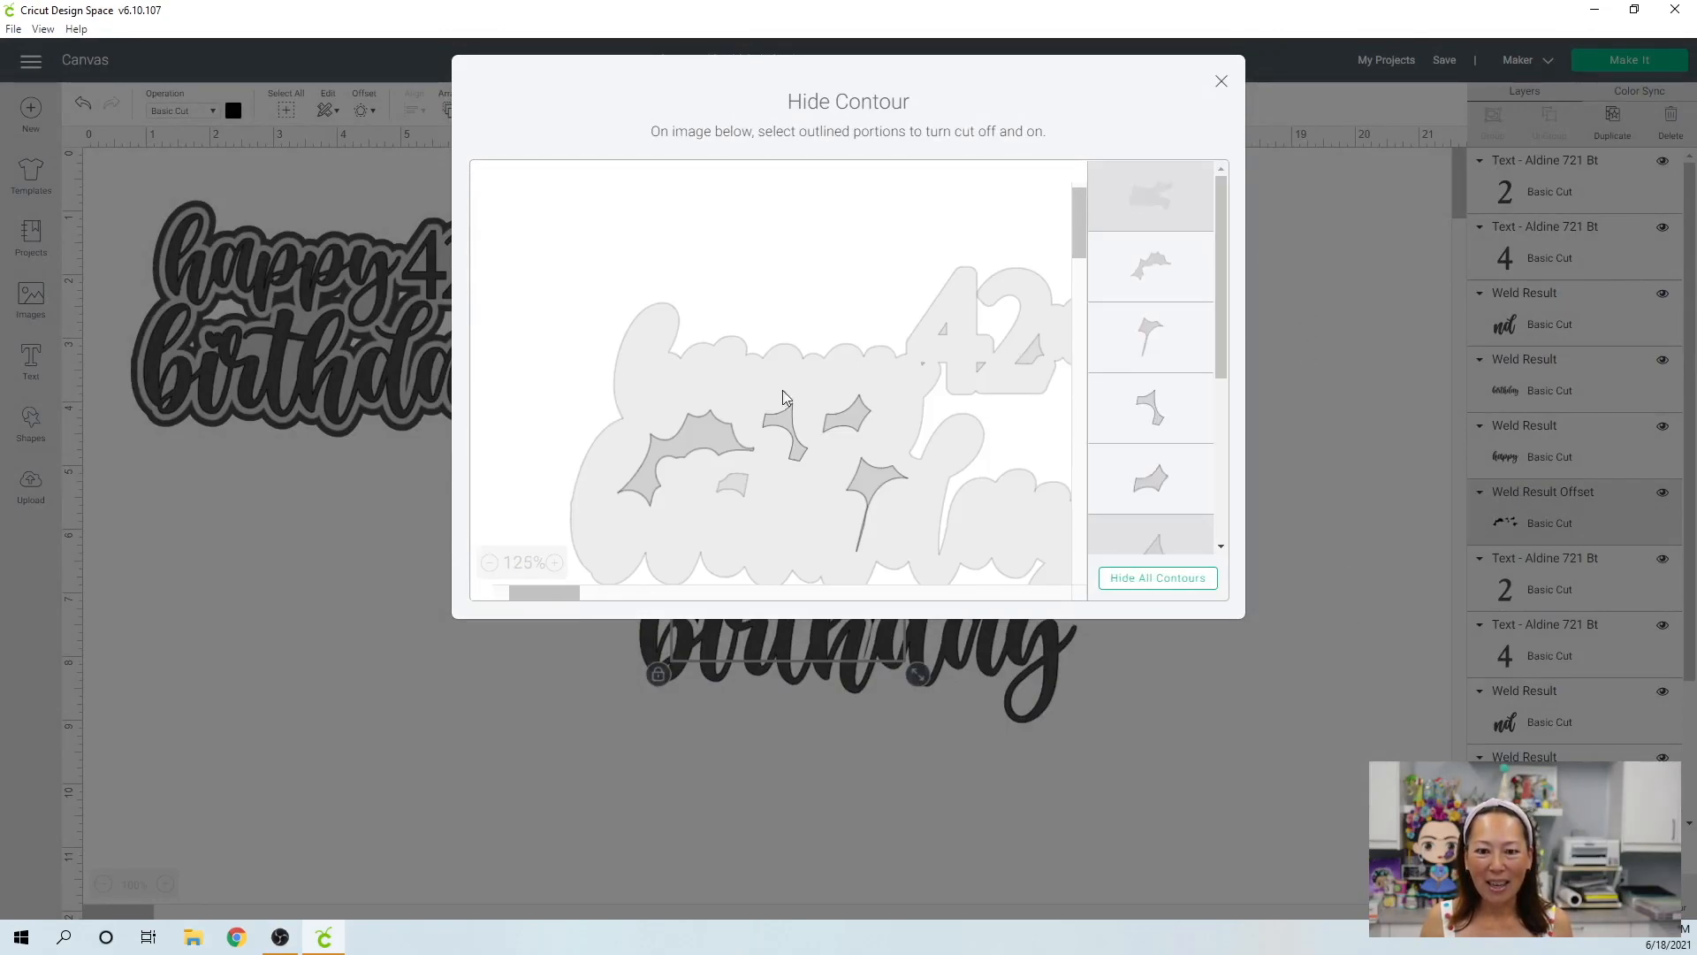
left_click(683, 370)
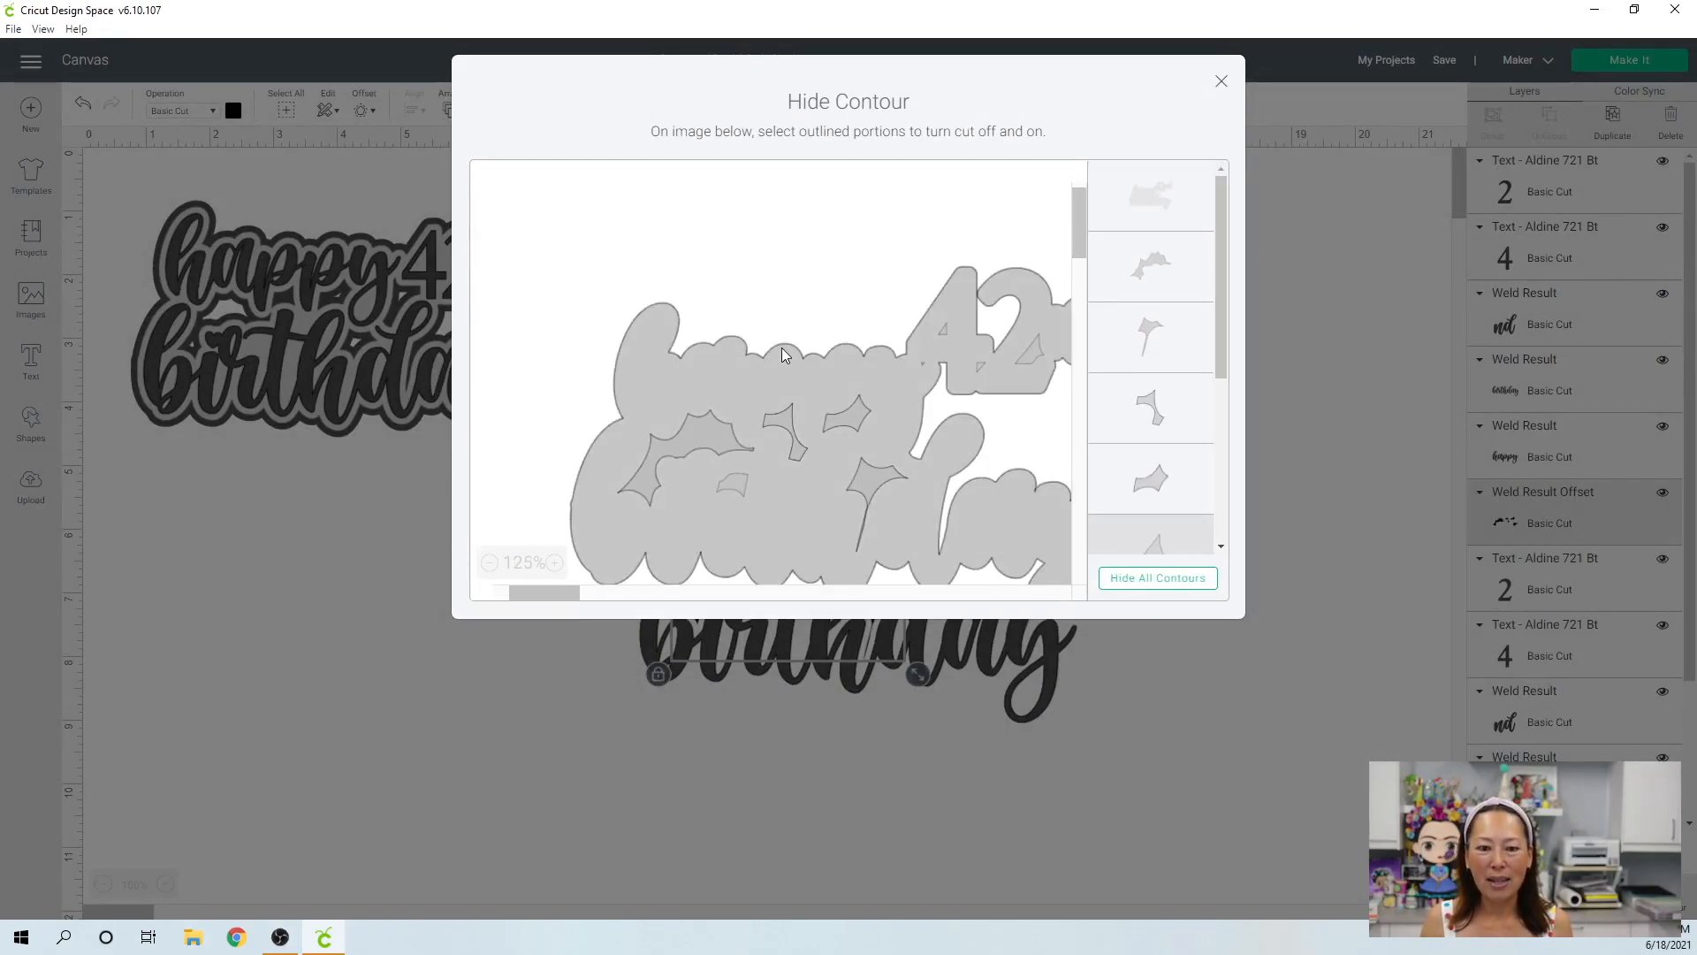
left_click(1222, 83)
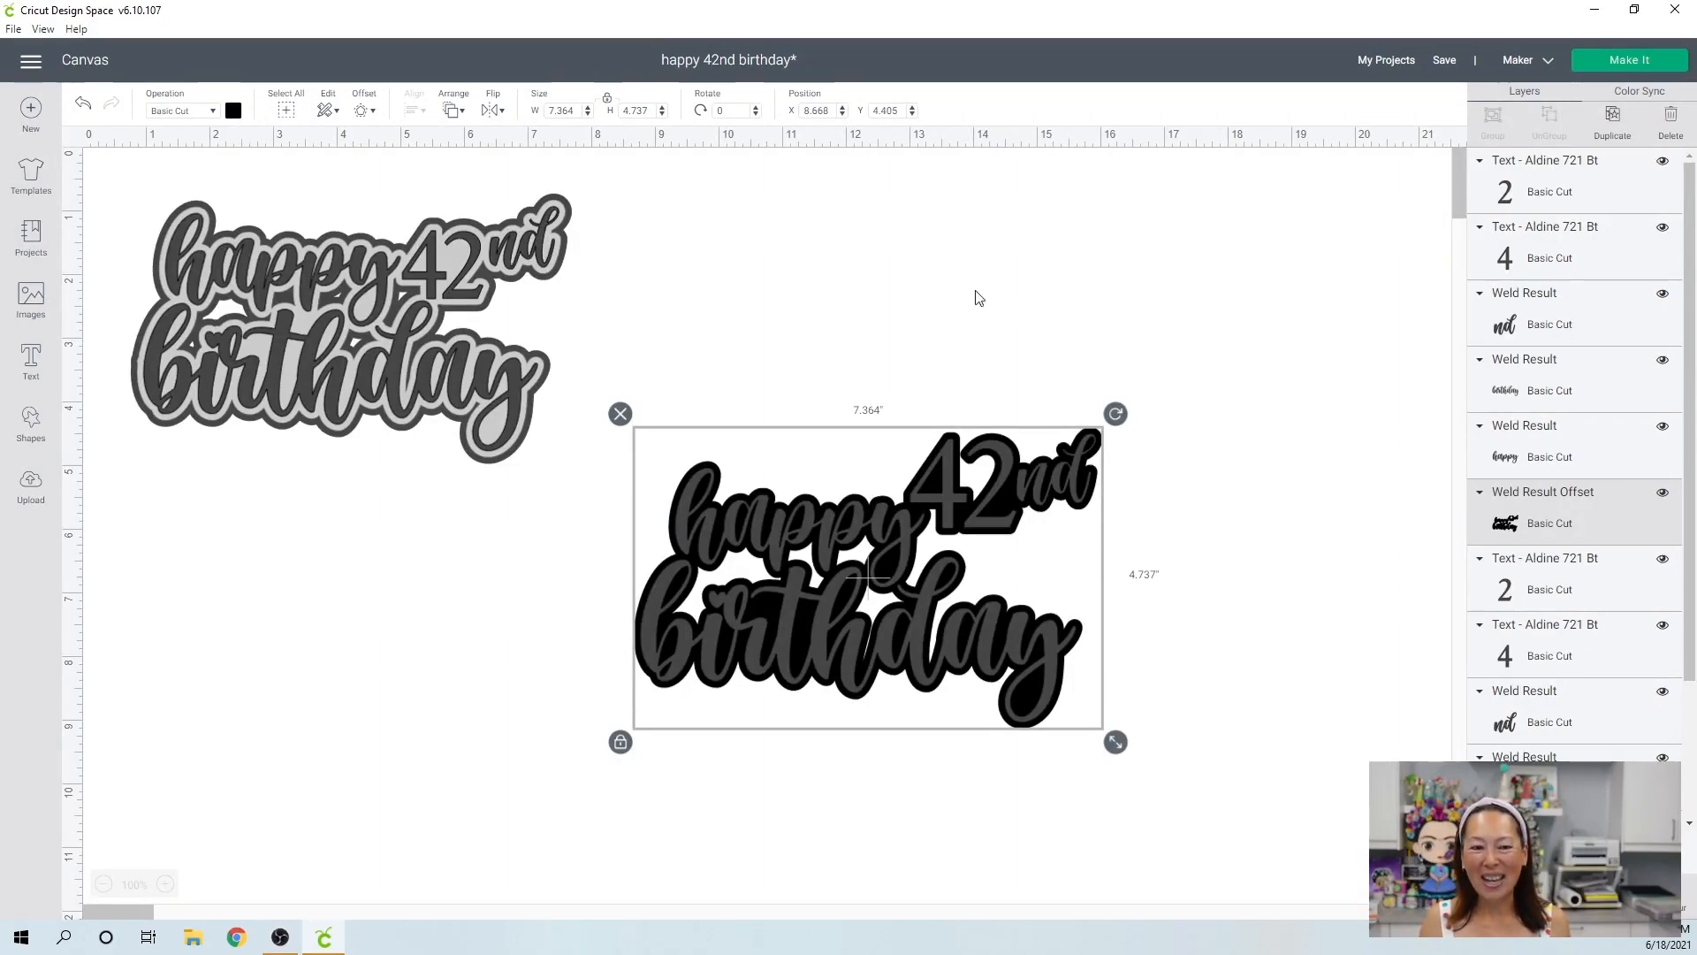
Add a second 0.10 in offset with rounded corners around the black offset shape of the new arrangement.
left_click(360, 113)
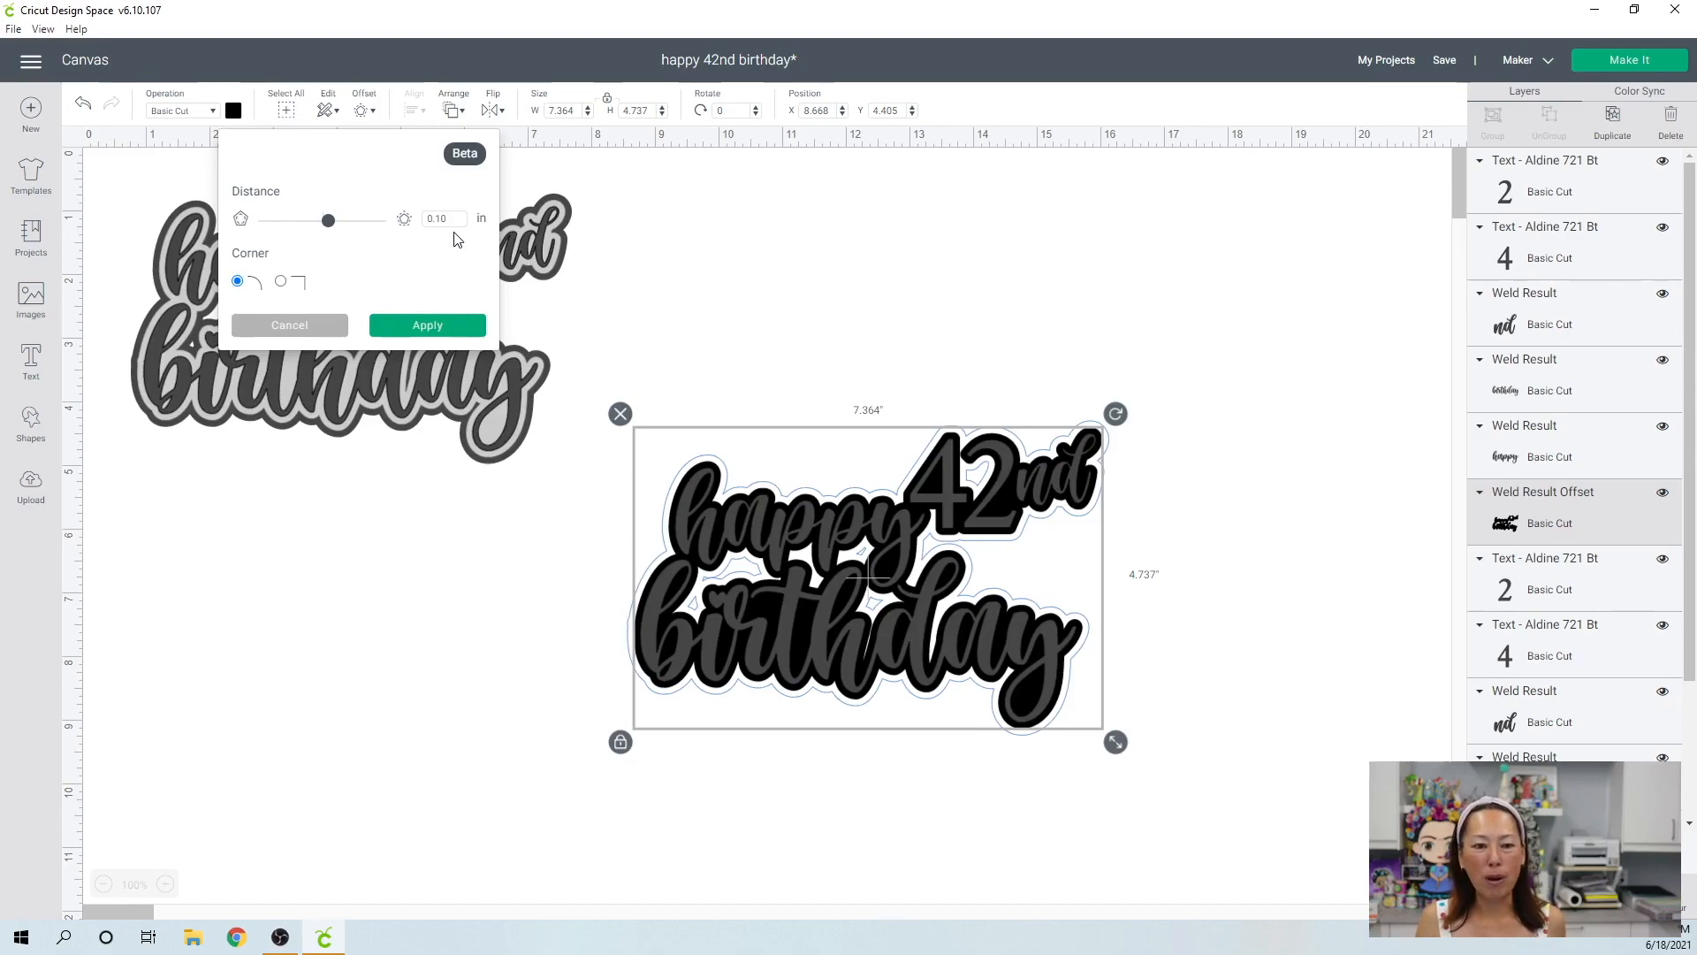
left_click(427, 326)
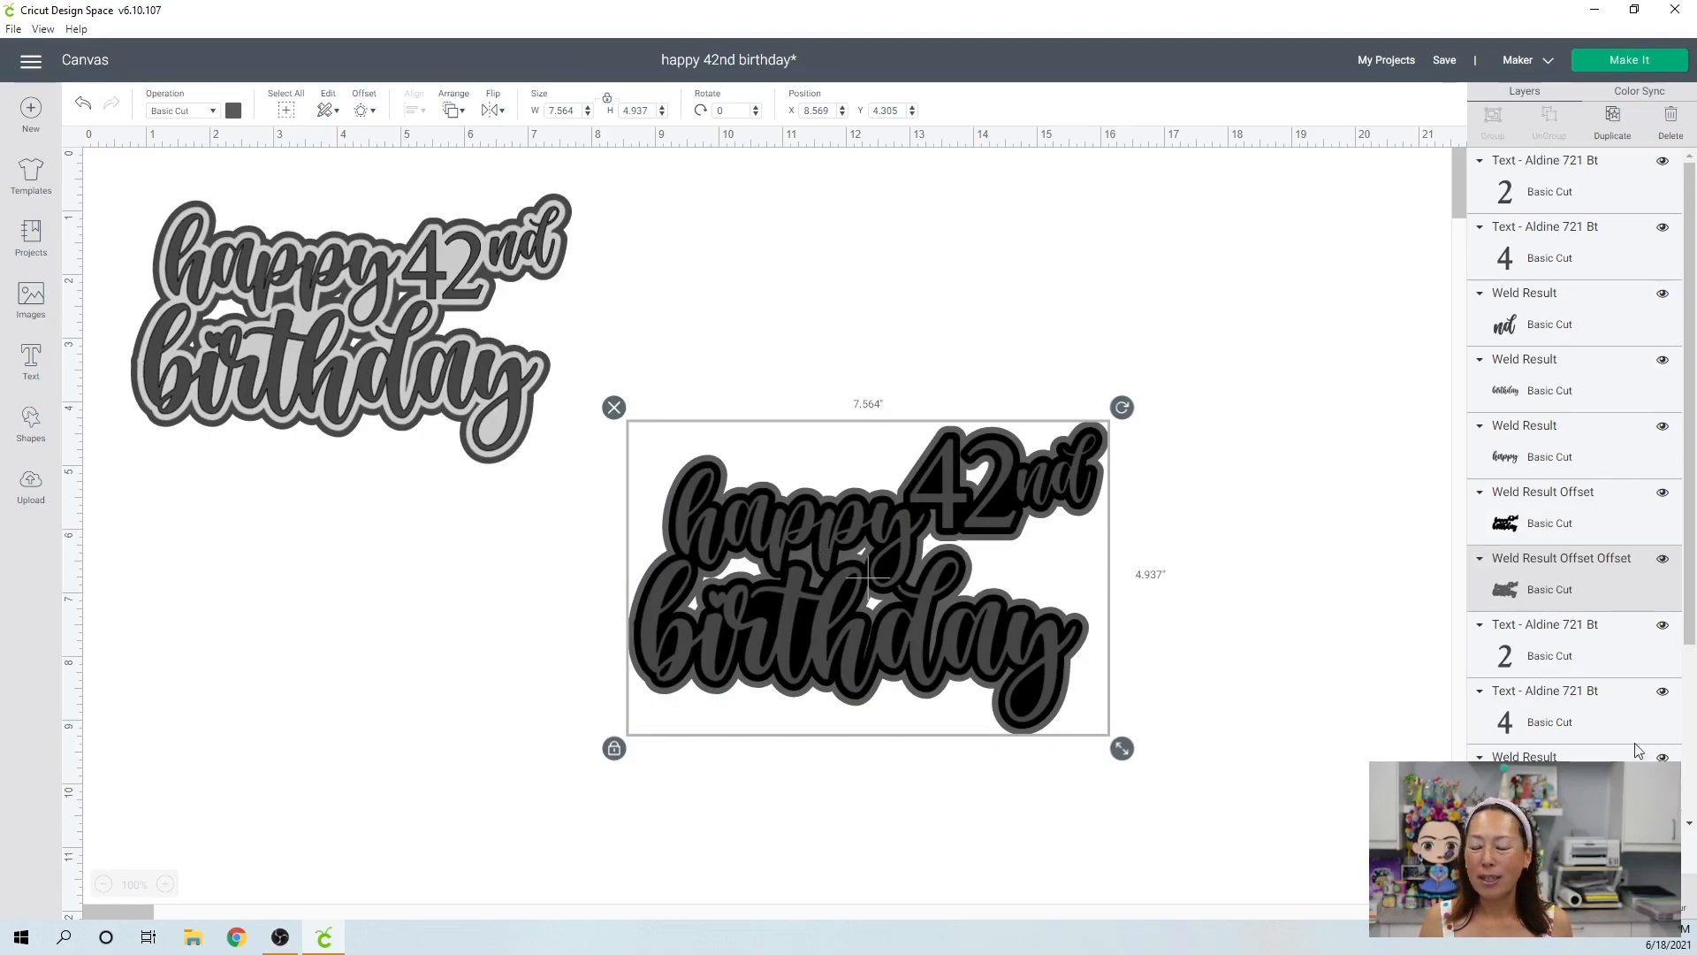
Hide the small inner contours of the new outermost offset inside the "42", below the end of "happy" and within "birthday".
left_click(1673, 893)
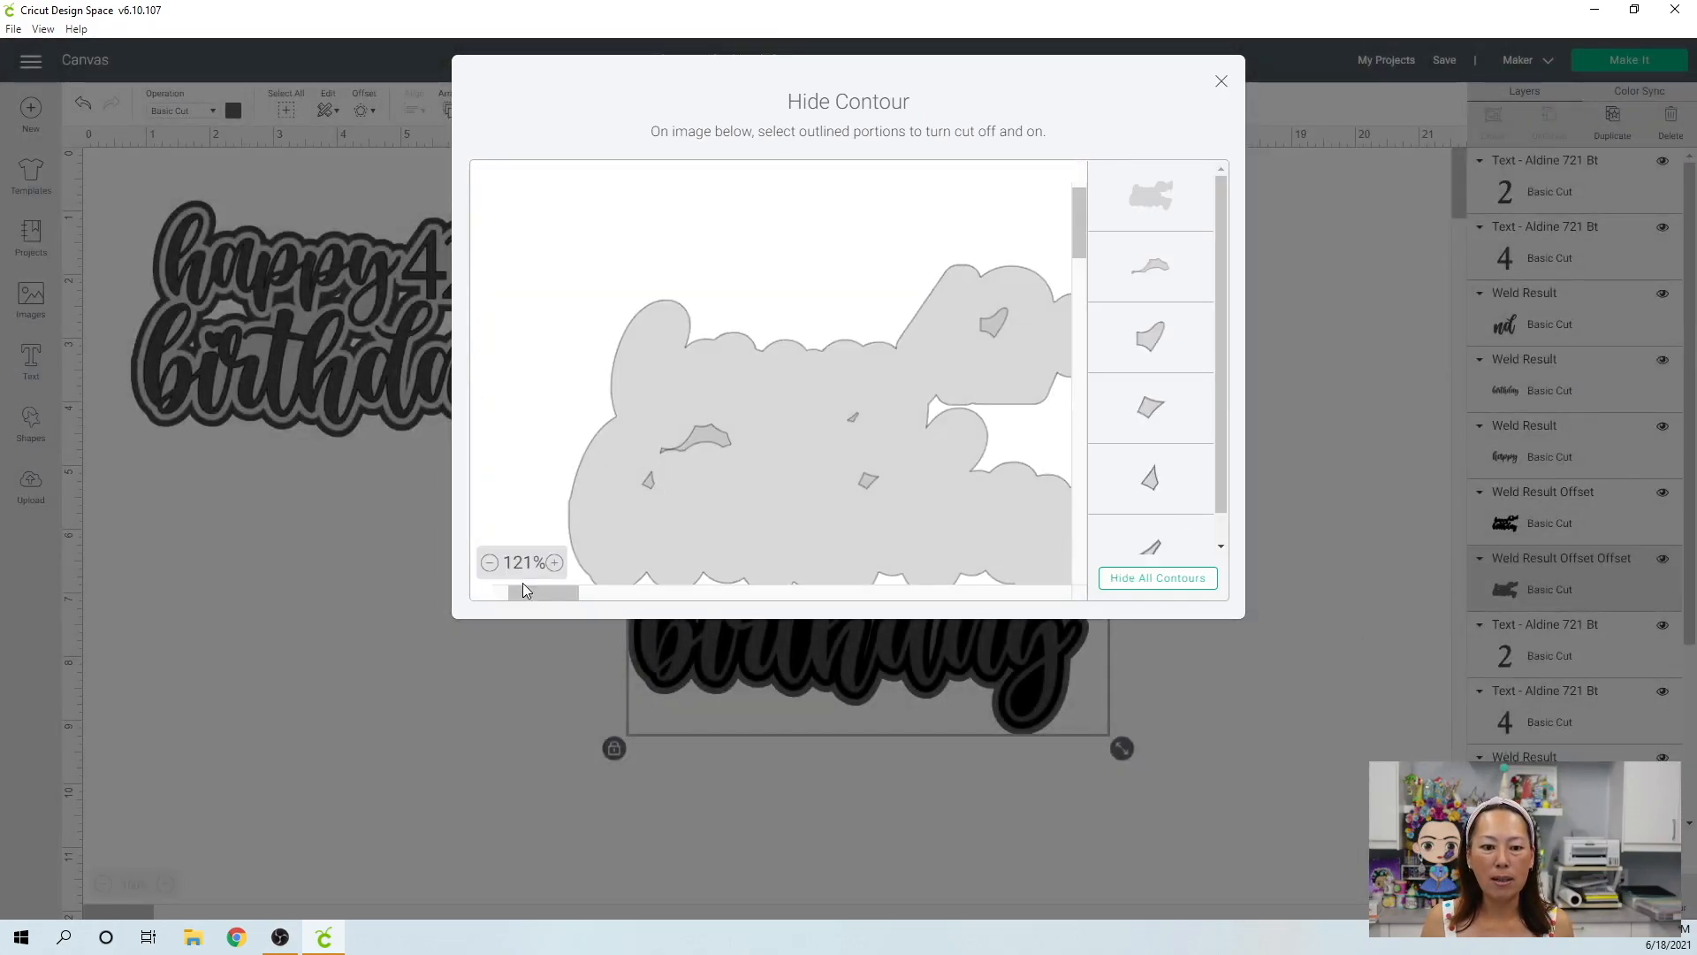
left_click(489, 563)
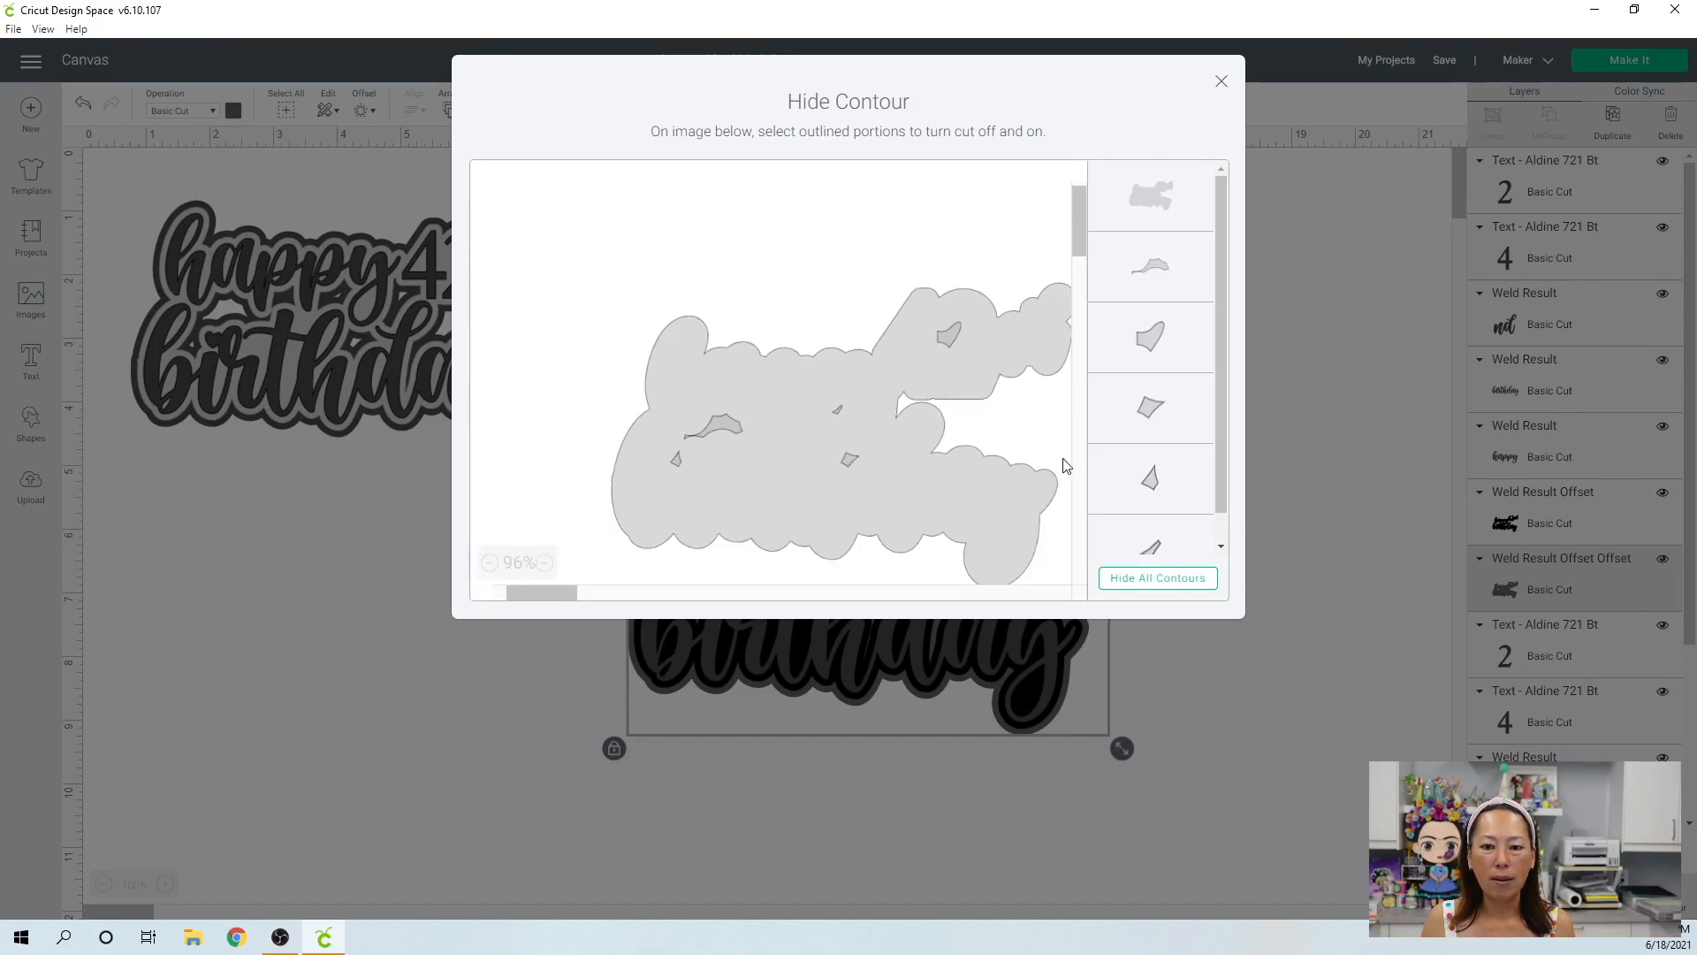
left_click(840, 417)
left_click(851, 463)
left_click(675, 461)
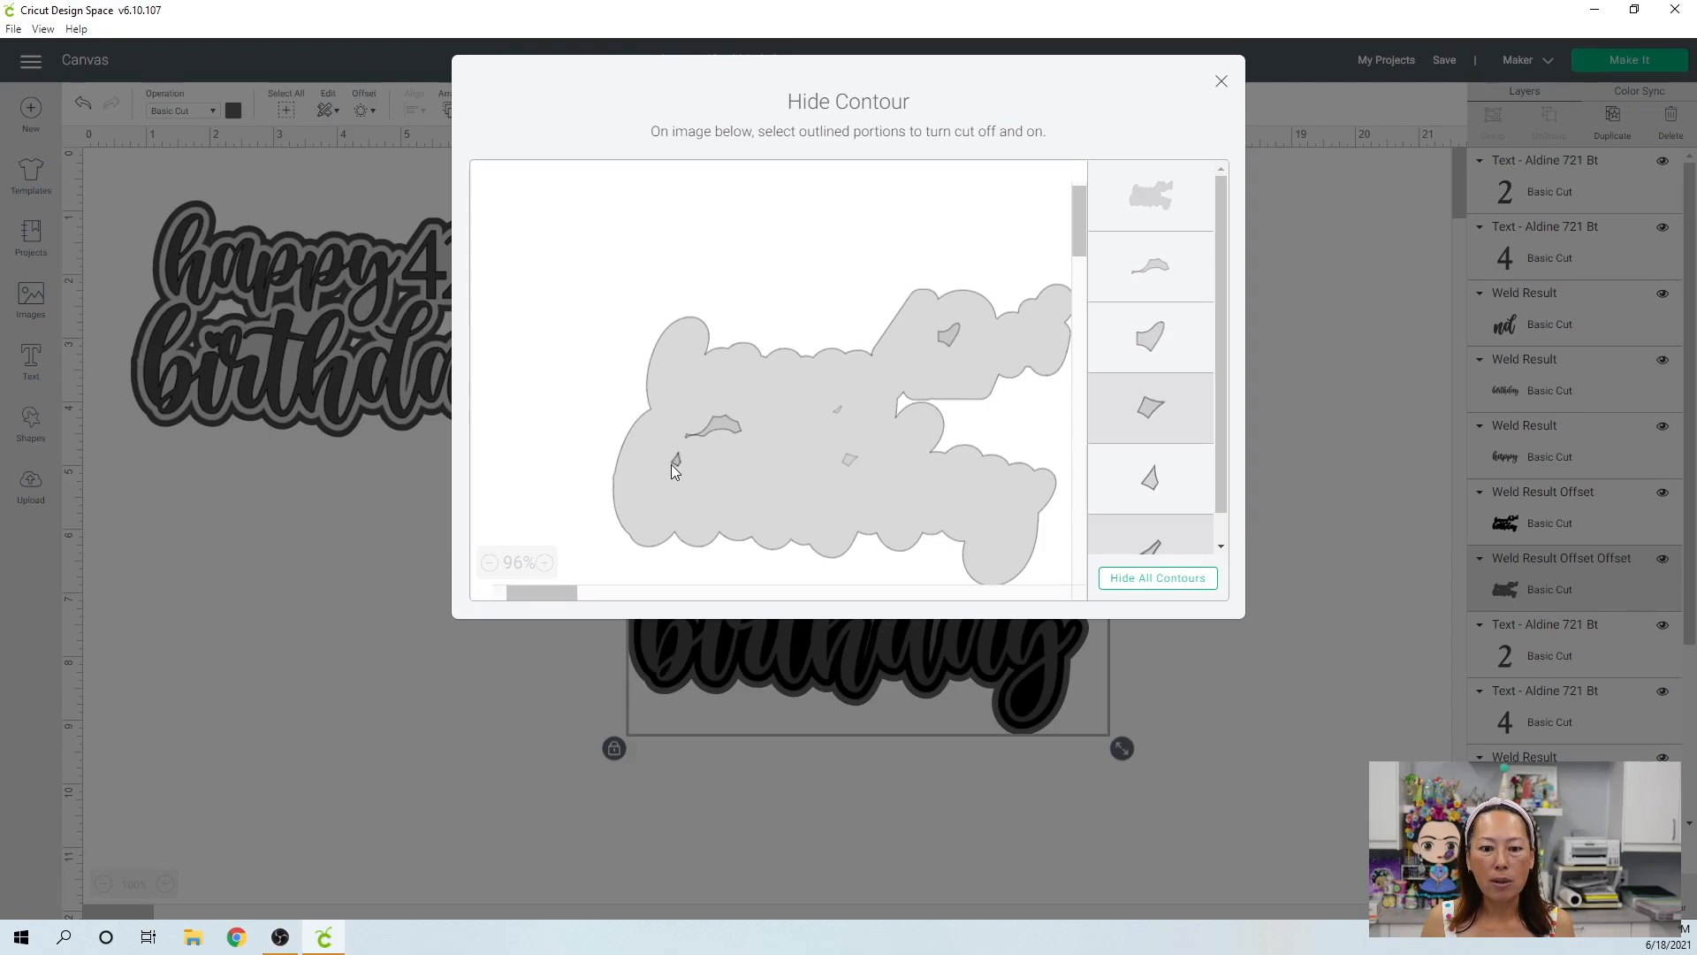
left_click(942, 340)
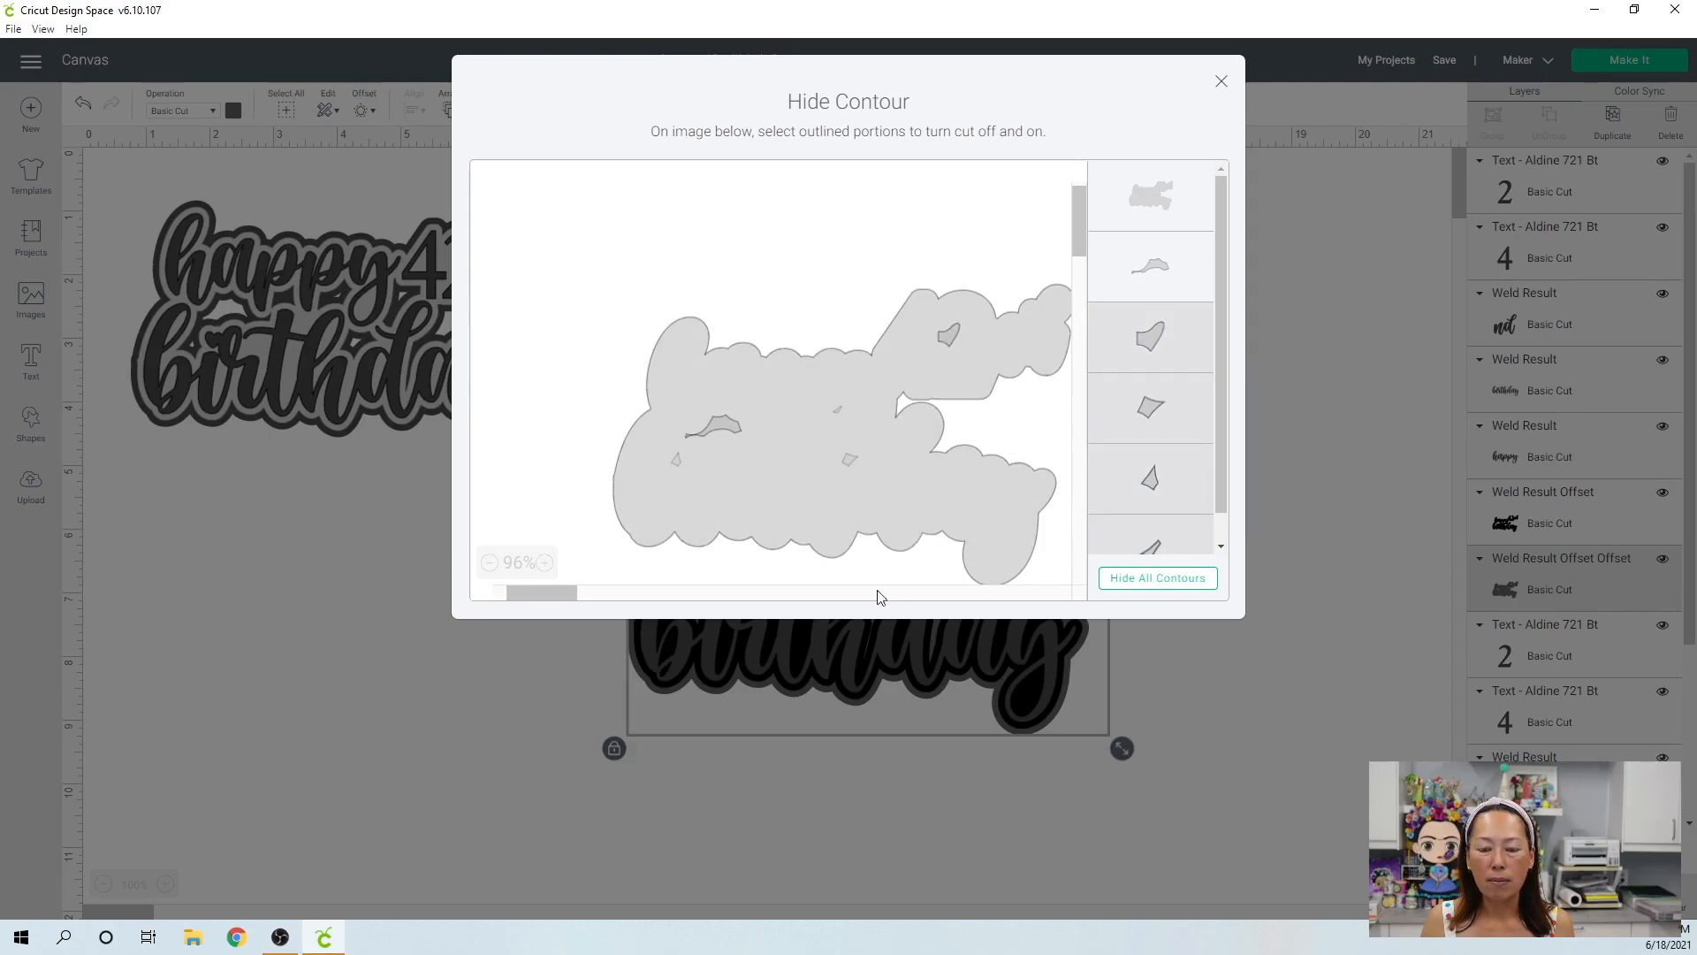
Hide all remaining inner contours of the outermost offset, leaving only its outer outline, and close the contour editing.
left_click(581, 598)
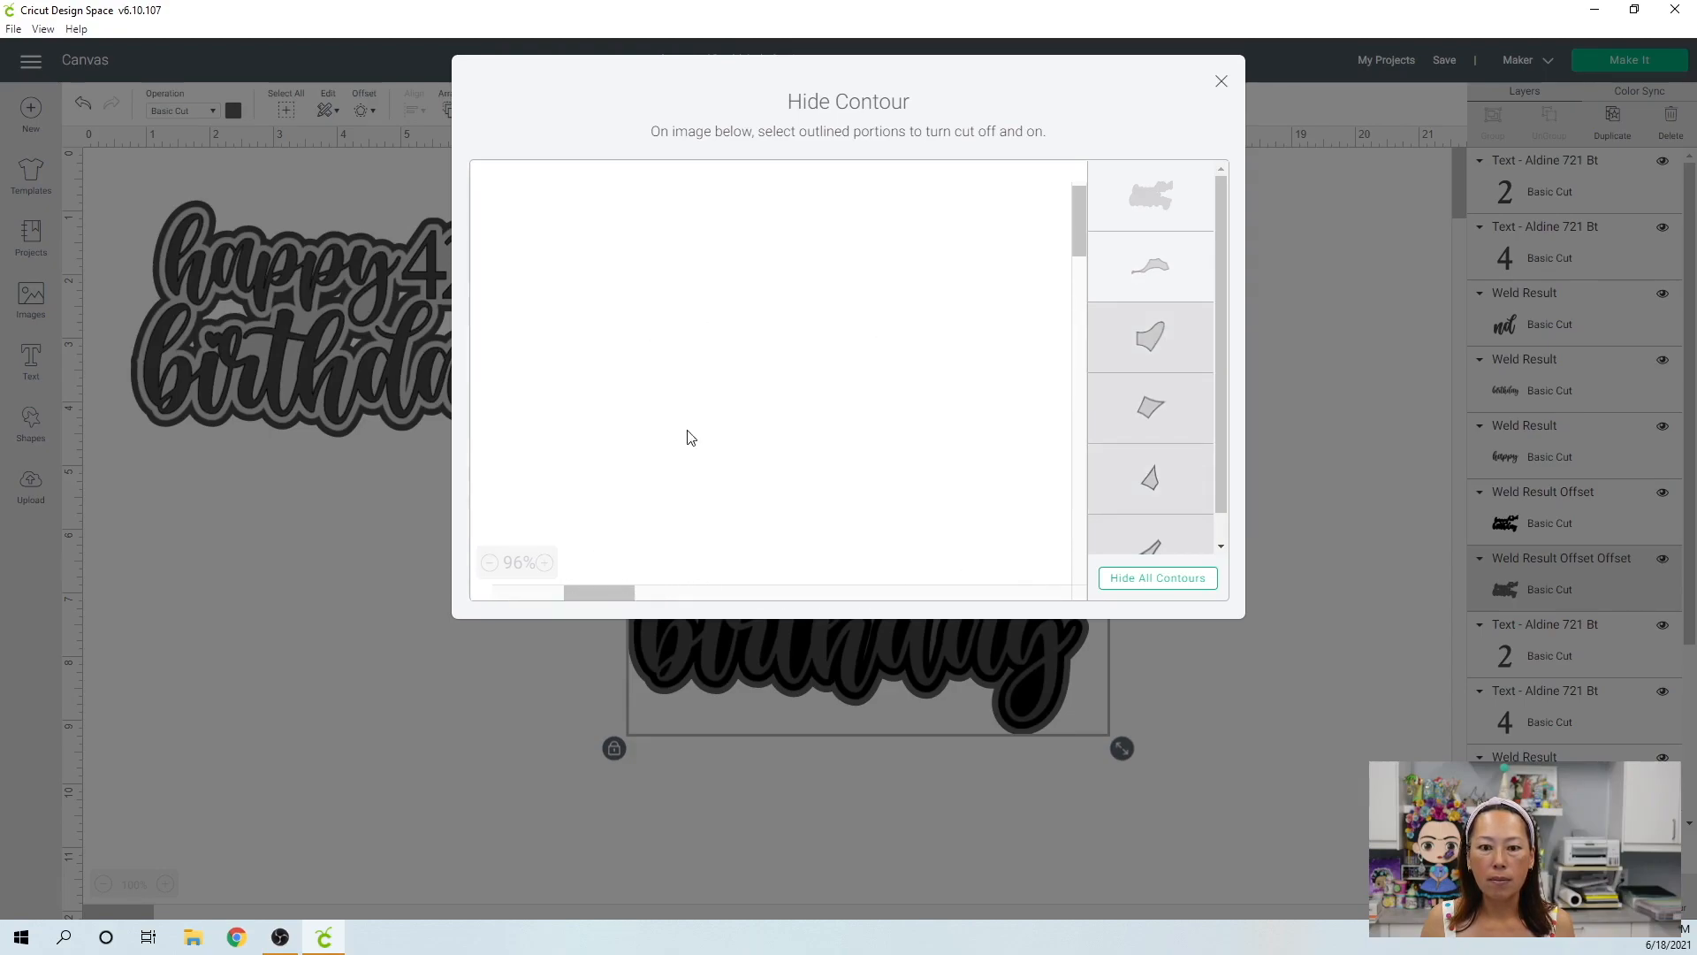
left_click_drag(597, 592, 635, 596)
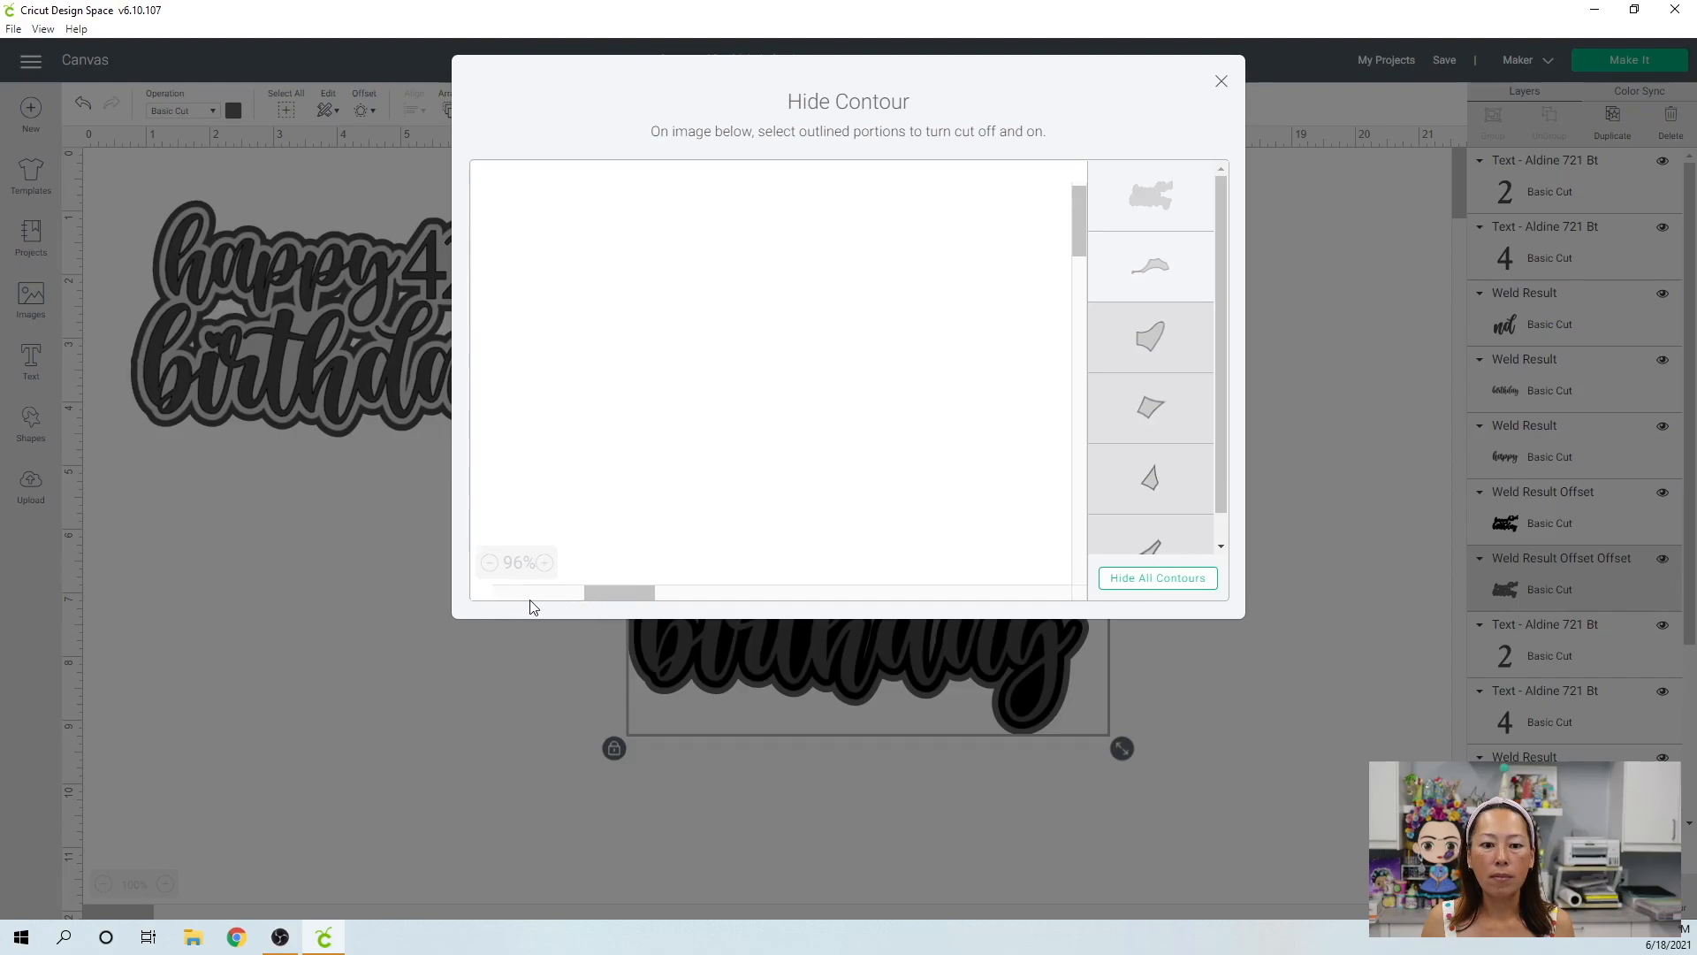
left_click_drag(533, 606, 487, 605)
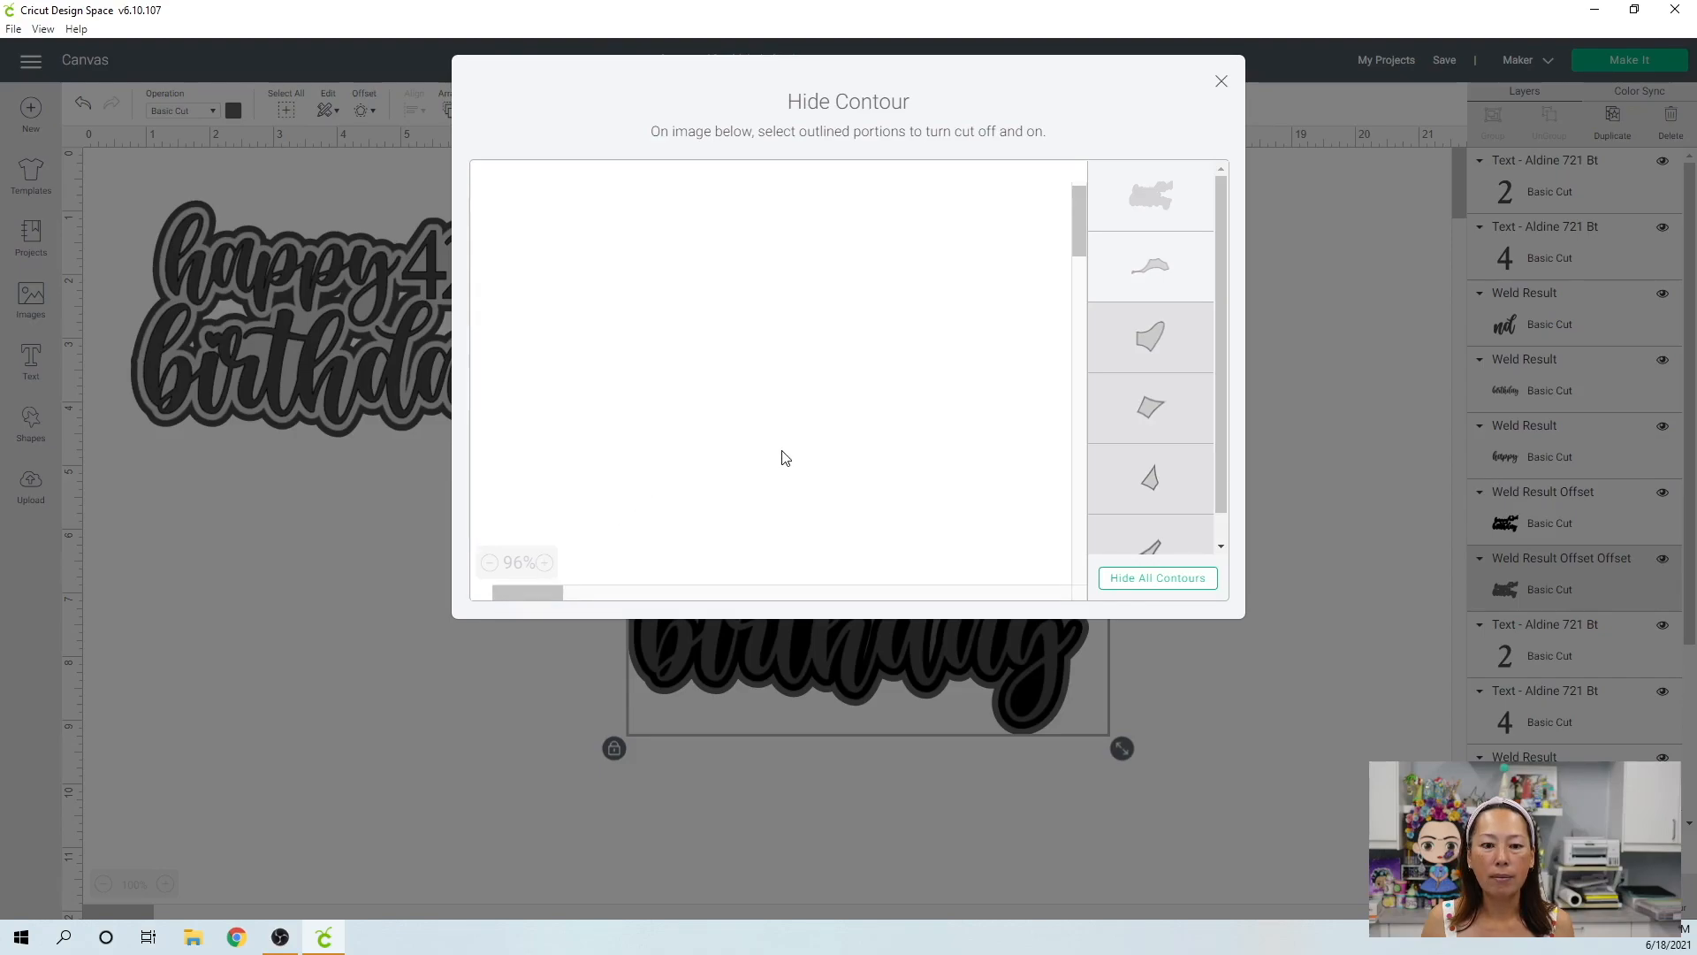
scroll(782, 451, "down", 1)
scroll(781, 452, "up", 1)
scroll(774, 464, "down", 1)
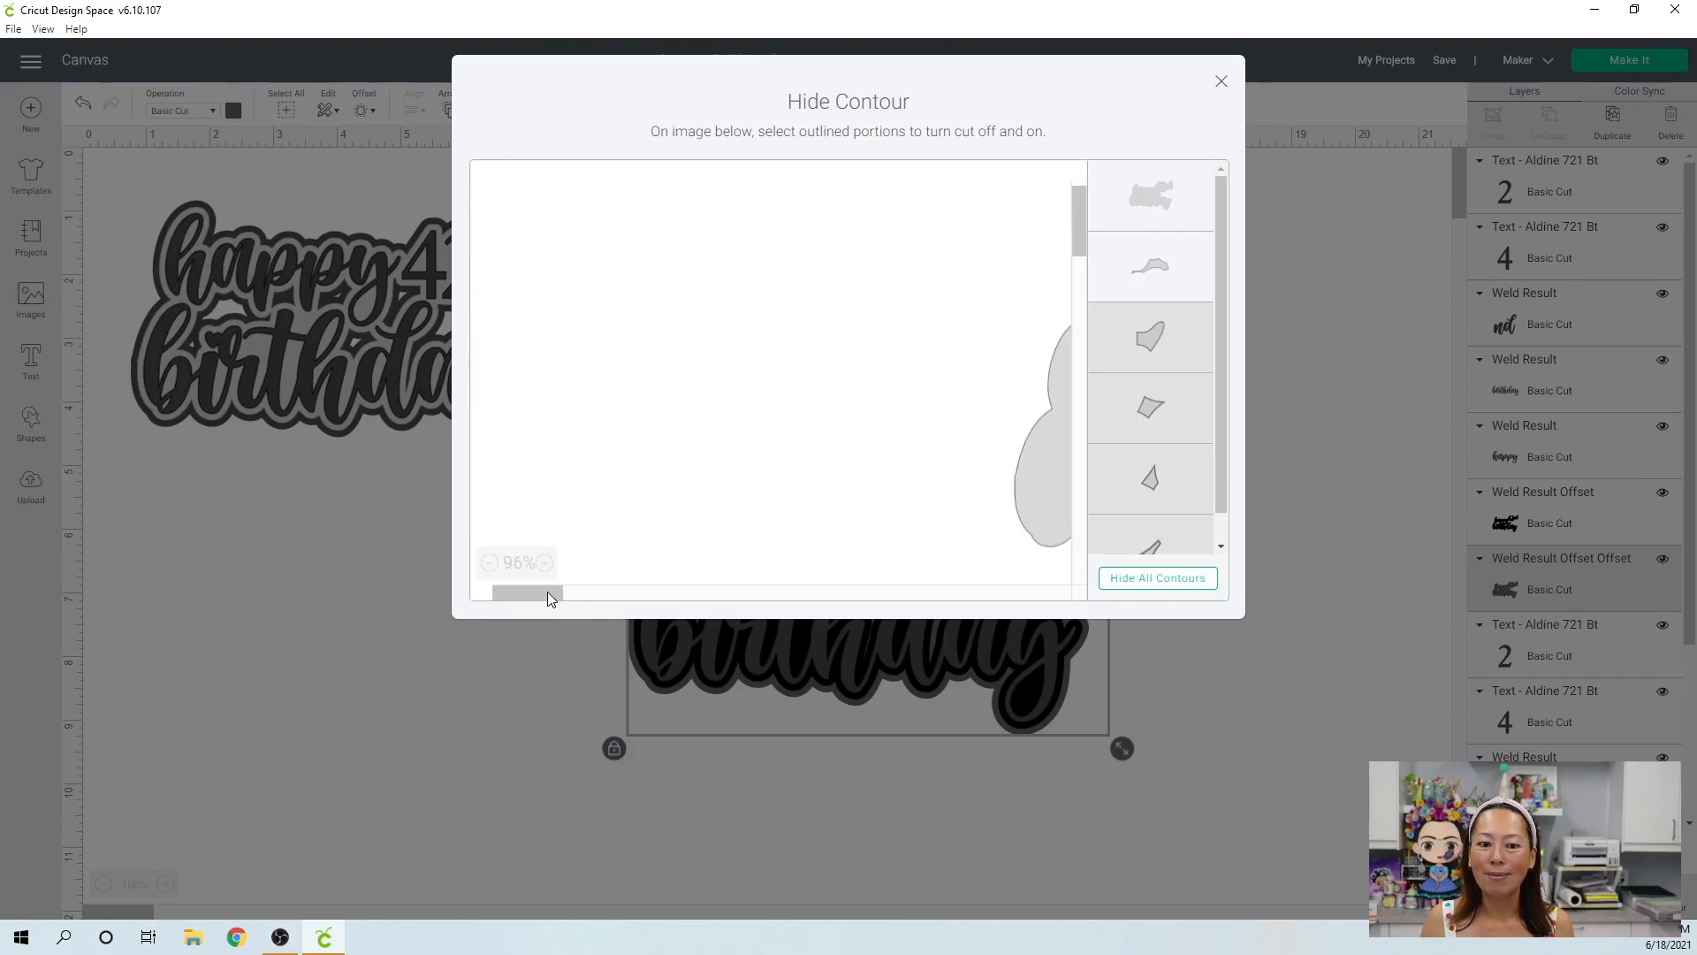
left_click_drag(550, 597, 559, 597)
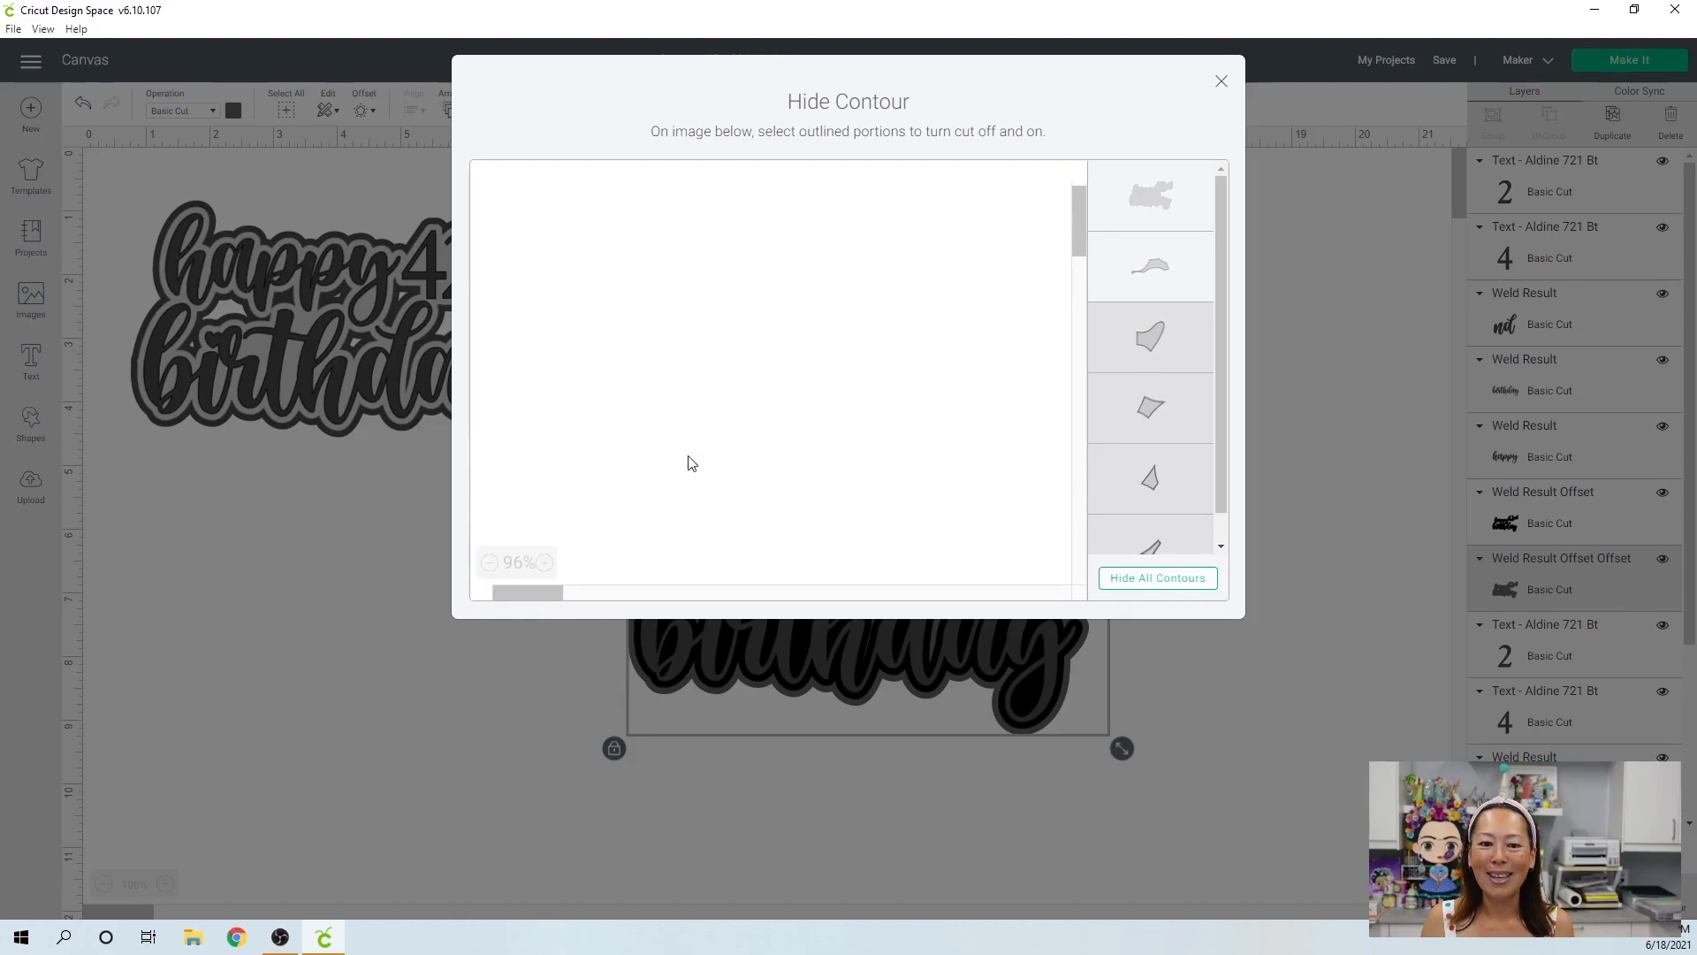
left_click(1157, 579)
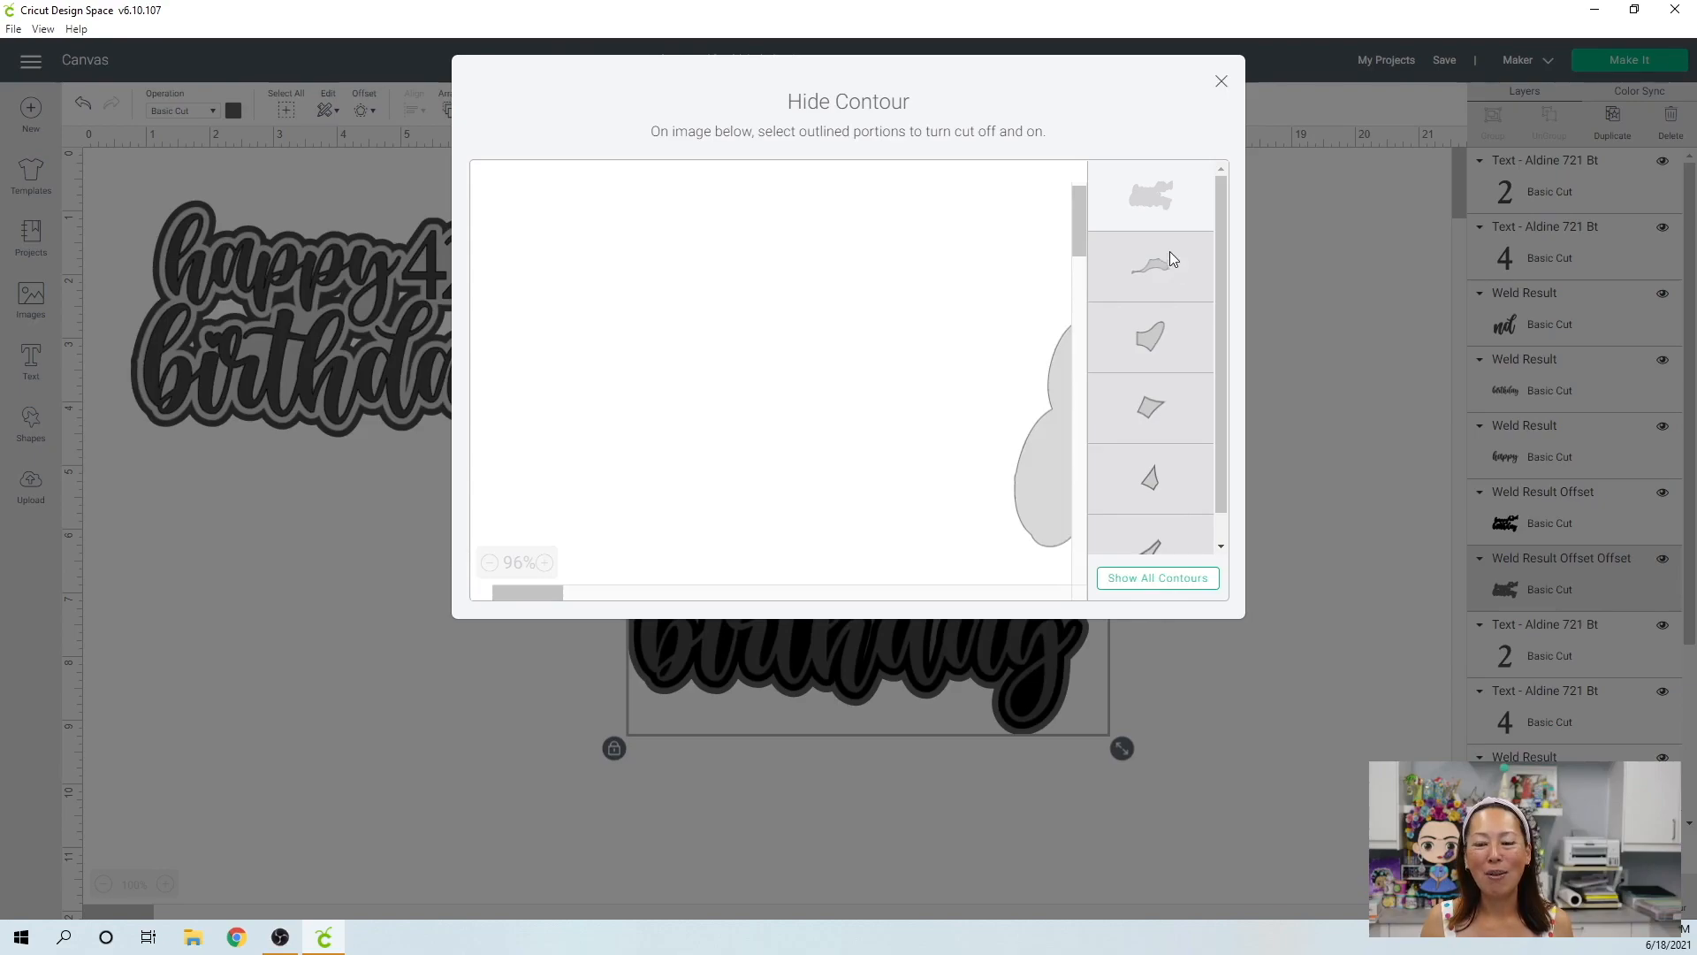
left_click(1223, 83)
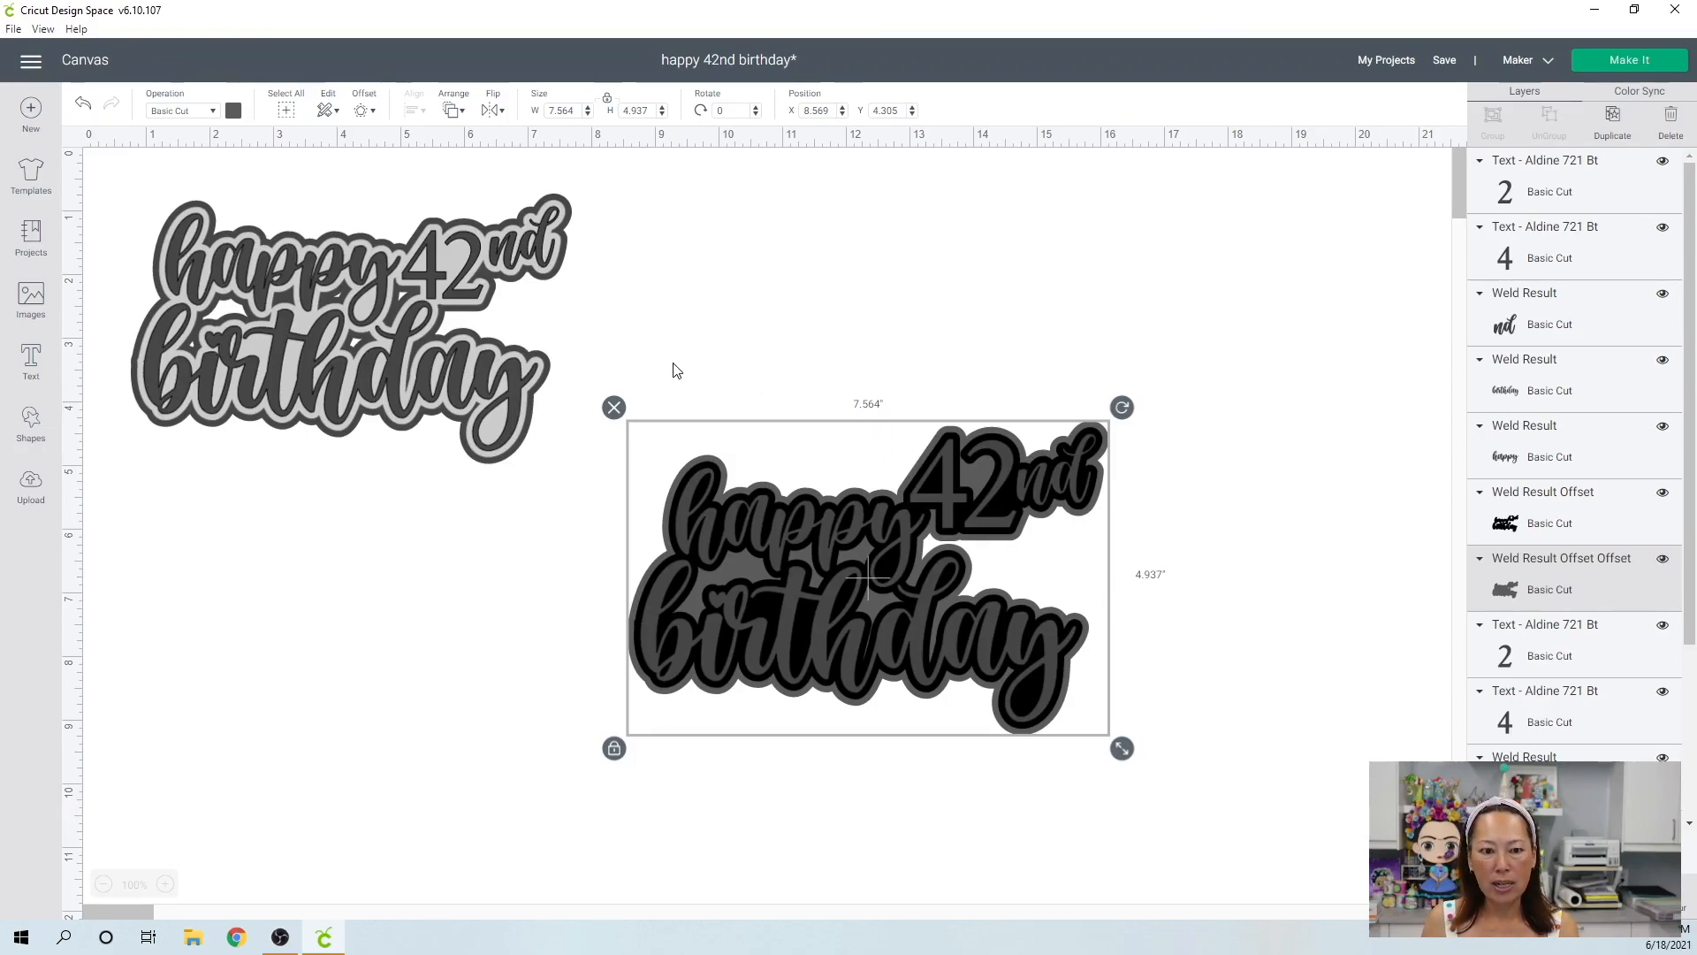
Select all layers of the original topper, followed by all layers of the new arrangement, to compare their overall dimensions.
left_click_drag(114, 188, 211, 280)
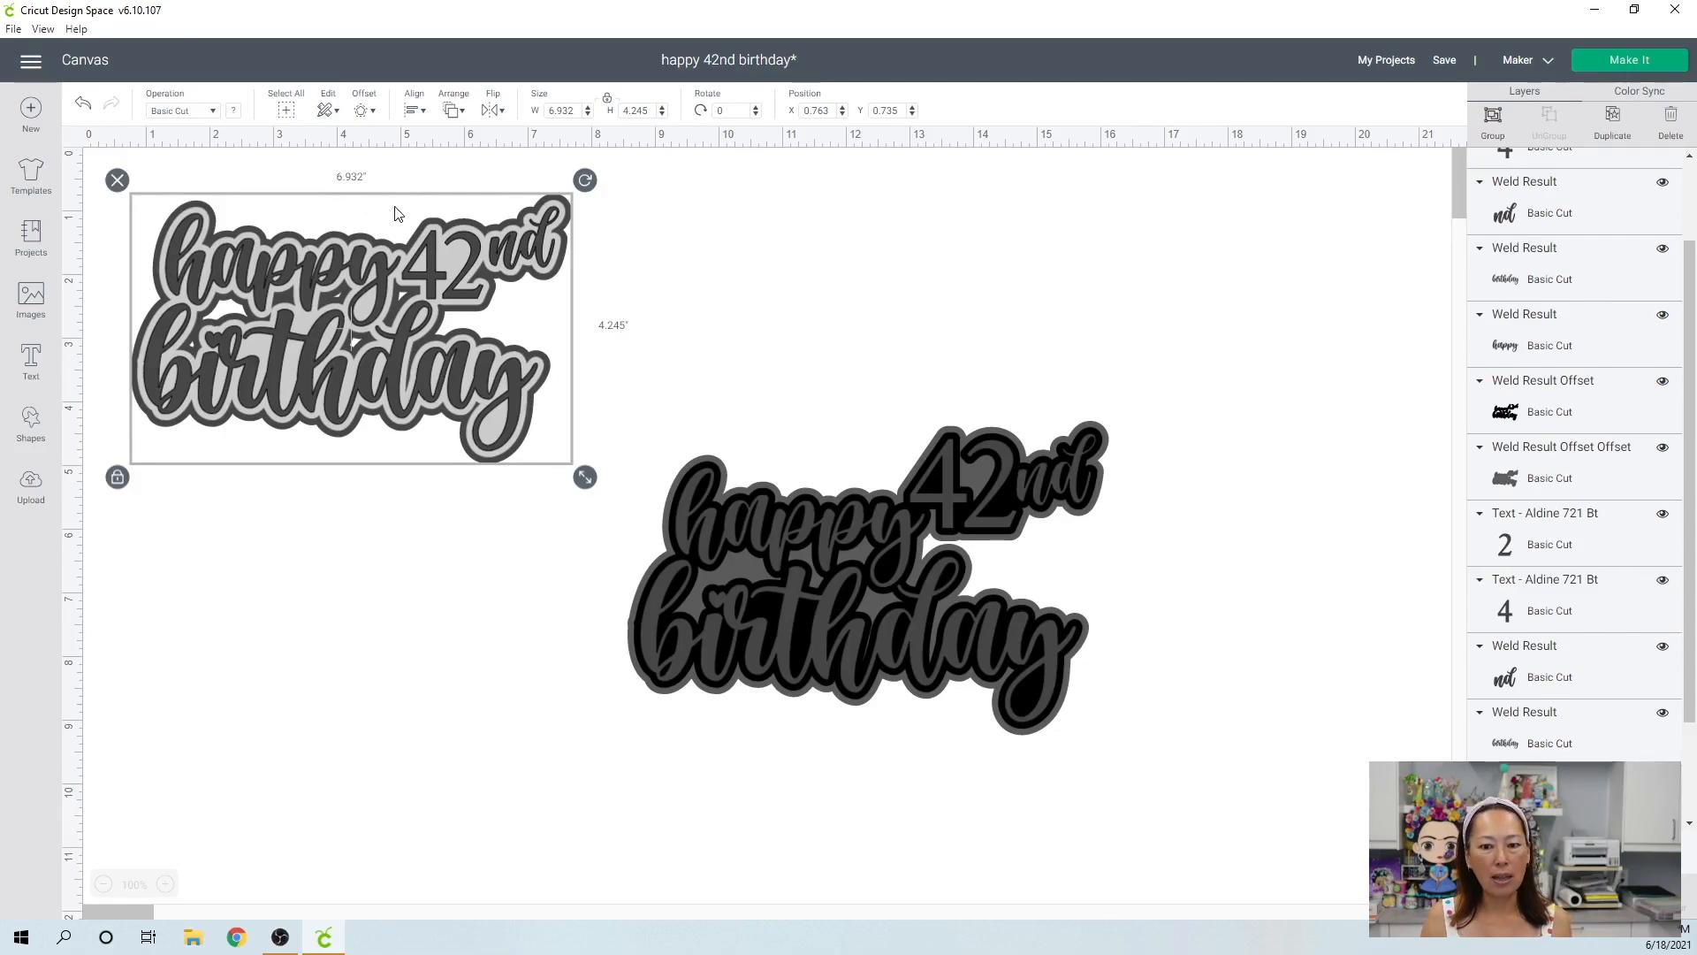
left_click_drag(1173, 733, 692, 465)
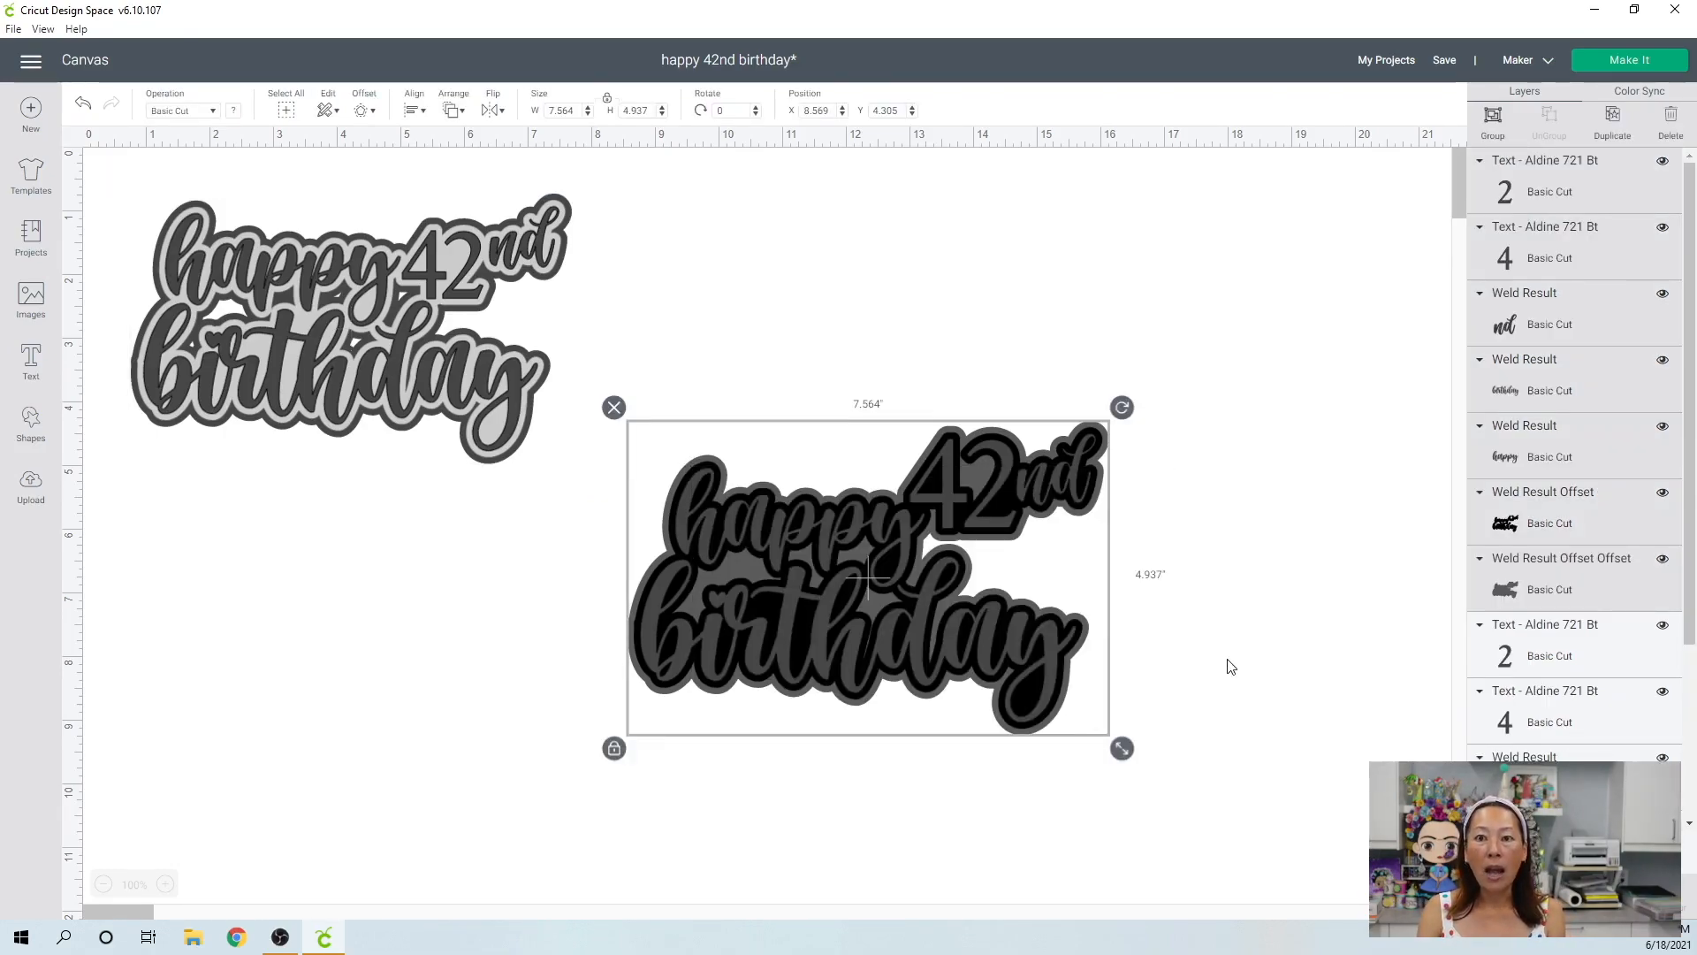